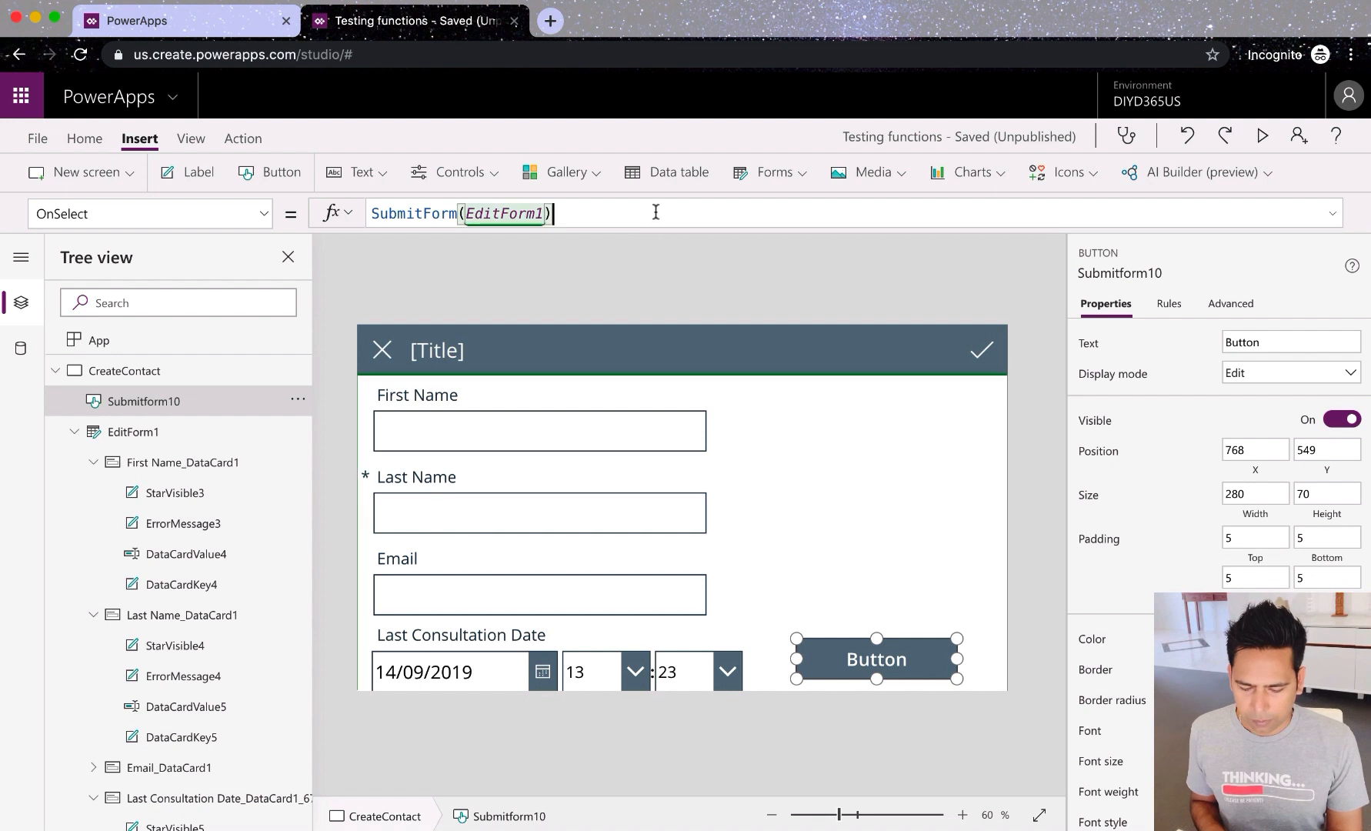
Step: Replace the submit button's OnSelect formula with SubmitForm(EditForm1)
{"action": "key", "text": "ctrl+a"}
{"action": "key", "text": "BackSpace"}
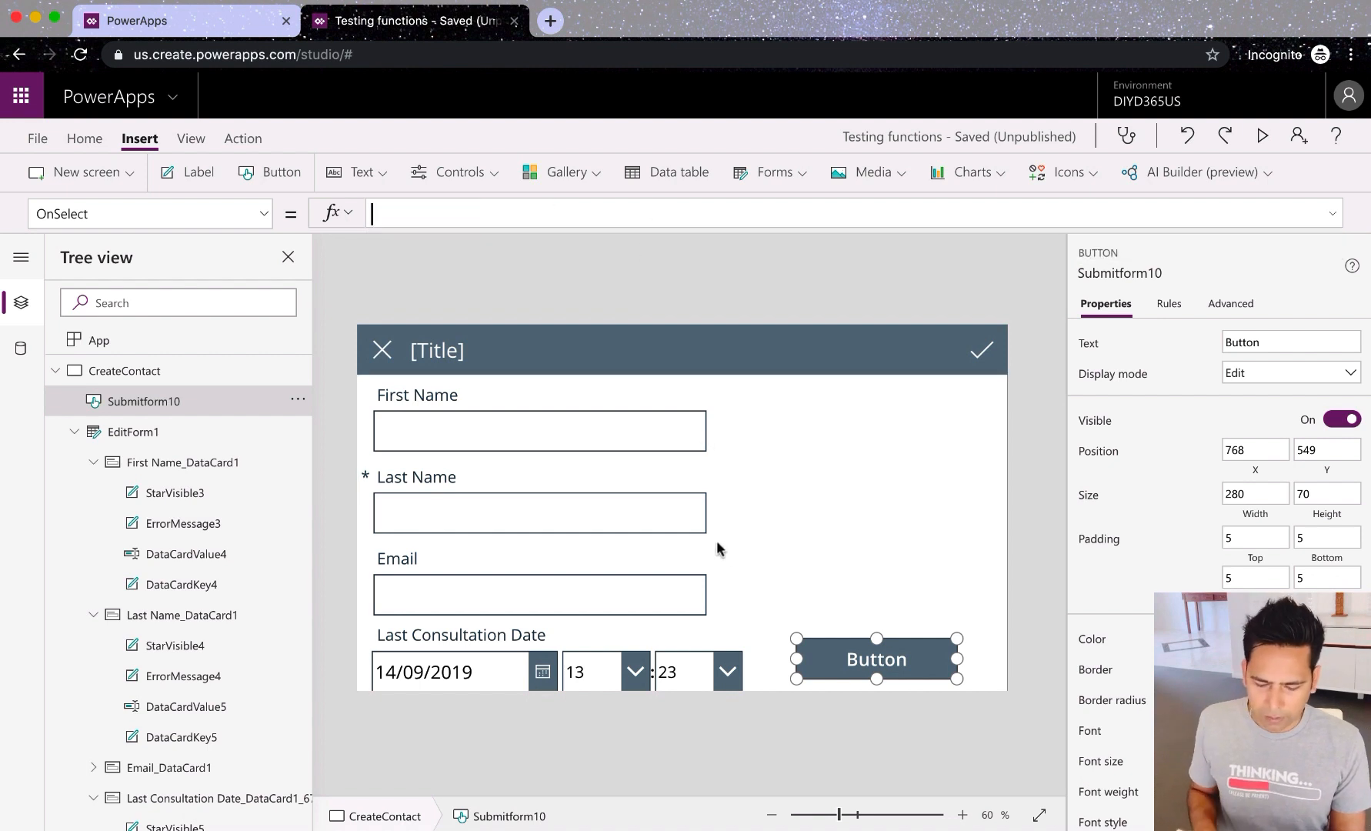
{"action": "left_click", "coordinate": [762, 526]}
{"action": "left_click", "coordinate": [814, 644]}
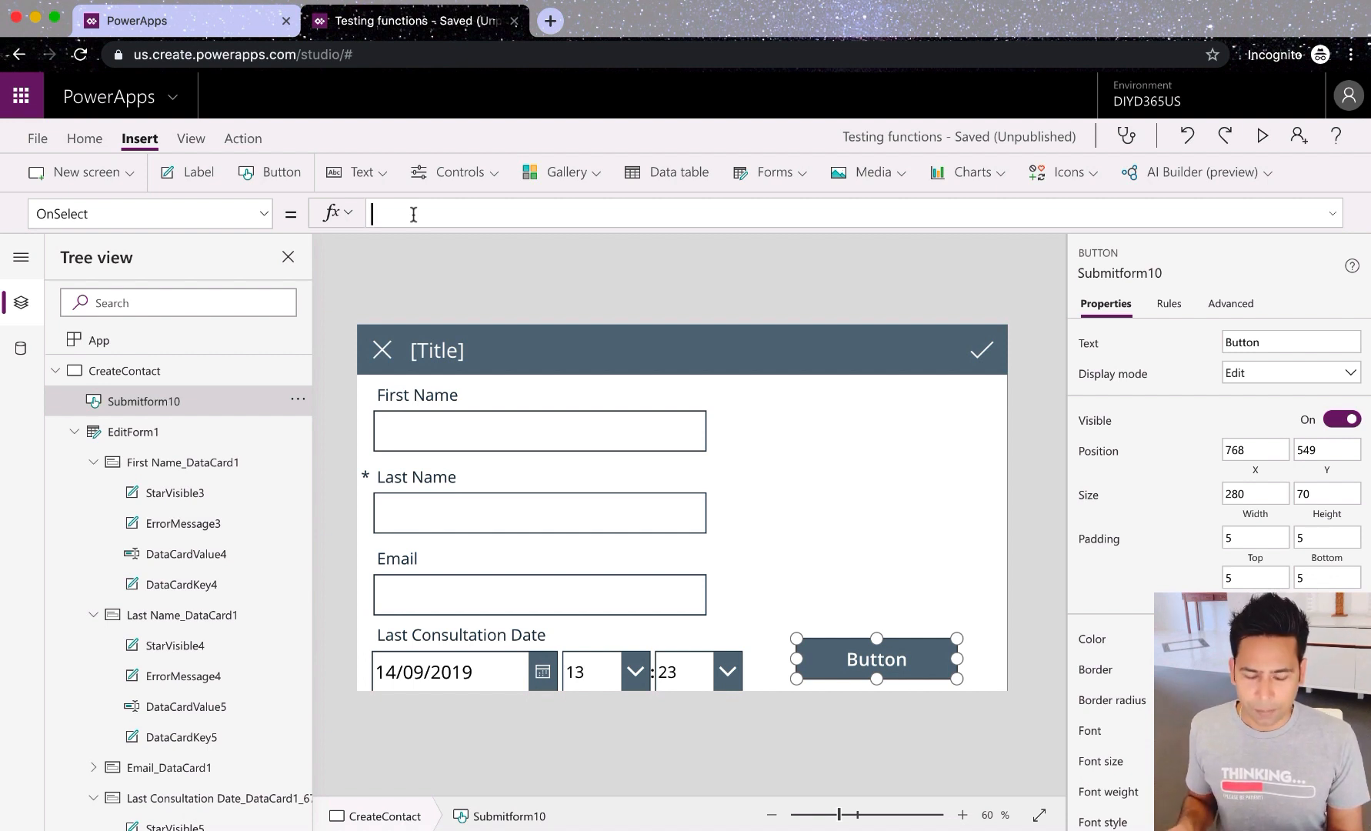
{"action": "type", "text": "subm"}
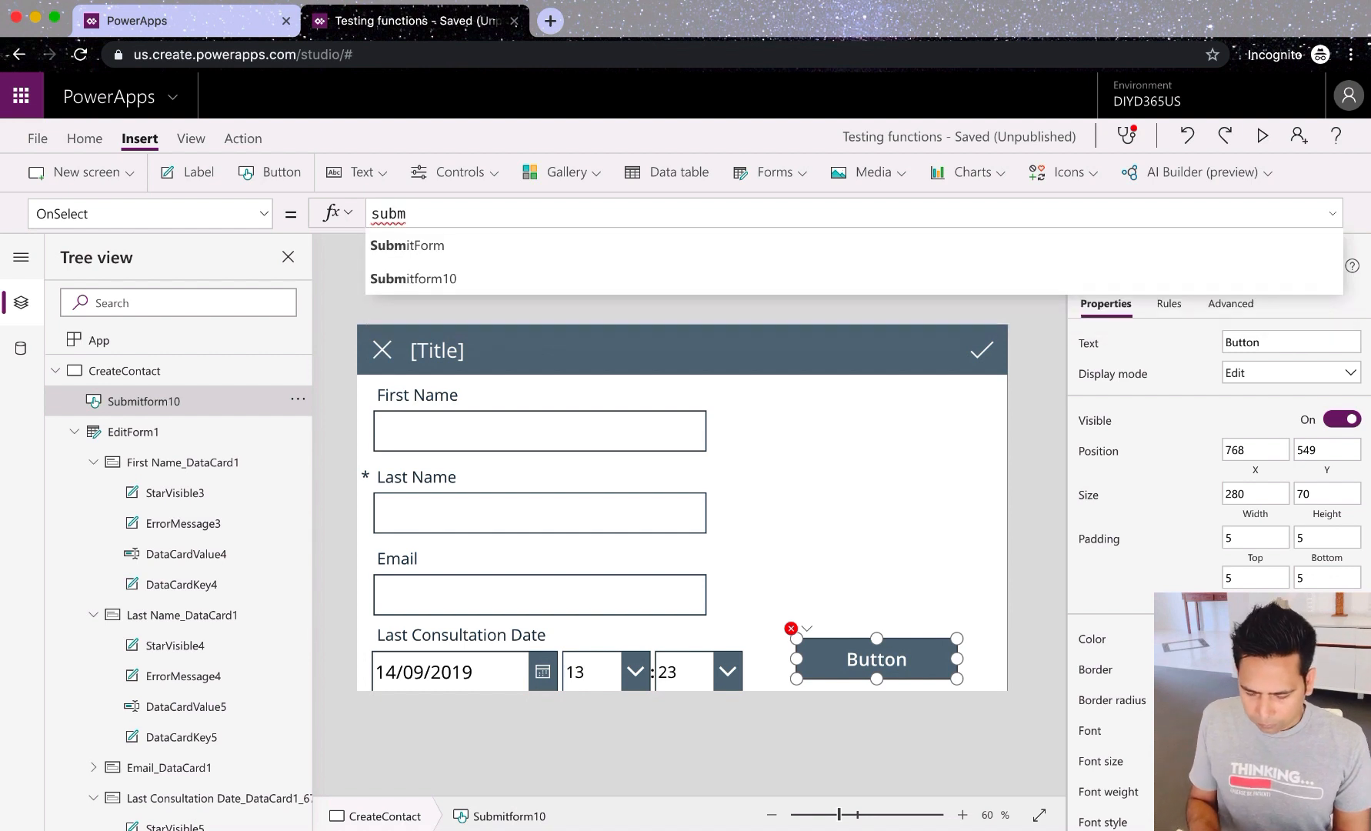
{"action": "left_click", "coordinate": [393, 245]}
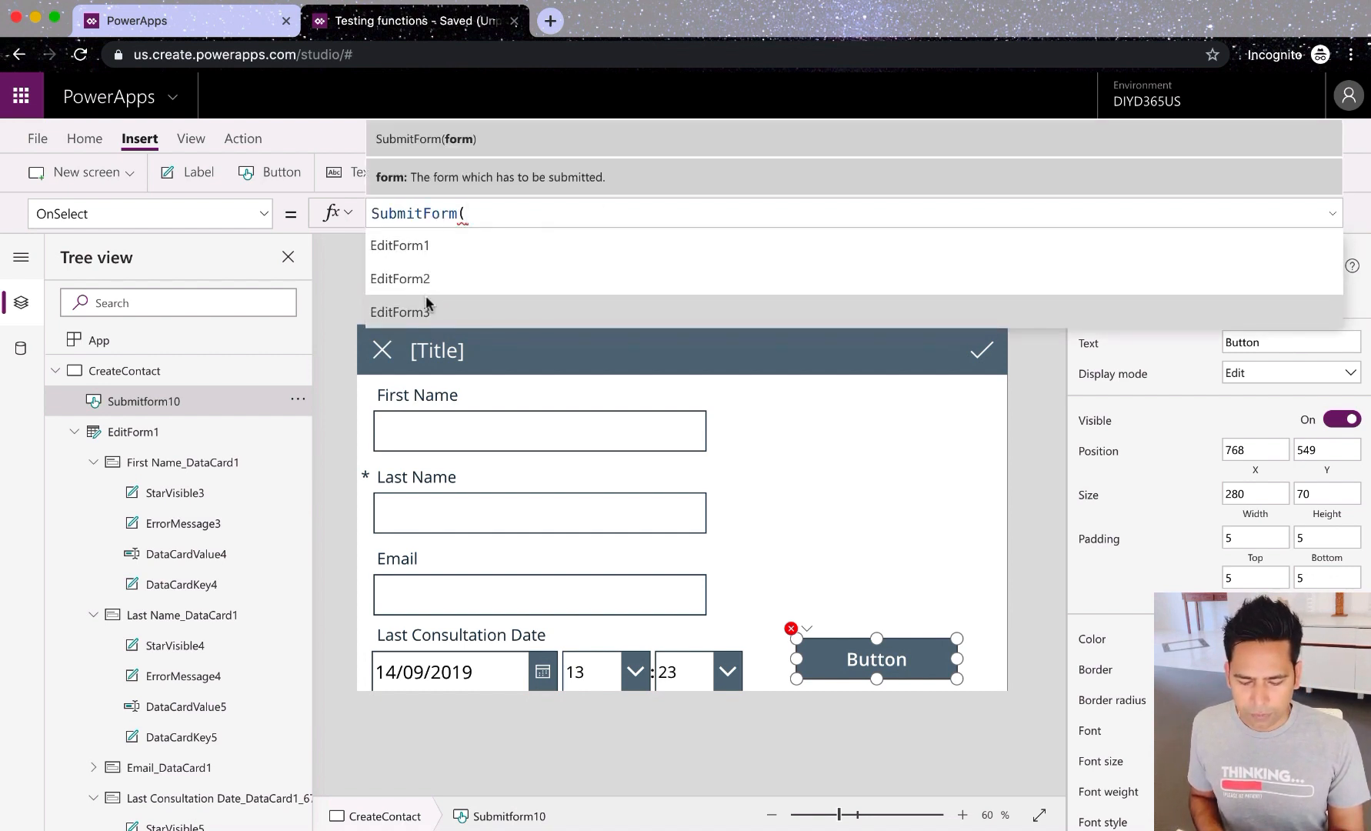
{"action": "scroll", "coordinate": [426, 301], "scroll_direction": "down", "scroll_amount": 1}
{"action": "scroll", "coordinate": [425, 300], "scroll_direction": "up", "scroll_amount": 1}
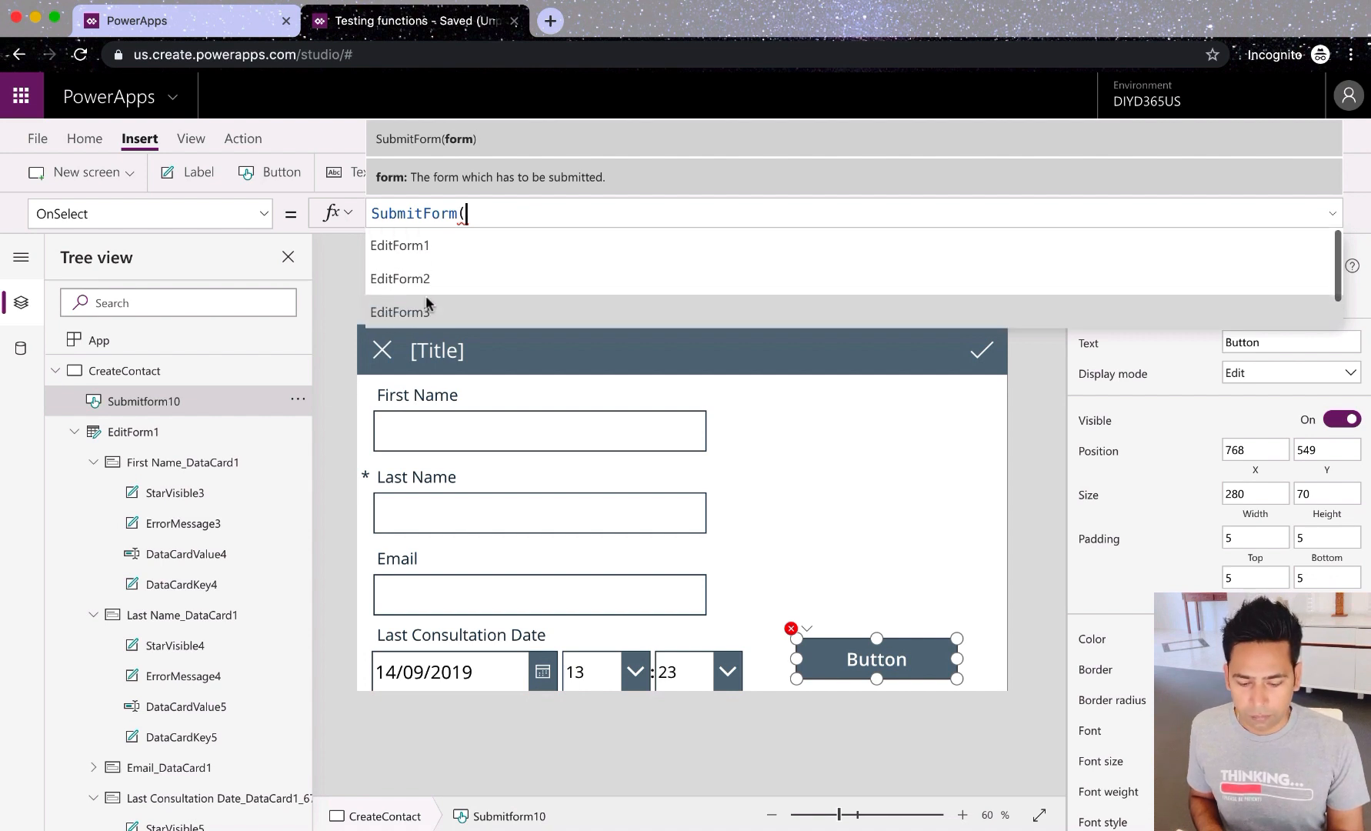
{"action": "left_click", "coordinate": [416, 246]}
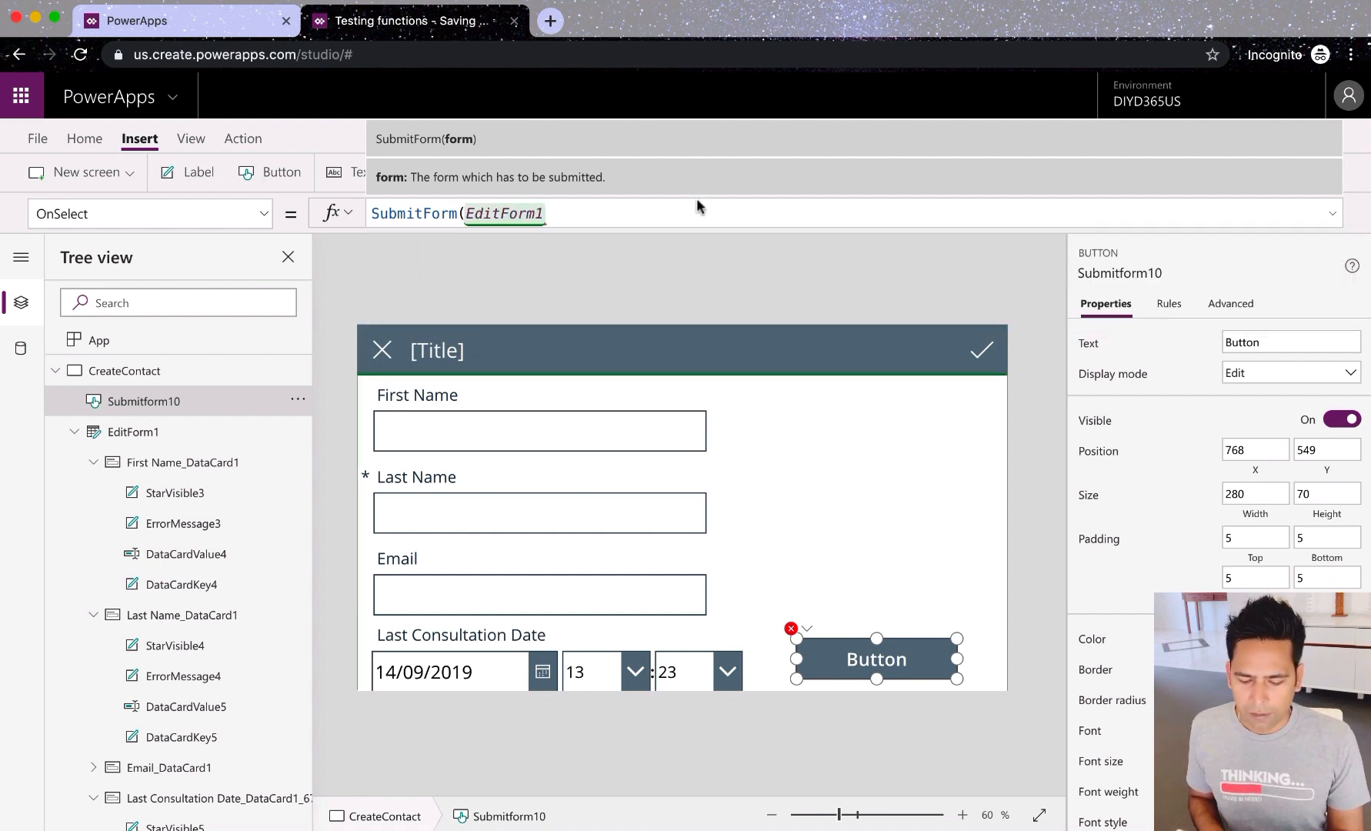
{"action": "type", "text": ")"}
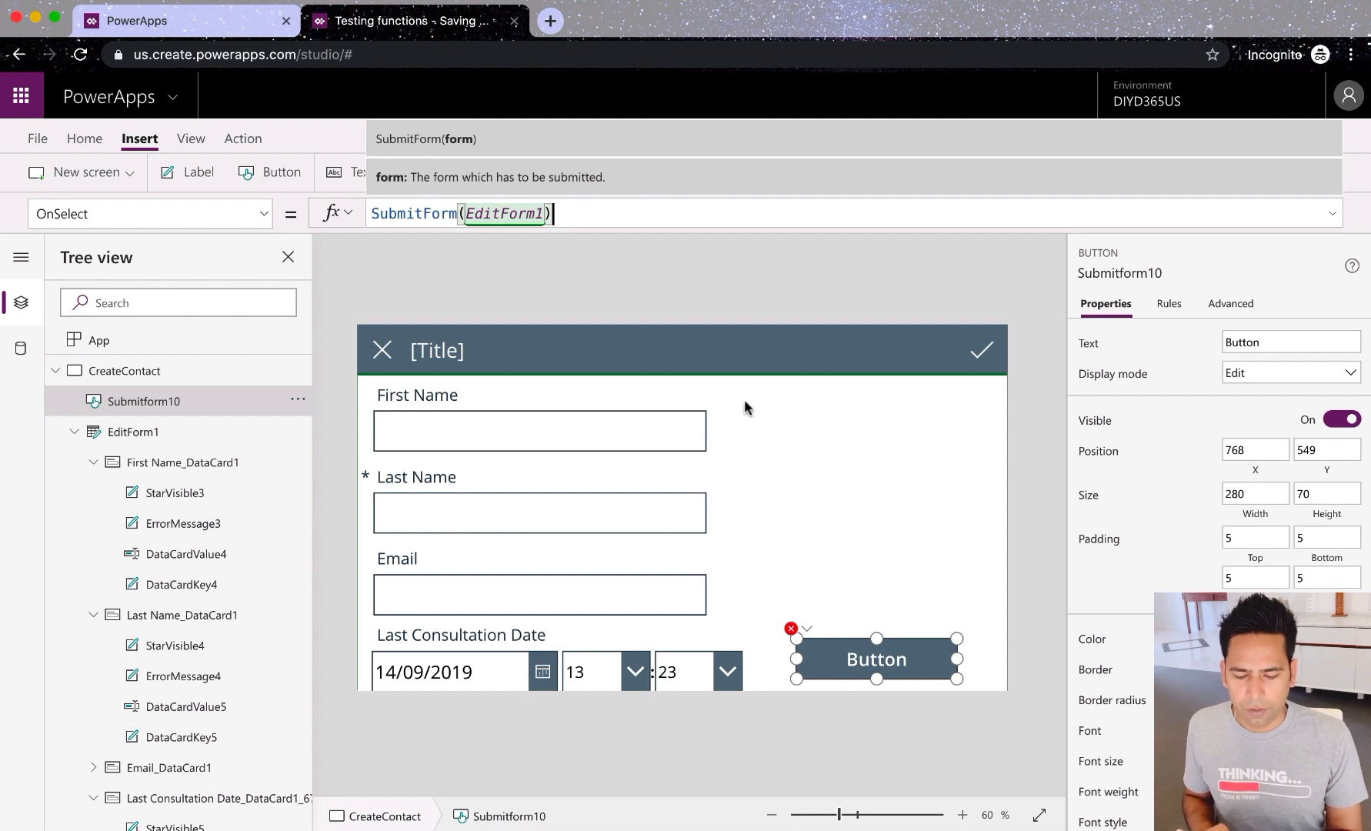
{"action": "left_click", "coordinate": [765, 416]}
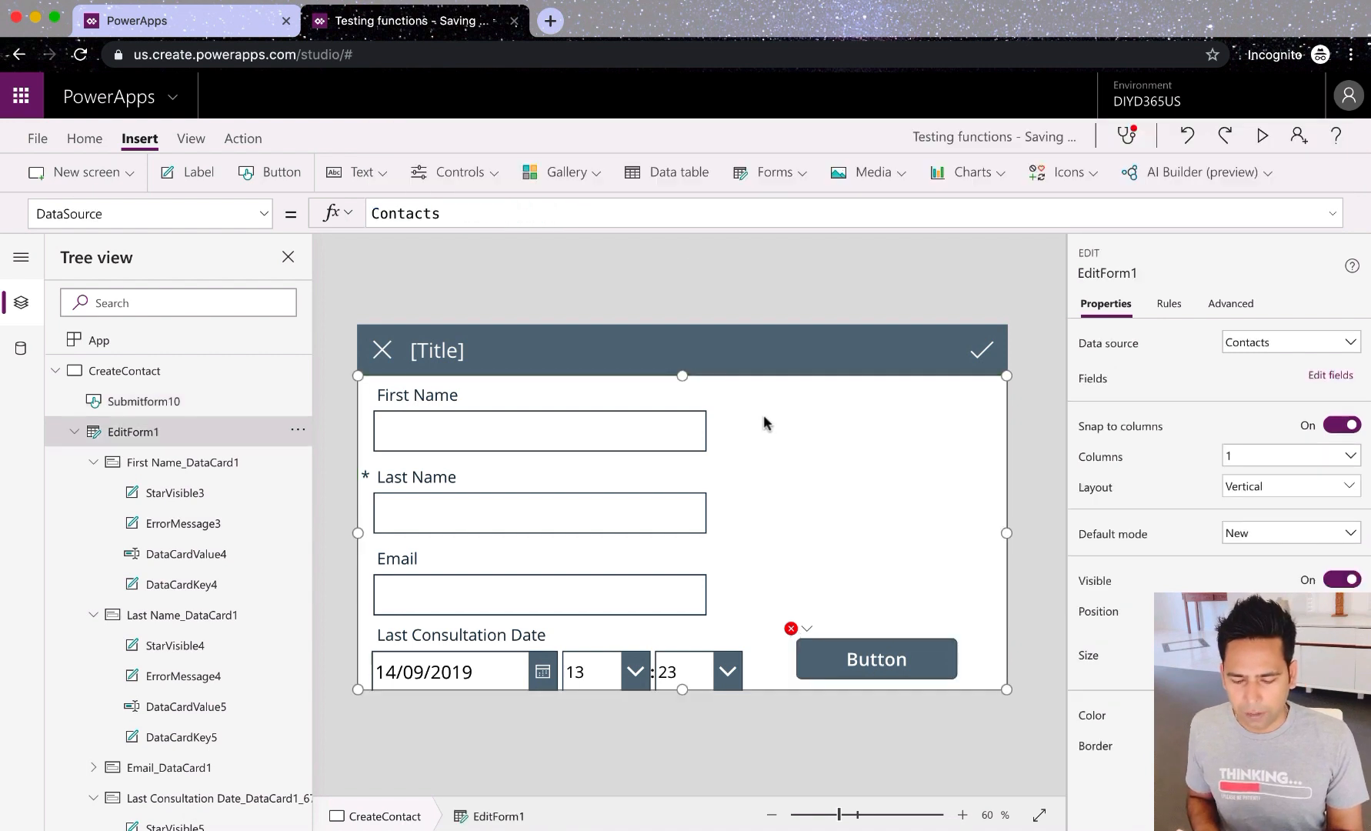
{"action": "left_click", "coordinate": [813, 644]}
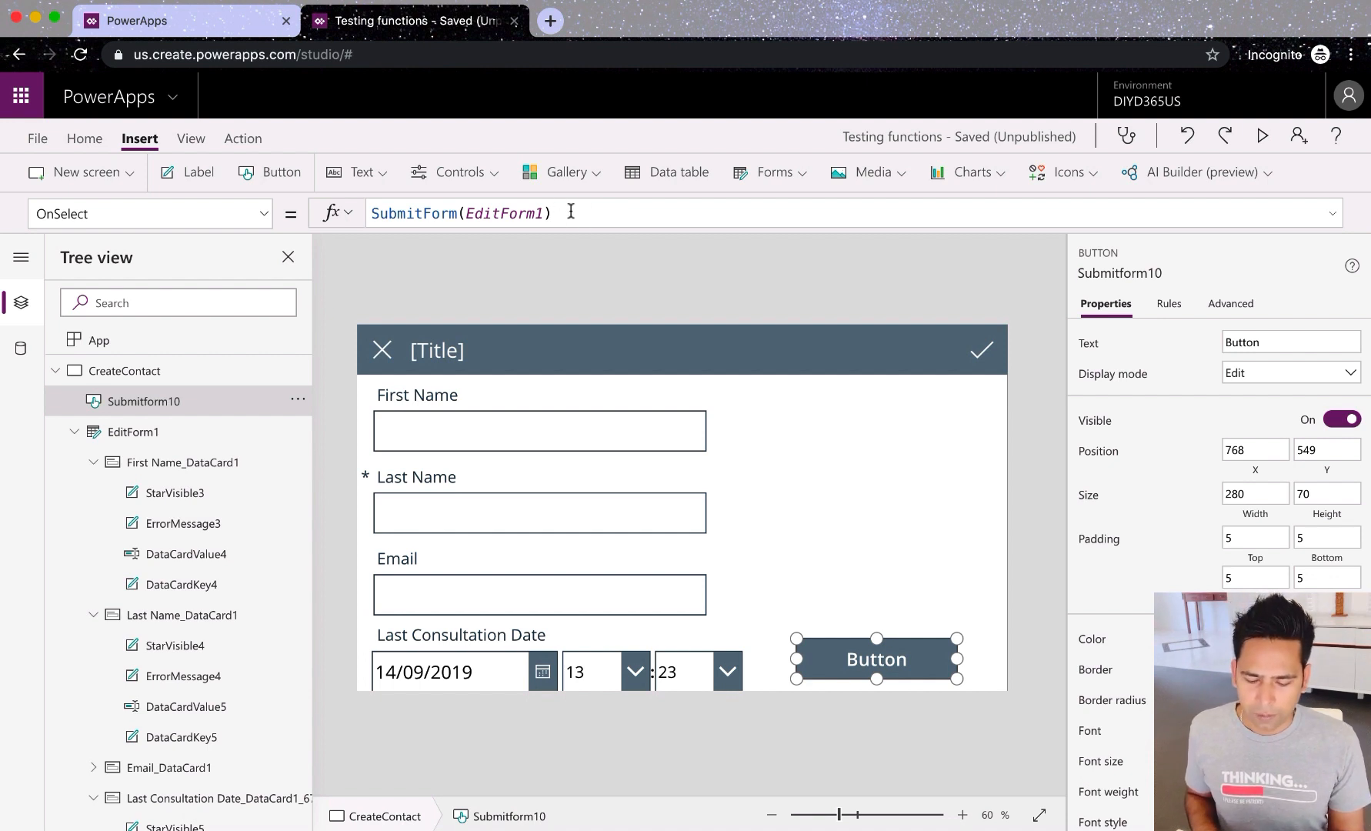
{"action": "left_click", "coordinate": [800, 539]}
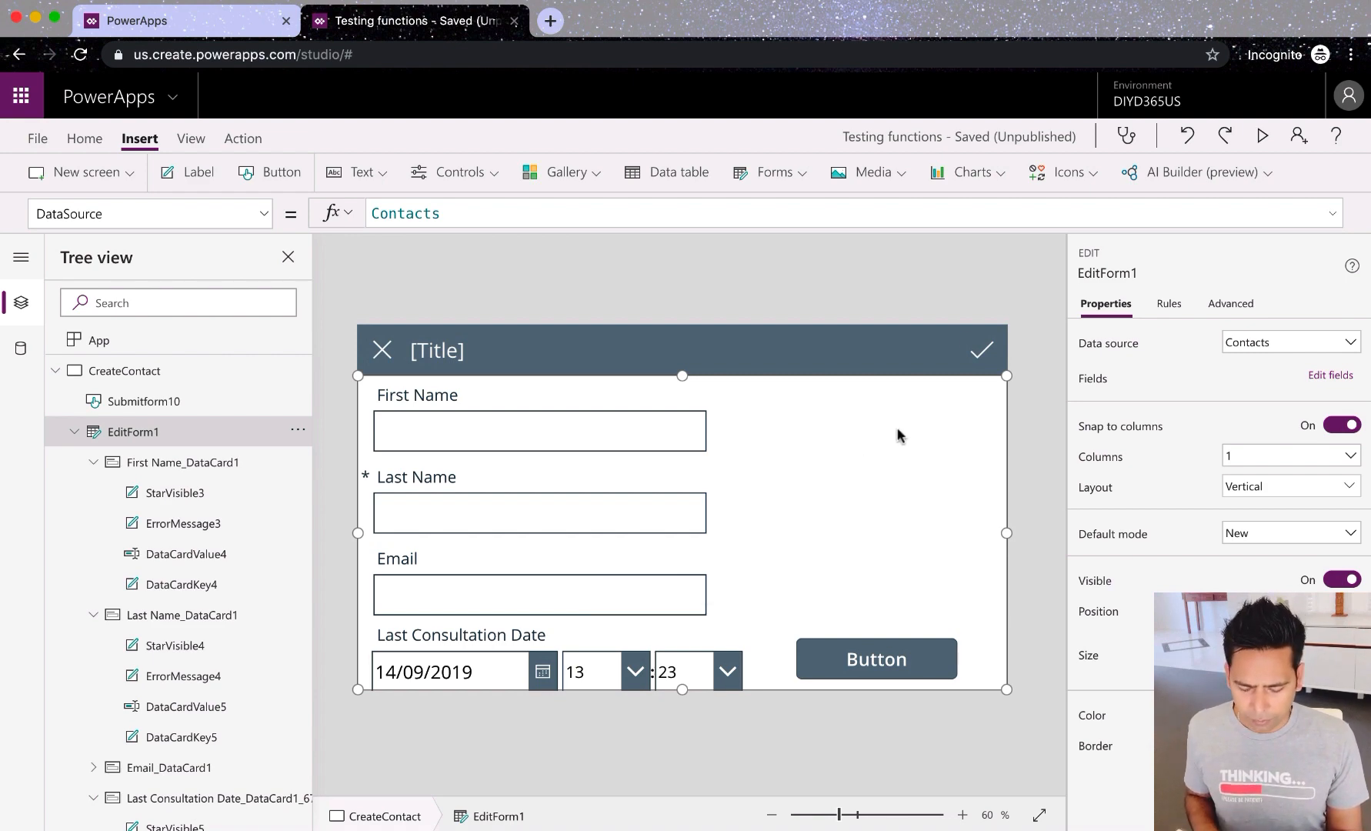
{"action": "left_click", "coordinate": [1262, 135]}
{"action": "left_click", "coordinate": [372, 282]}
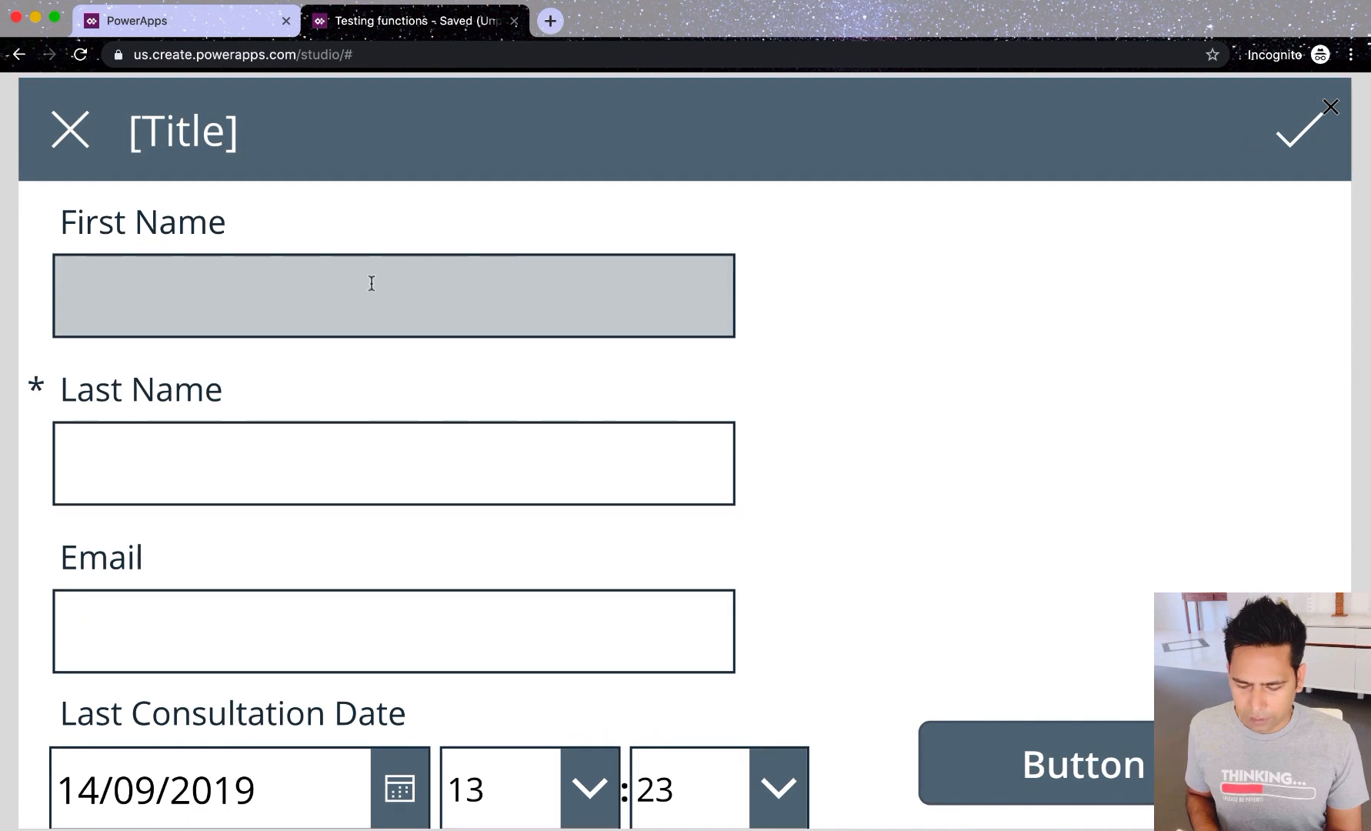
{"action": "type", "text": "rest"}
{"action": "key", "text": "Tab"}
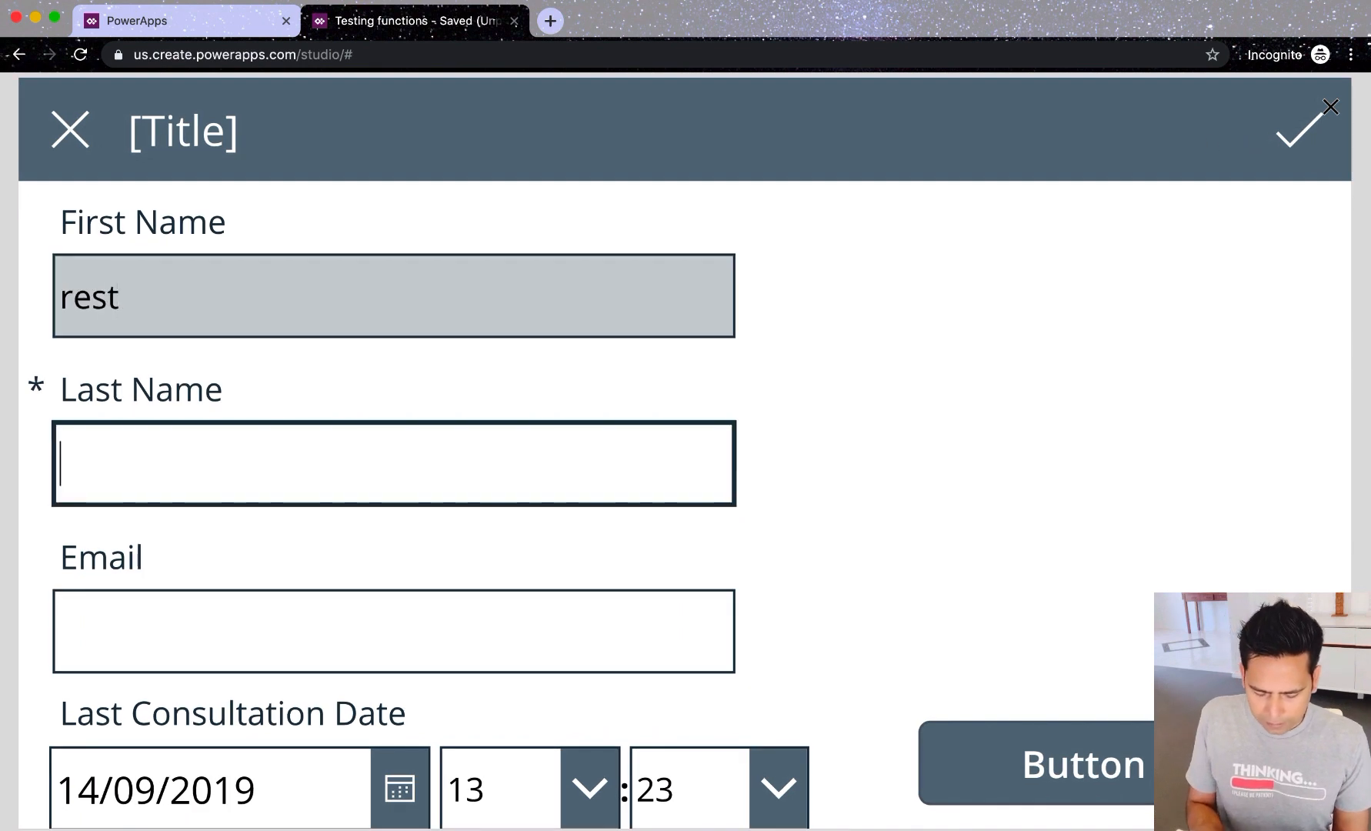
{"action": "type", "text": "get"}
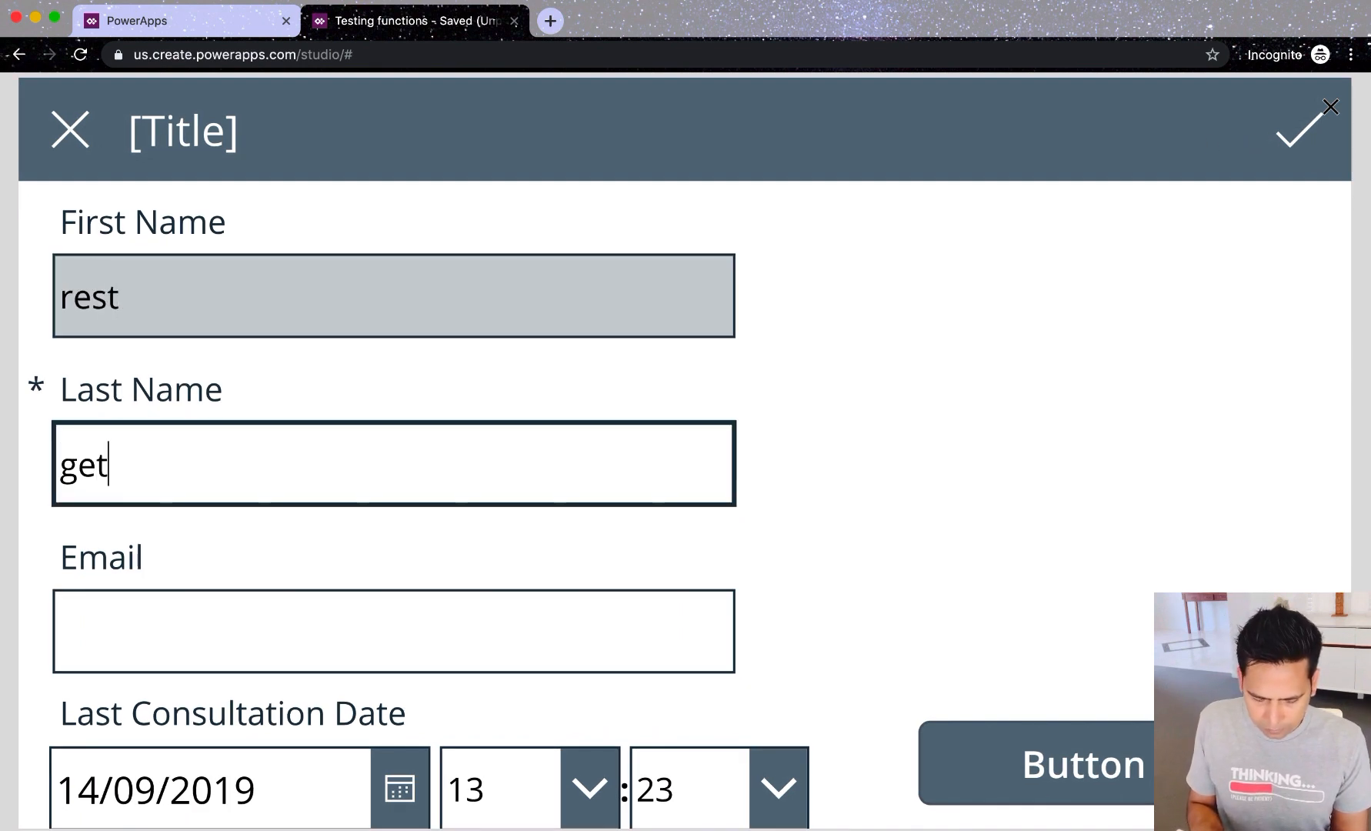
{"action": "key", "text": "Tab"}
{"action": "type", "text": "get"}
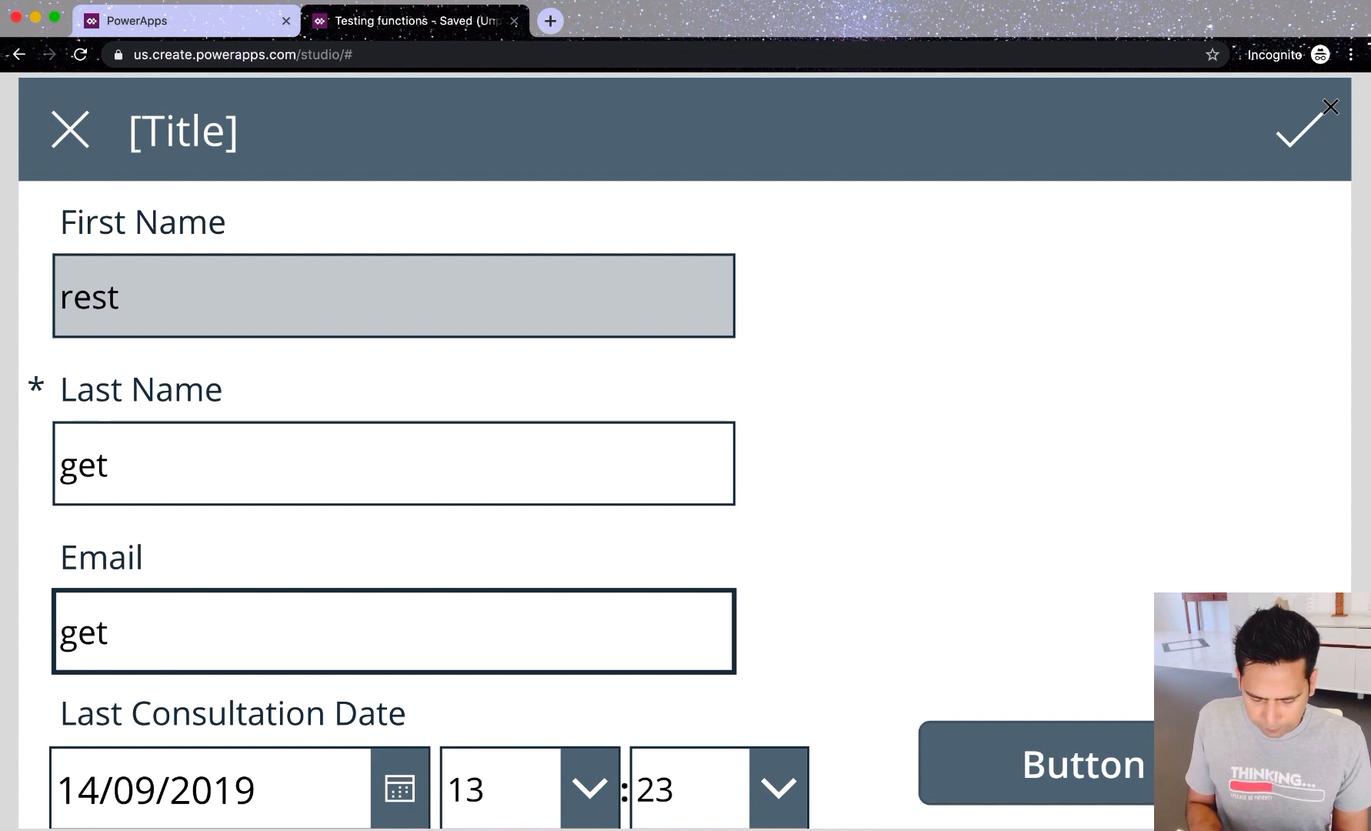
{"action": "type", "text": "@rest"}
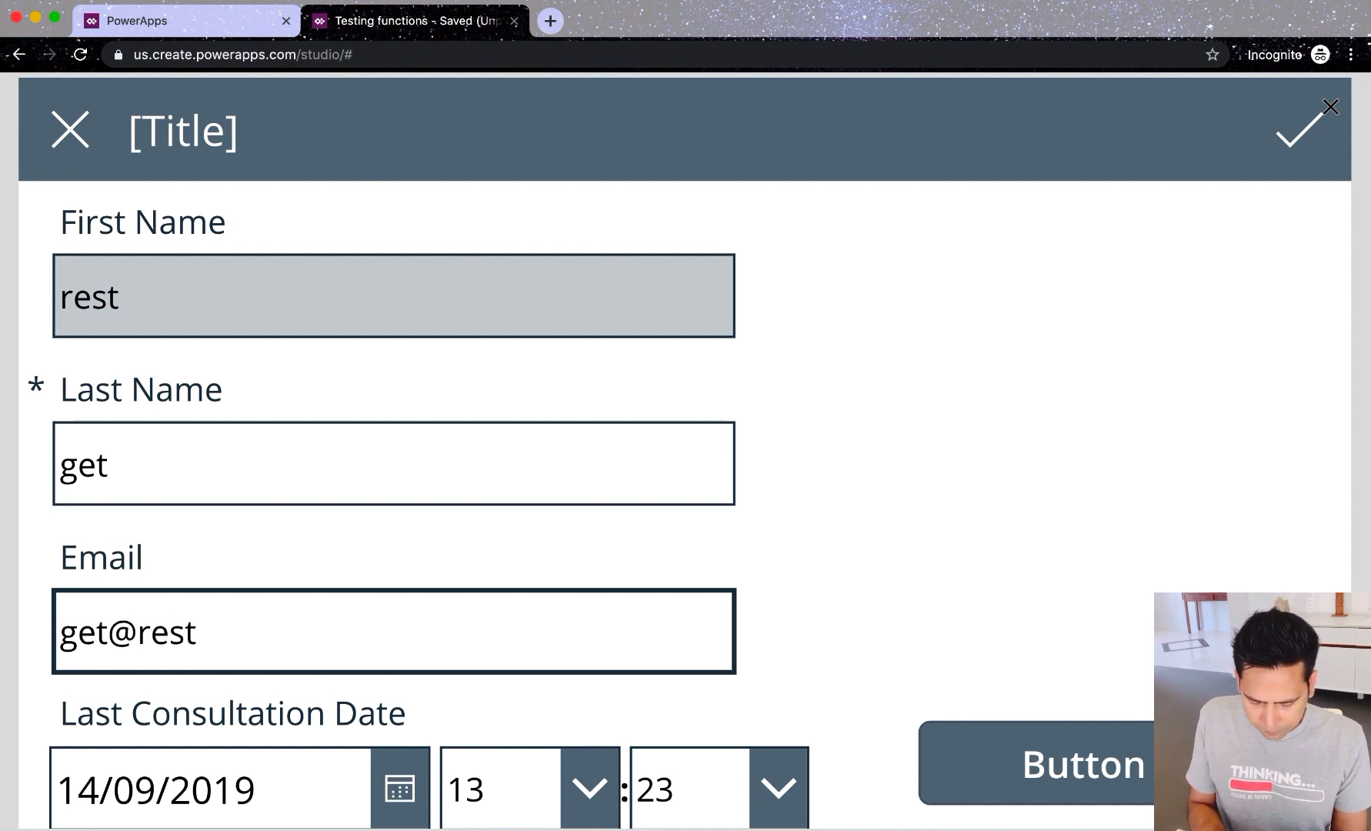
{"action": "type", "text": ".com"}
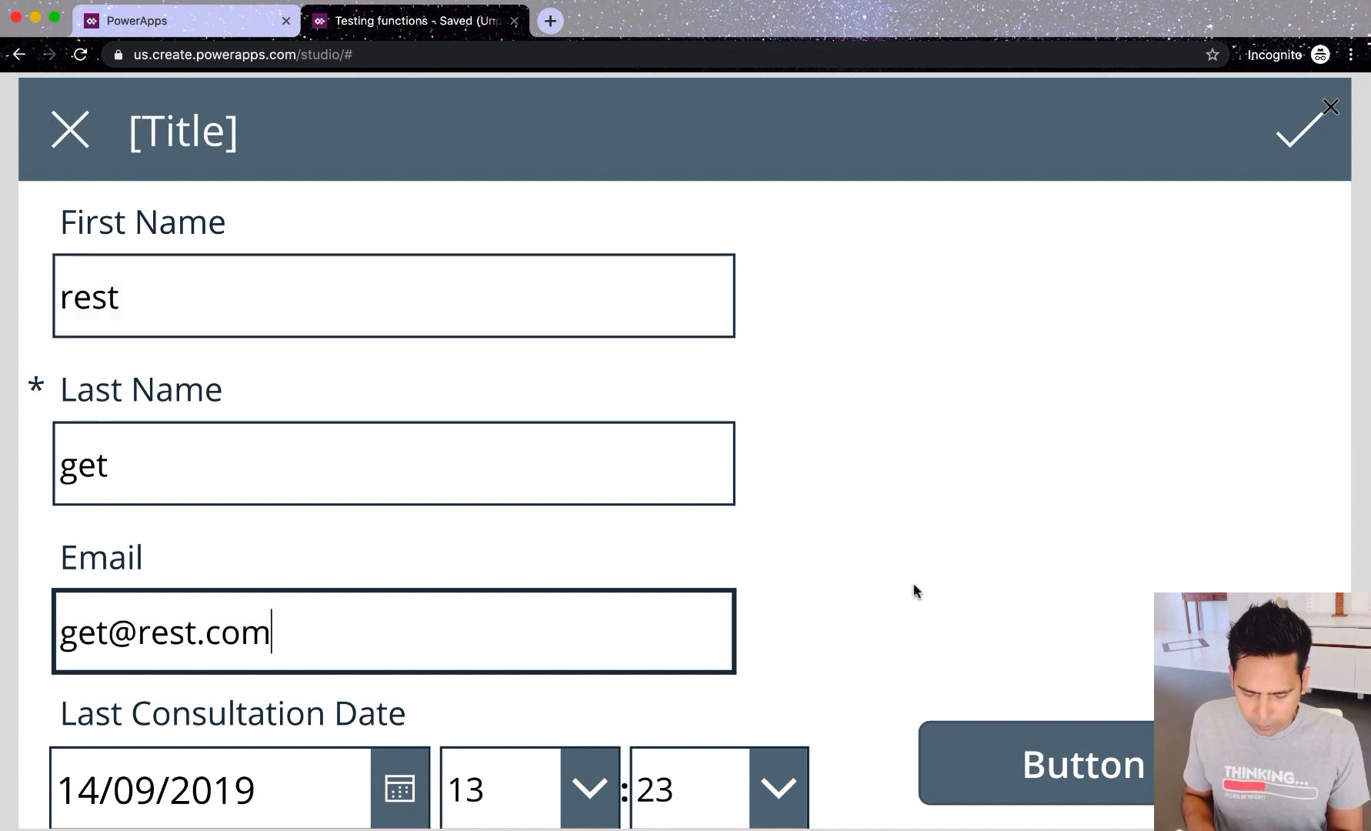
{"action": "left_click", "coordinate": [996, 773]}
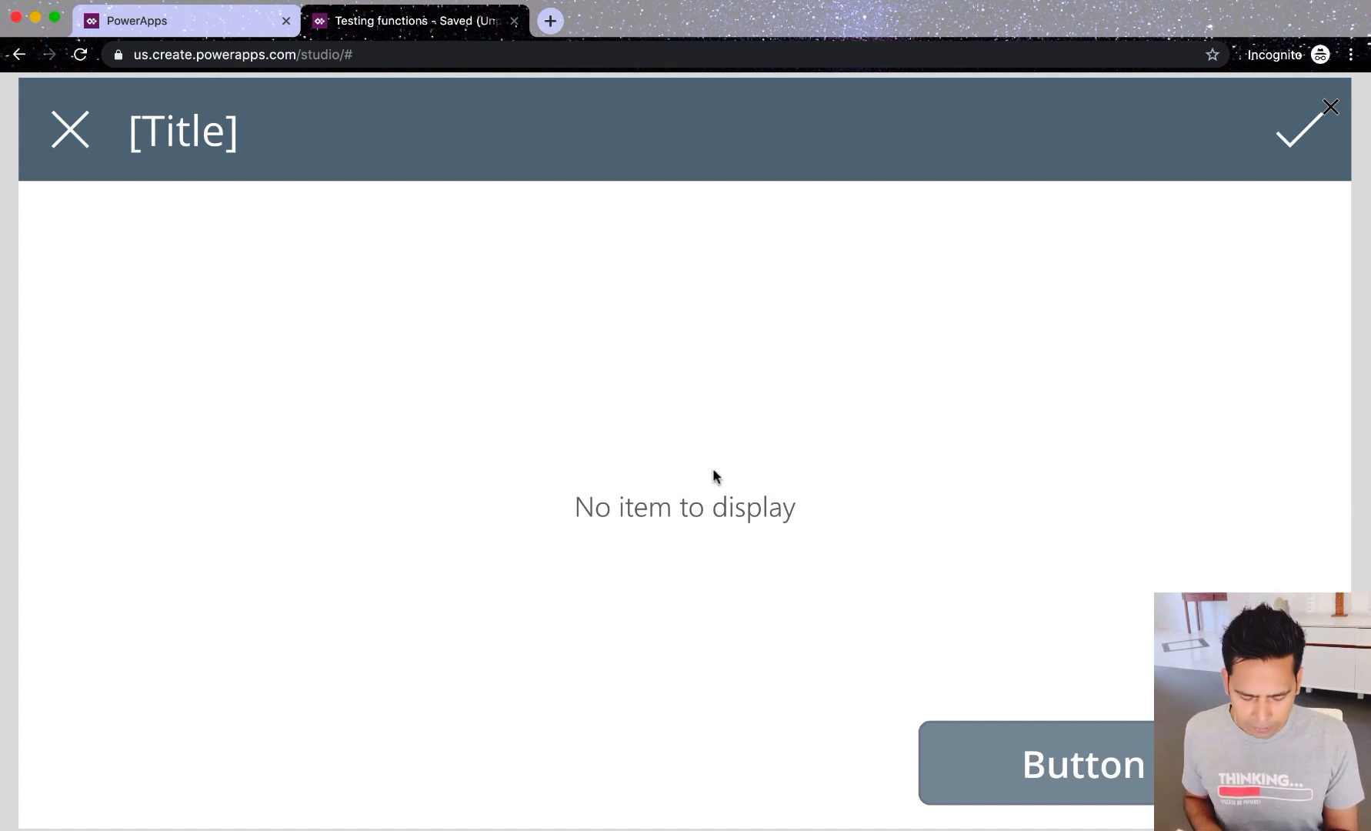
Step: Dismiss the error banner, close the preview and tip, and return to the CreateContact form
{"action": "left_click", "coordinate": [87, 147]}
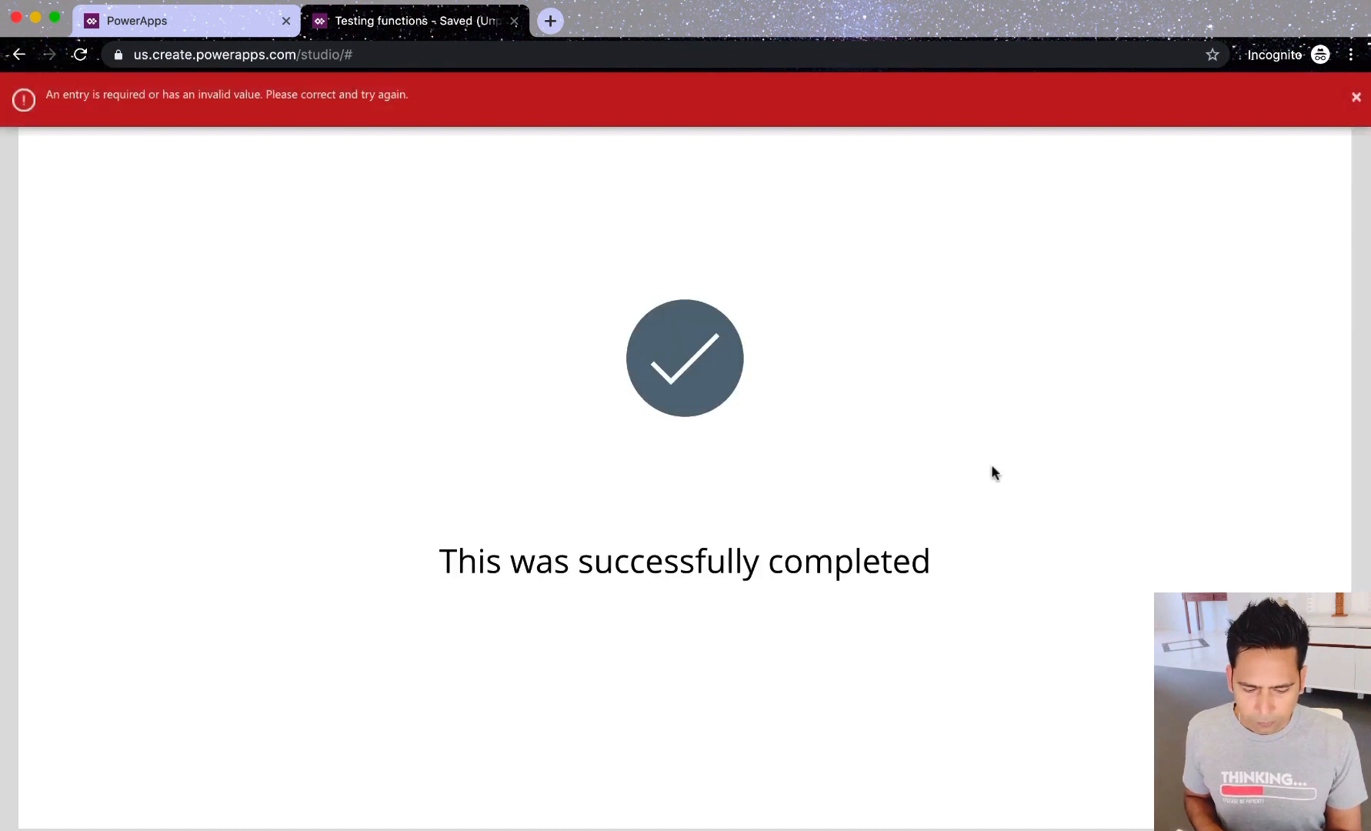
{"action": "left_click", "coordinate": [1355, 97]}
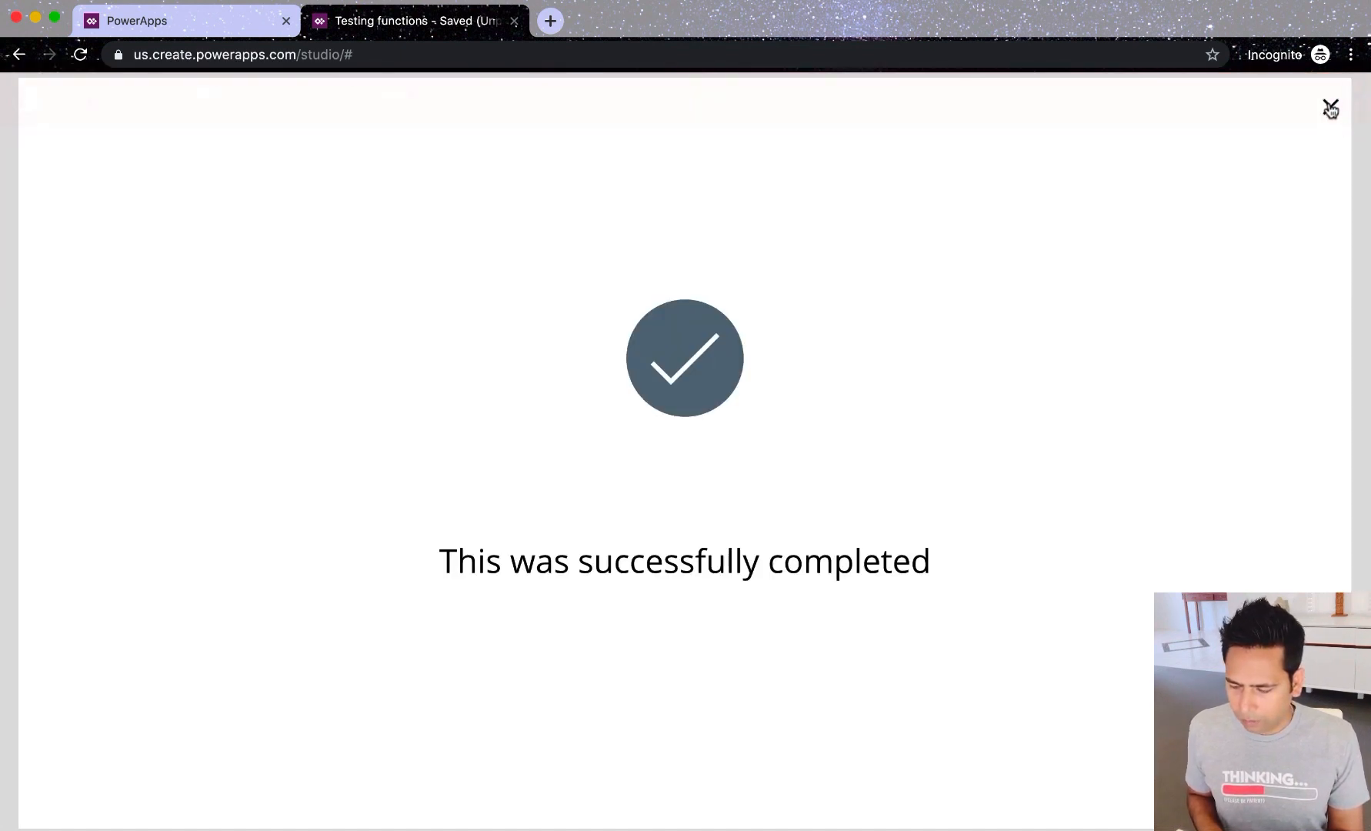
{"action": "left_click", "coordinate": [1334, 119]}
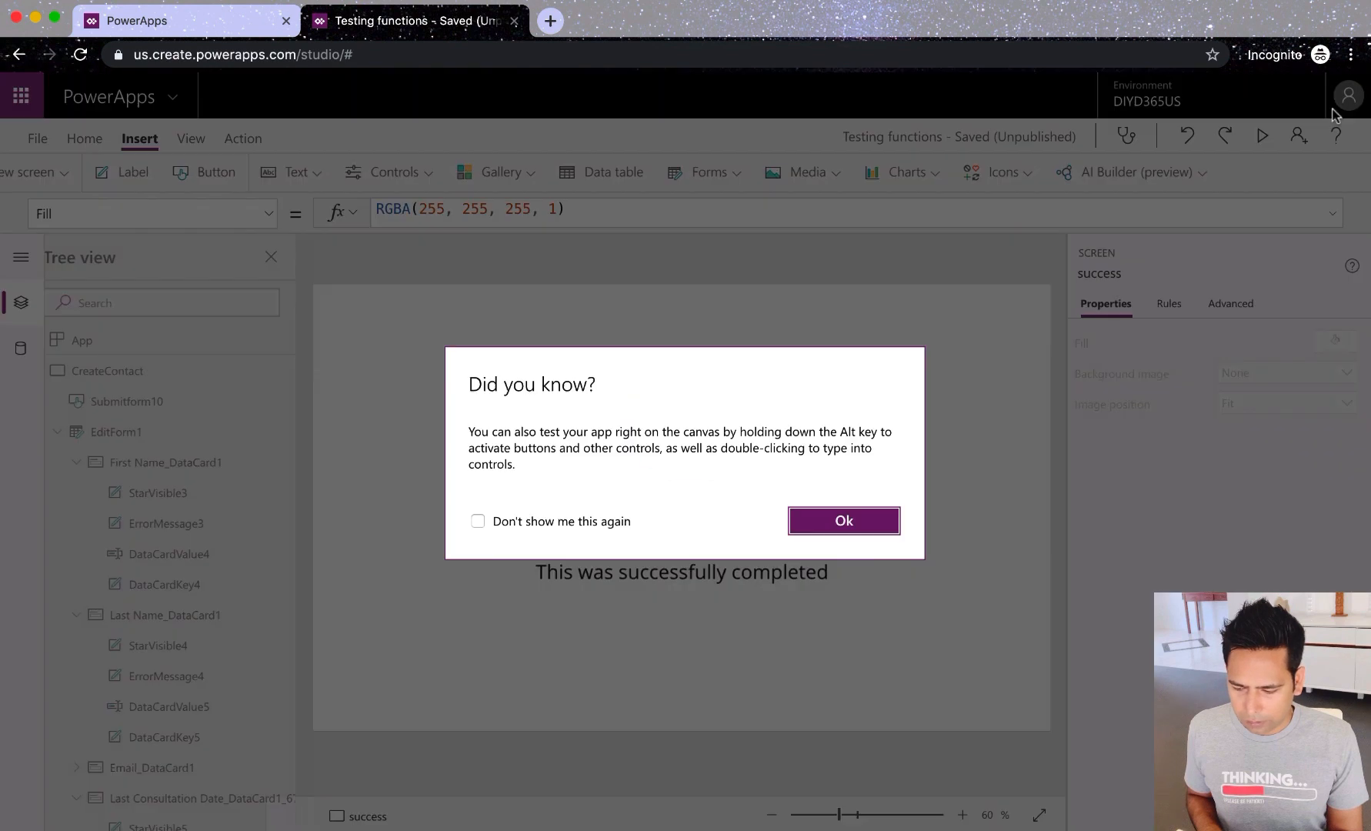
{"action": "left_click", "coordinate": [893, 521]}
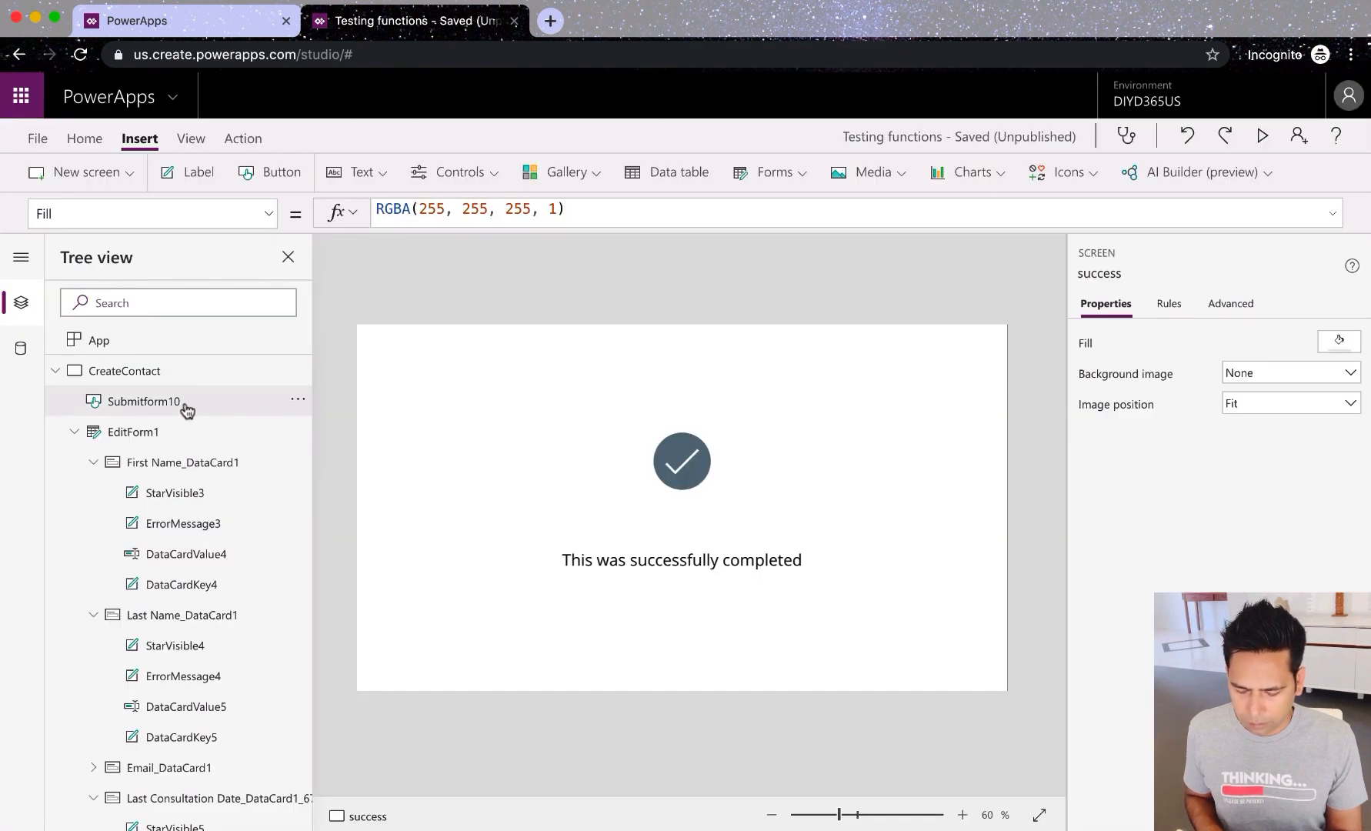
{"action": "left_click", "coordinate": [159, 434]}
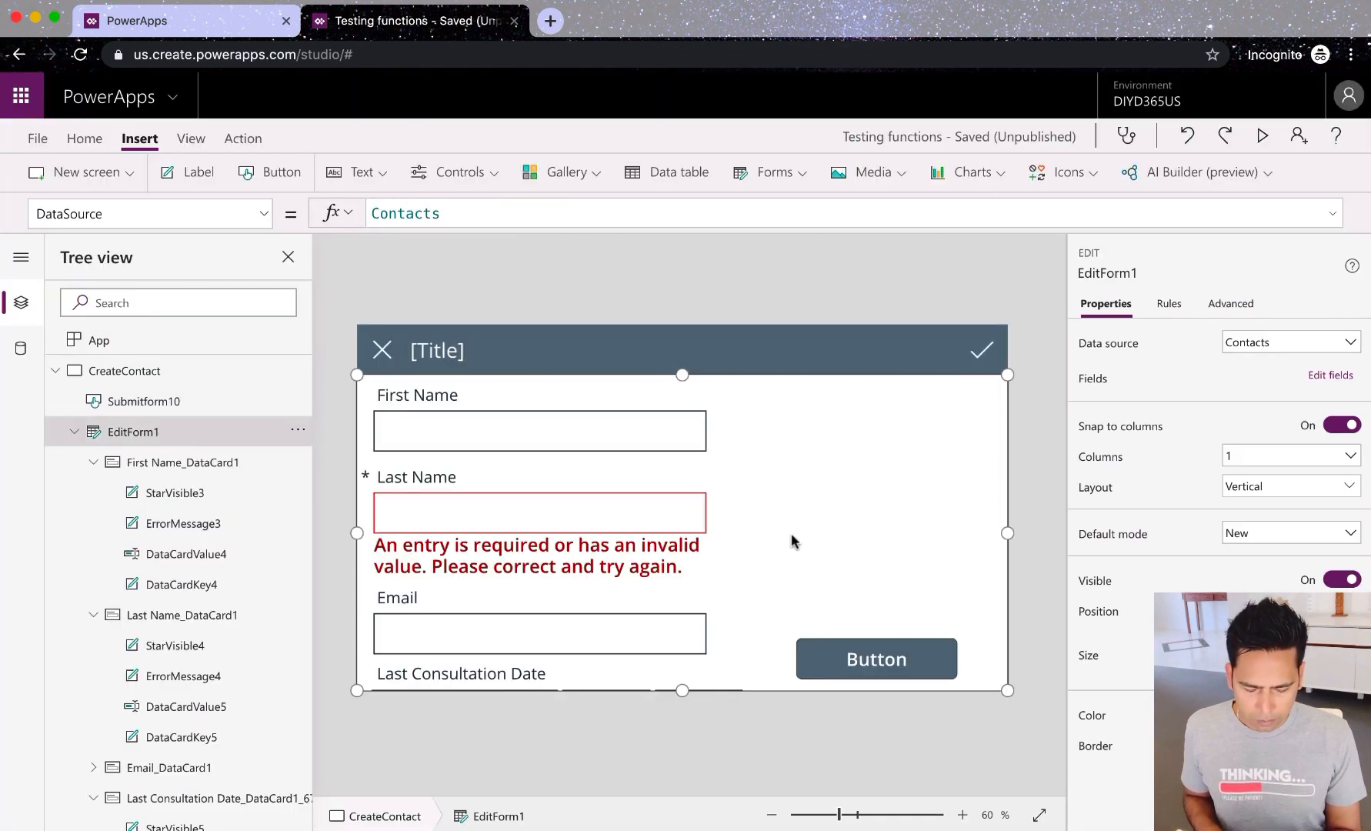
Step: Advance the tutorial slides to the next slide and switch back to the app studio
{"action": "key", "text": "super+Tab"}
{"action": "key", "text": "Down"}
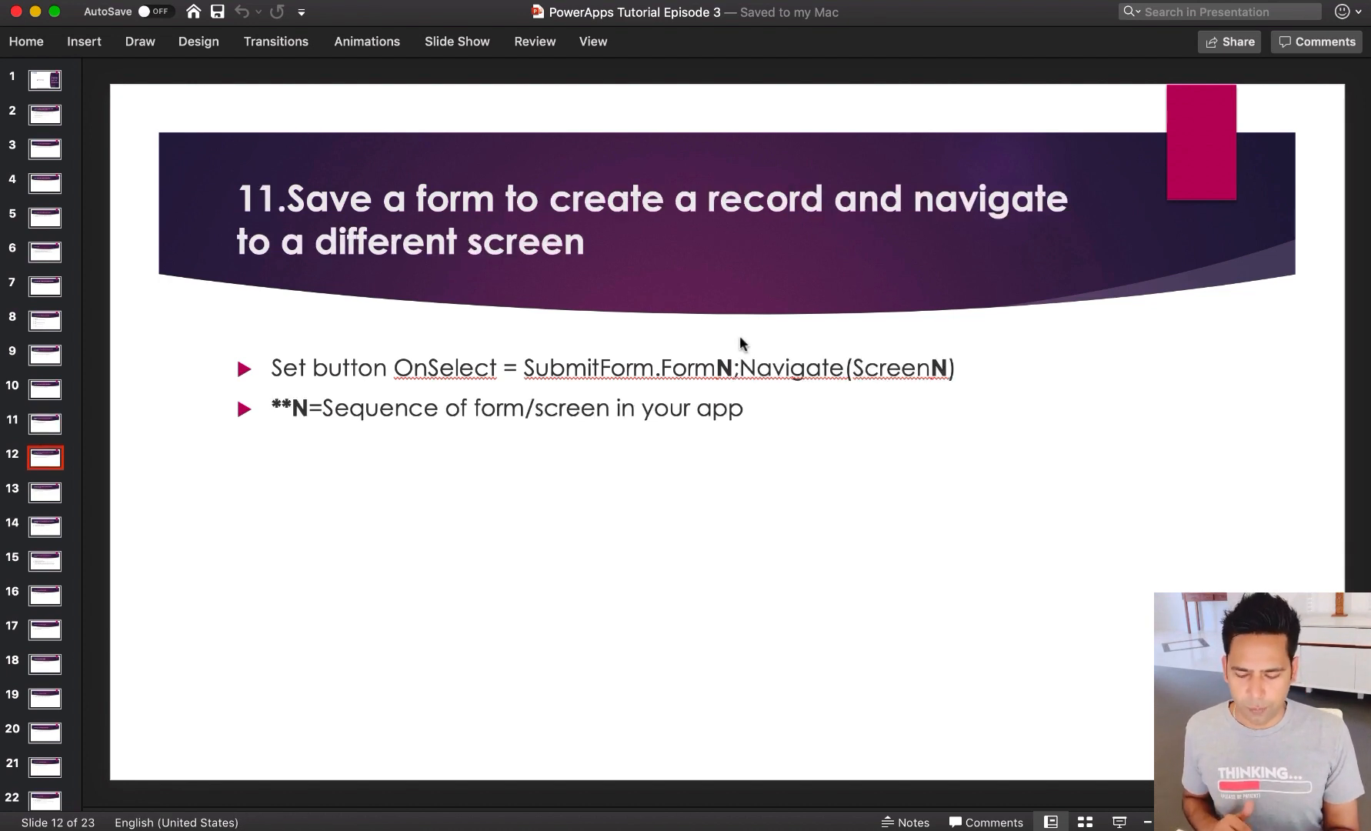
{"action": "key", "text": "super+Tab"}
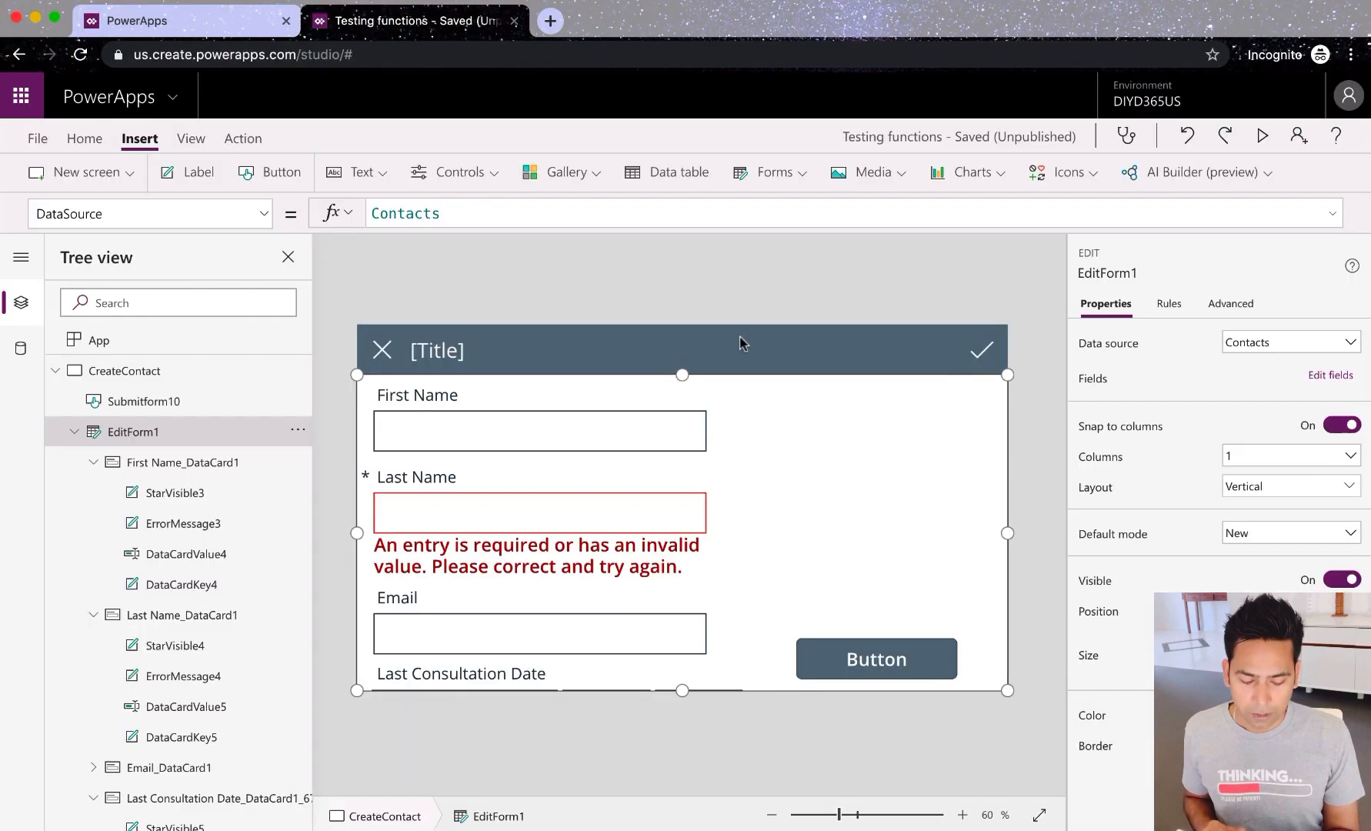
Step: Select the Last Name text input and run the button on the canvas while holding Alt
{"action": "left_click", "coordinate": [1261, 135]}
{"action": "left_click", "coordinate": [1326, 120]}
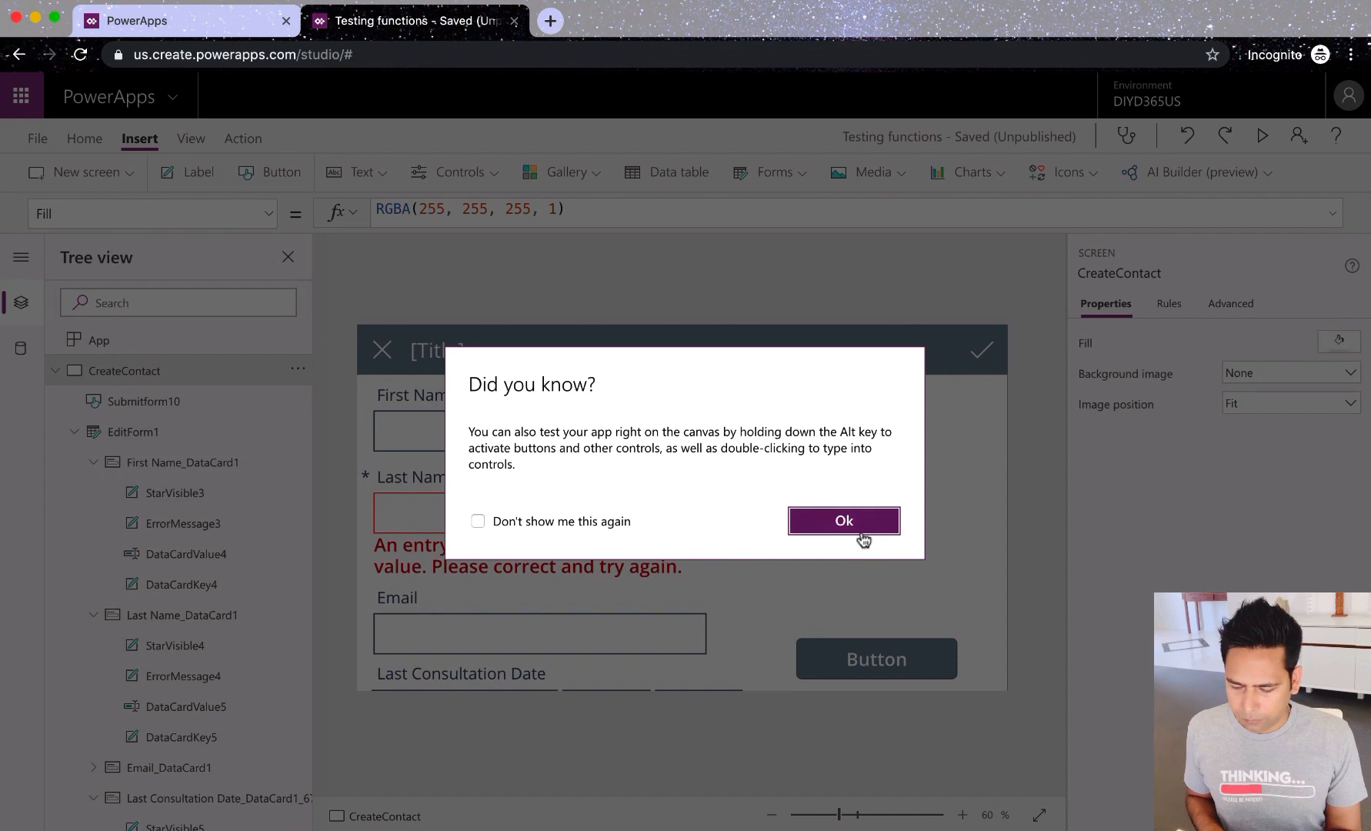
{"action": "left_click", "coordinate": [859, 531]}
{"action": "left_click", "coordinate": [528, 521]}
{"action": "left_click", "coordinate": [528, 517]}
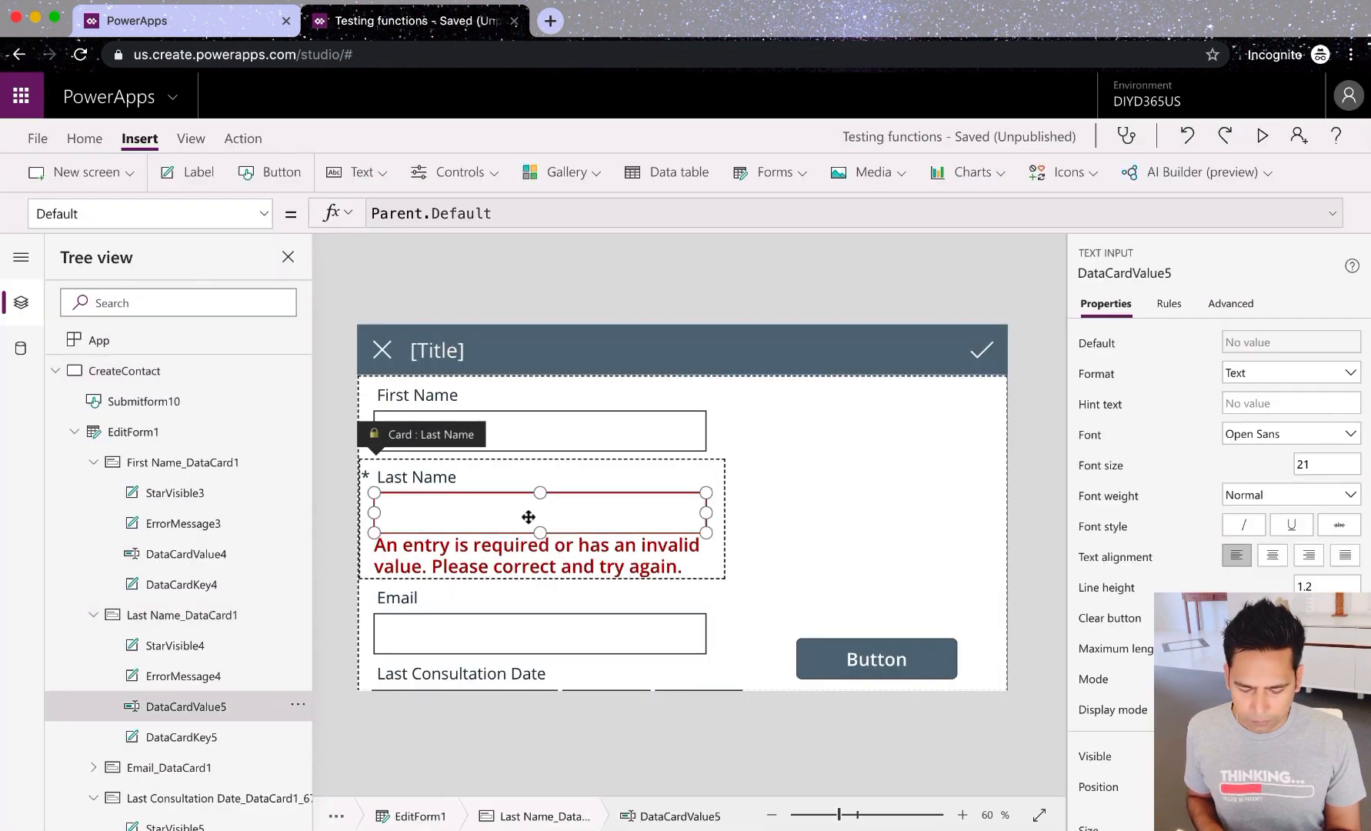
{"action": "key", "text": "alt"}
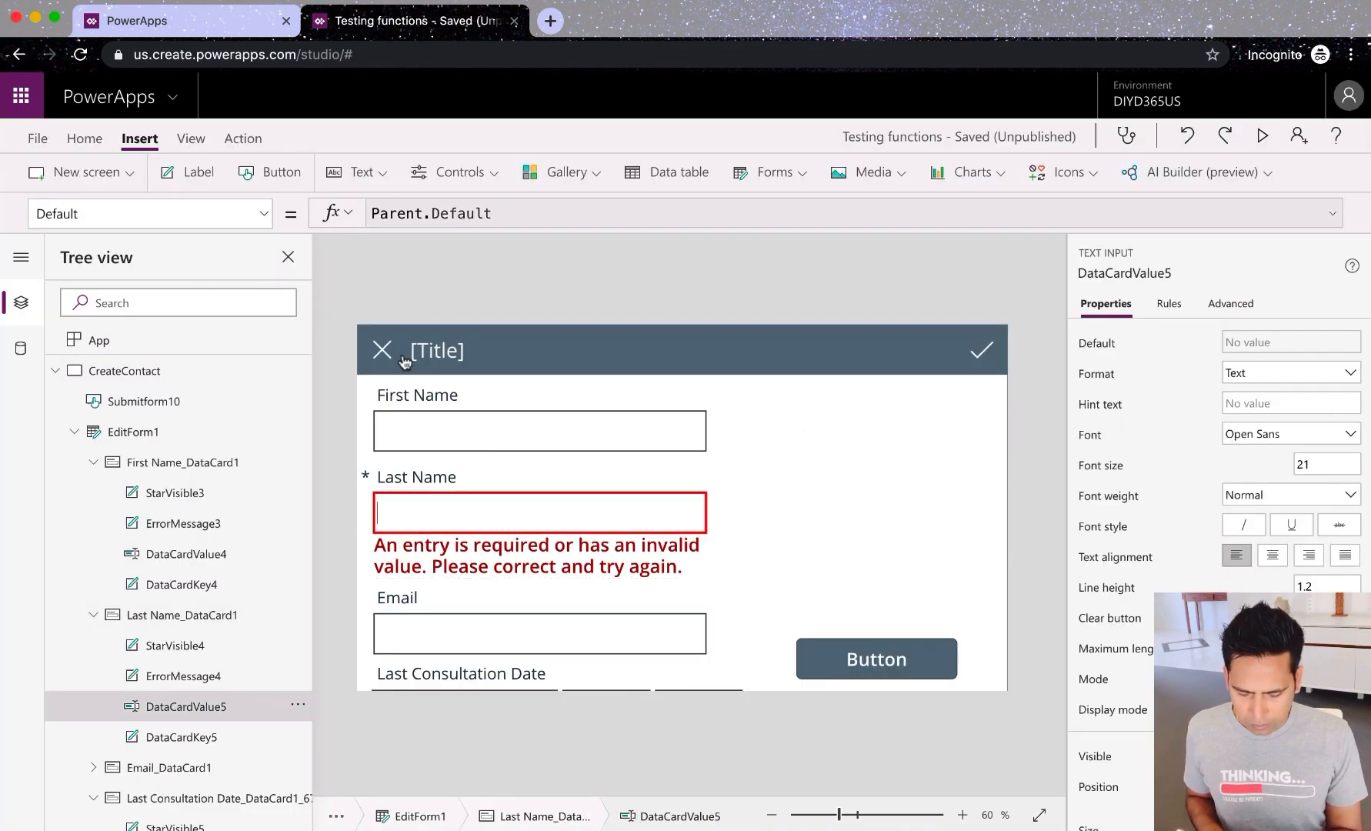
{"action": "left_click", "coordinate": [915, 671], "text": "alt"}
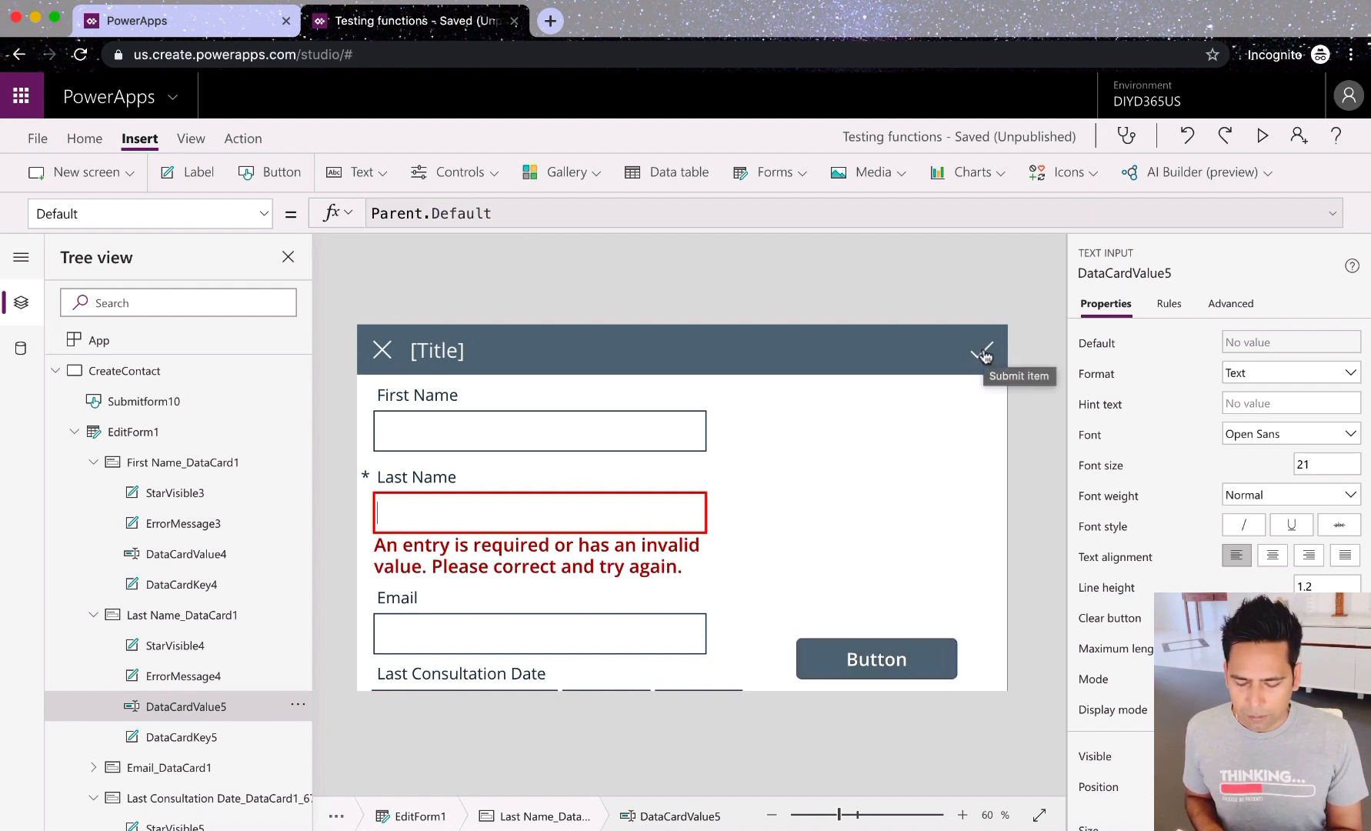
Step: Enter test characters in First Name, Last Name and Email, then submit the form with the check-mark icon
{"action": "left_click", "coordinate": [649, 429], "text": "alt"}
{"action": "type", "text": "©"}
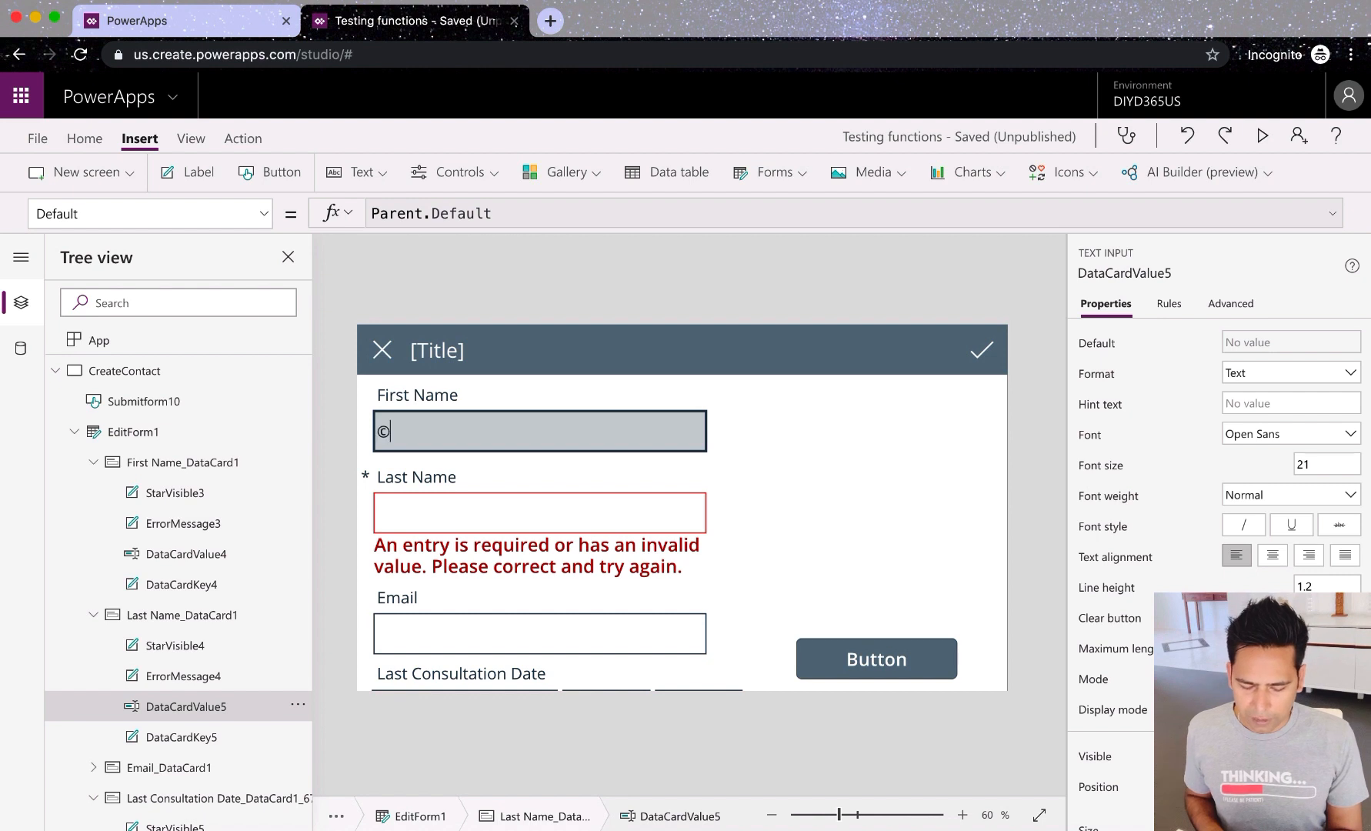
{"action": "left_click", "coordinate": [565, 516]}
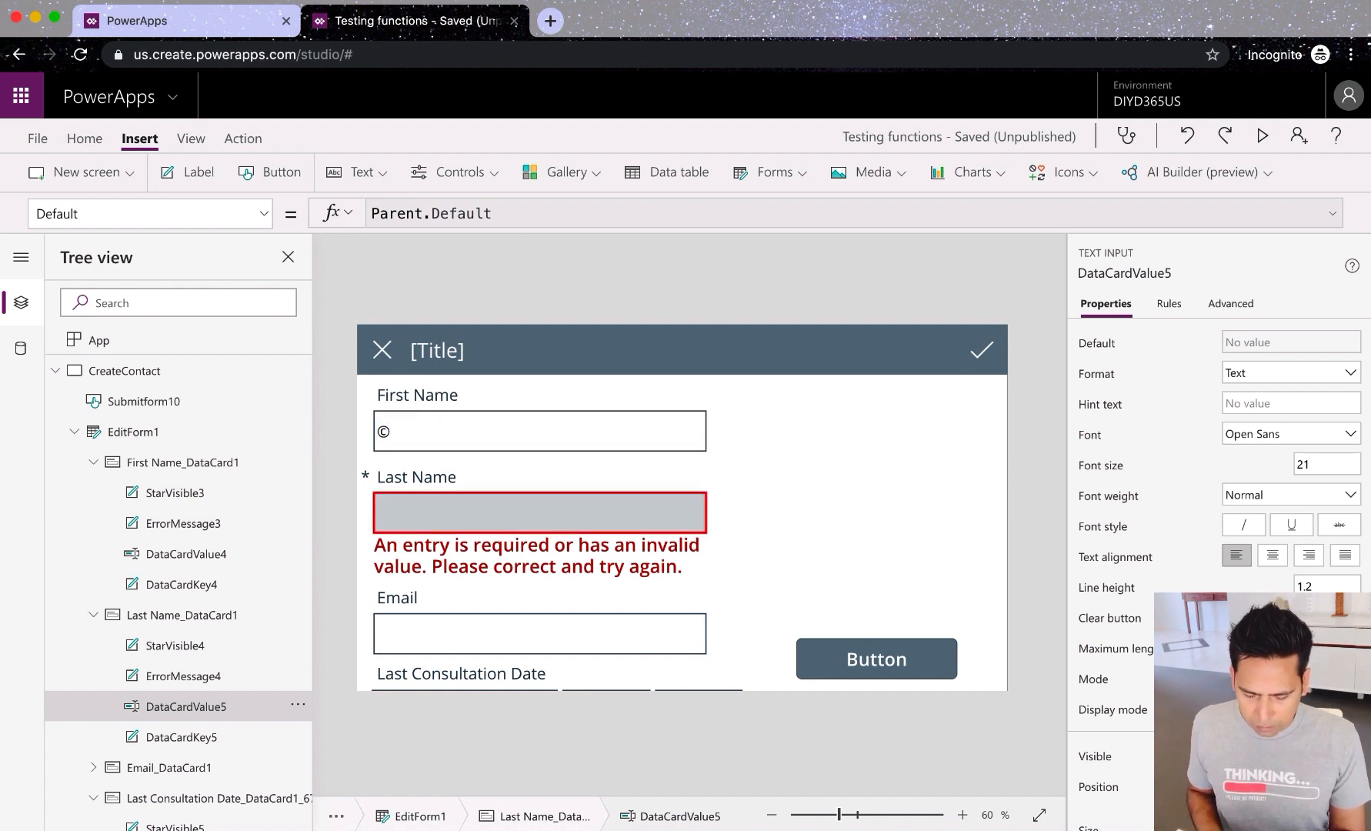
{"action": "type", "text": "."}
{"action": "left_click", "coordinate": [551, 600]}
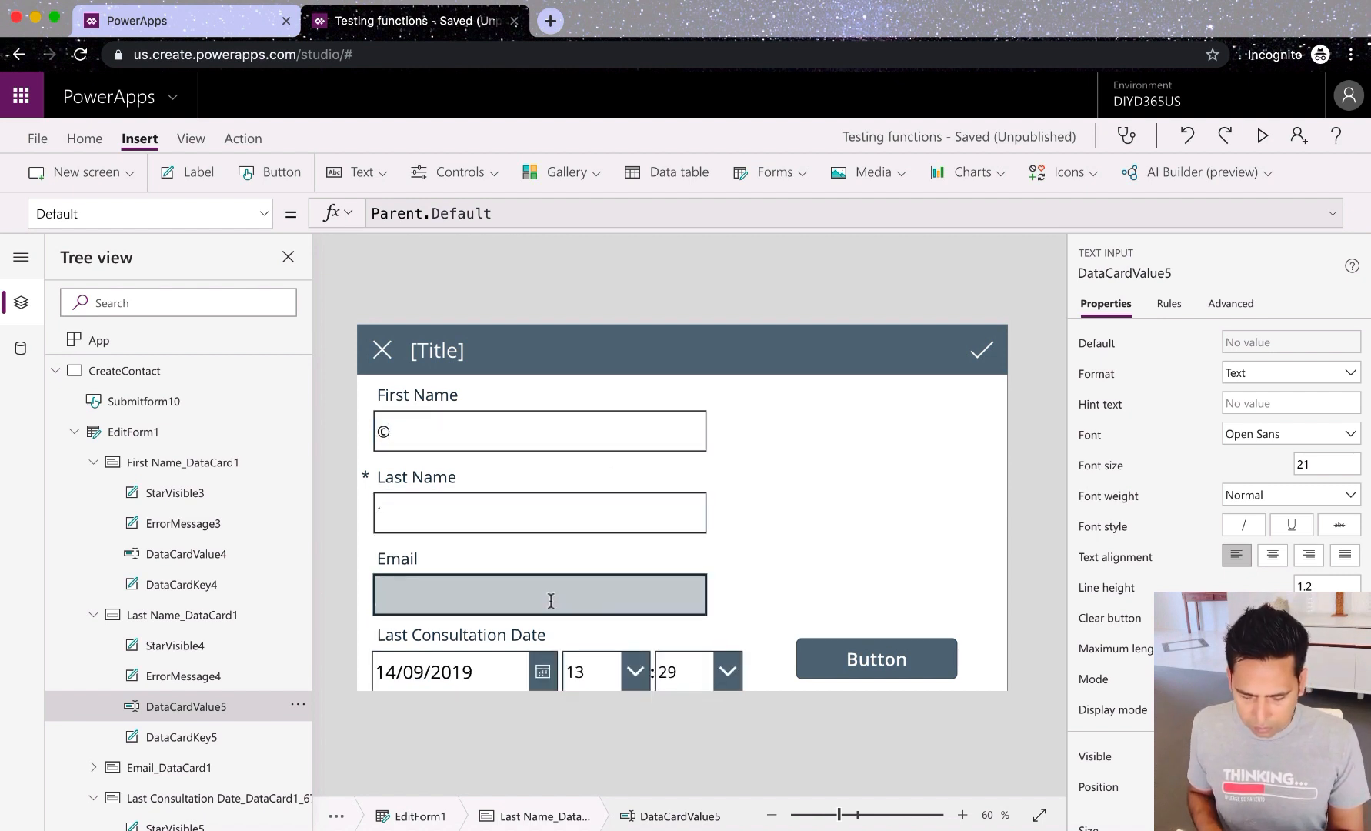
{"action": "type", "text": "¥"}
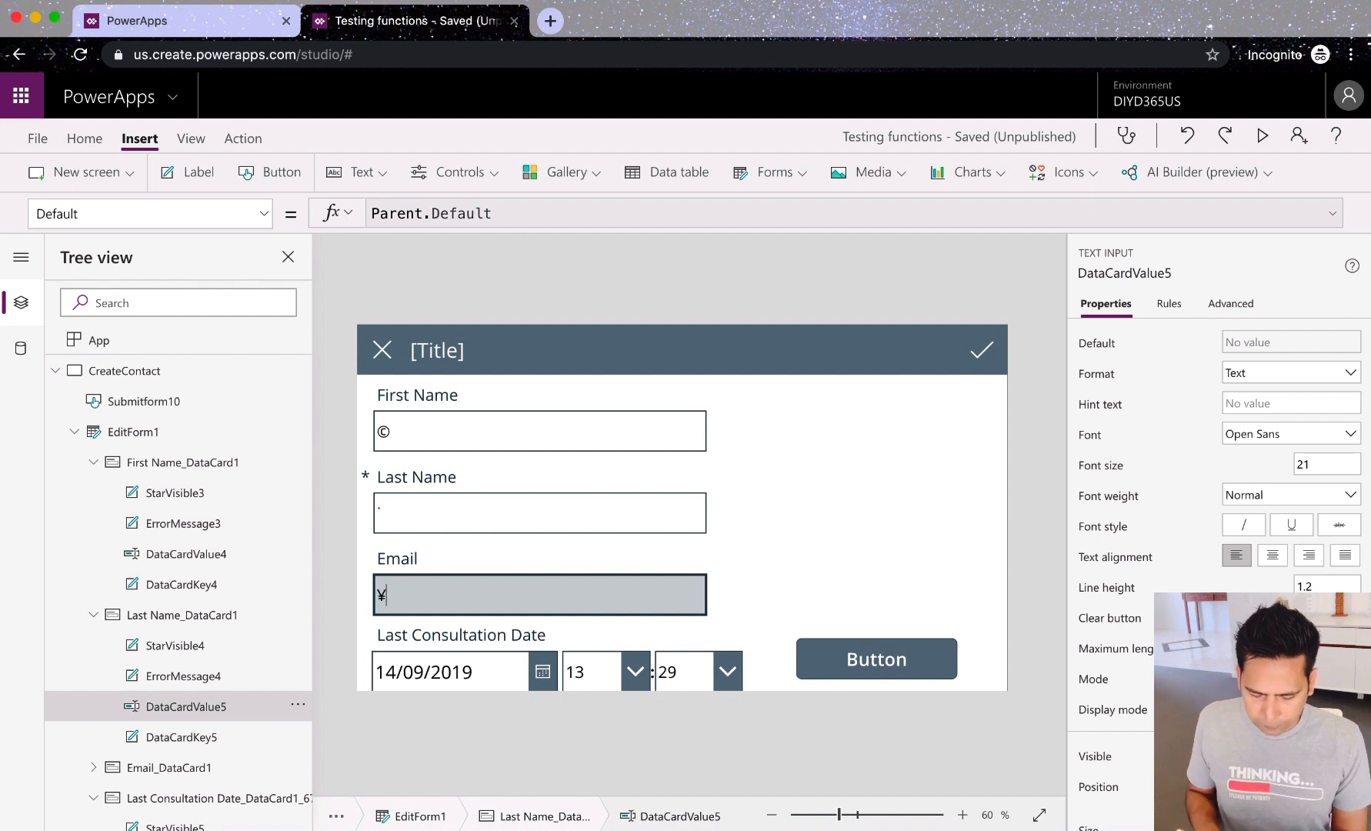
{"action": "type", "text": "™®"}
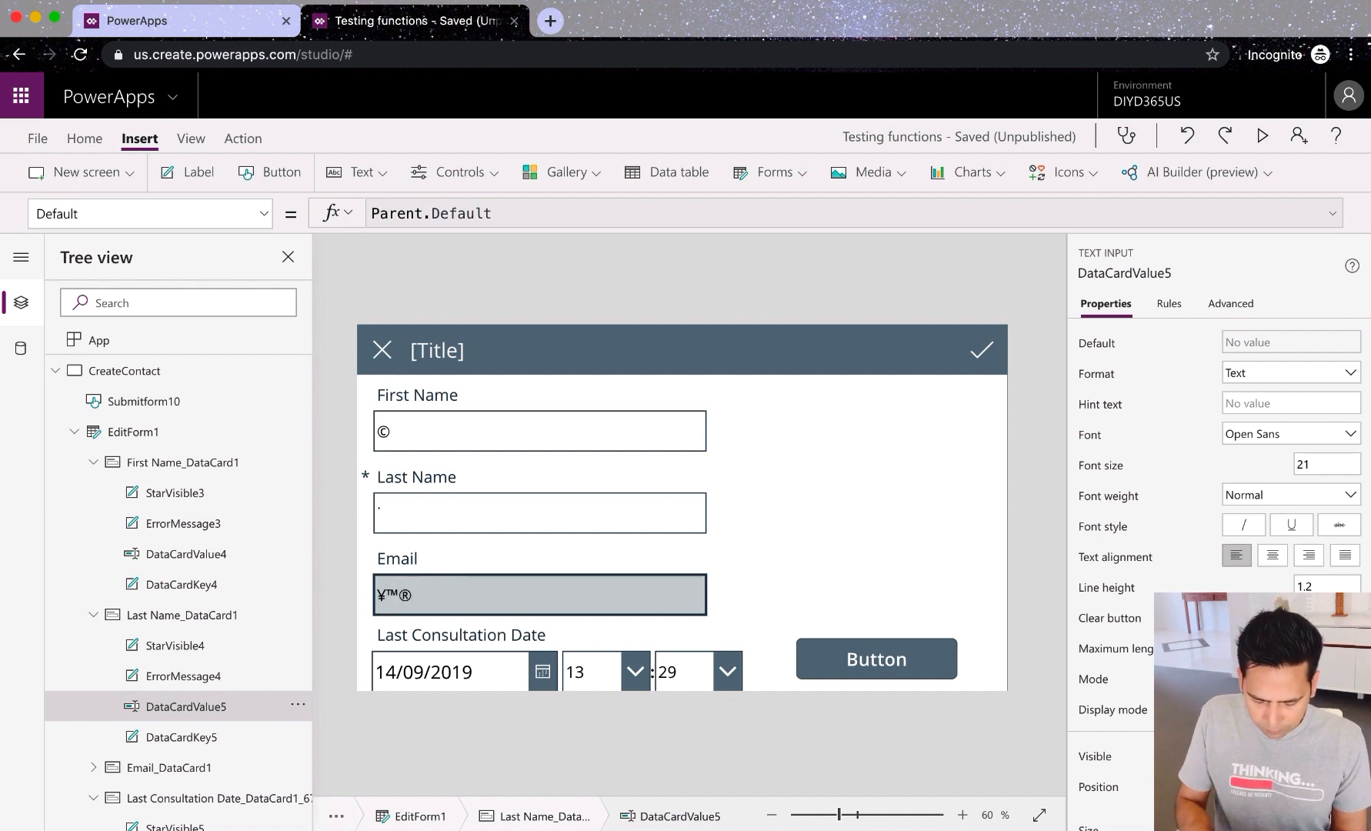
{"action": "type", "text": "≥çøµ"}
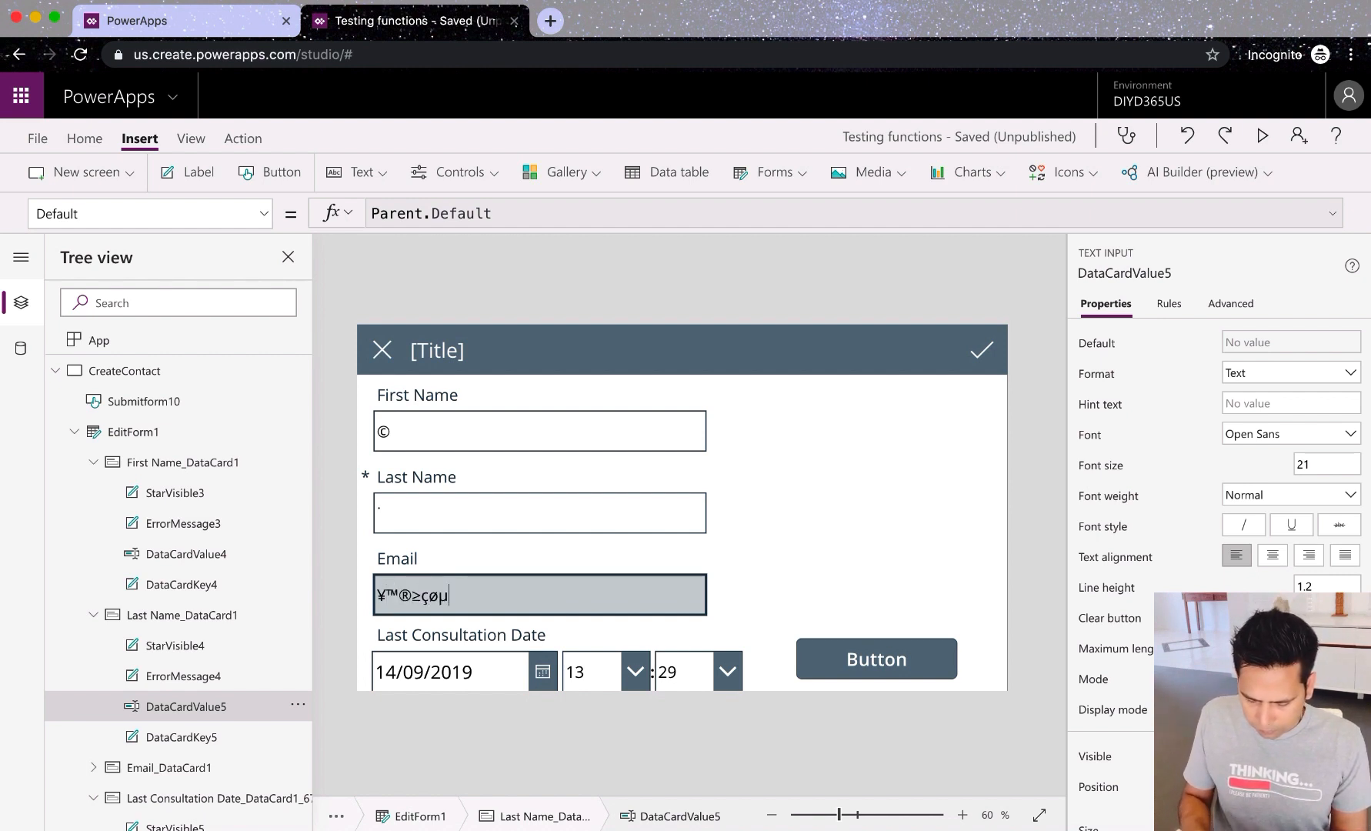
{"action": "left_click", "coordinate": [980, 356]}
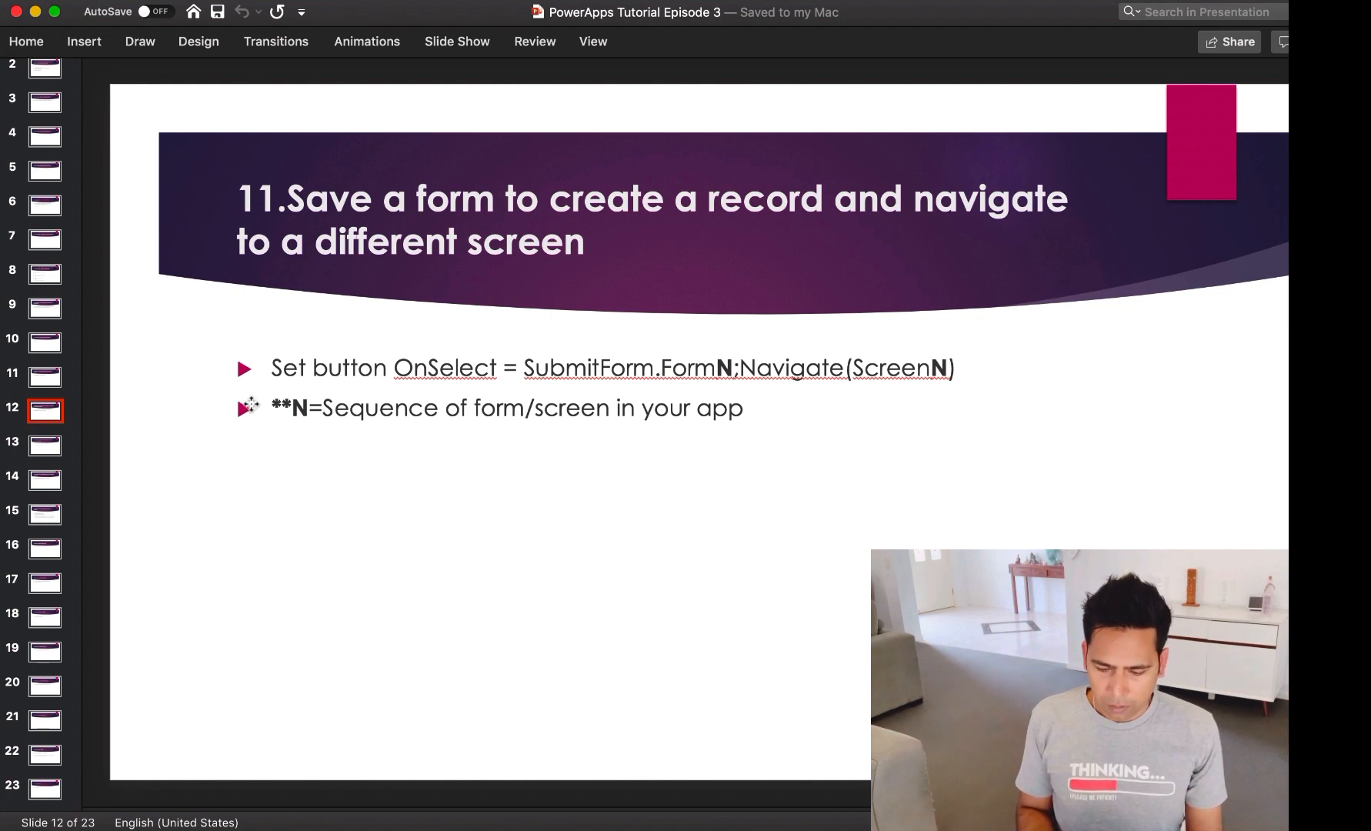
Step: Show slide 13 on saving with a success message, then return to the PowerApps studio in Chrome
{"action": "left_click", "coordinate": [55, 451]}
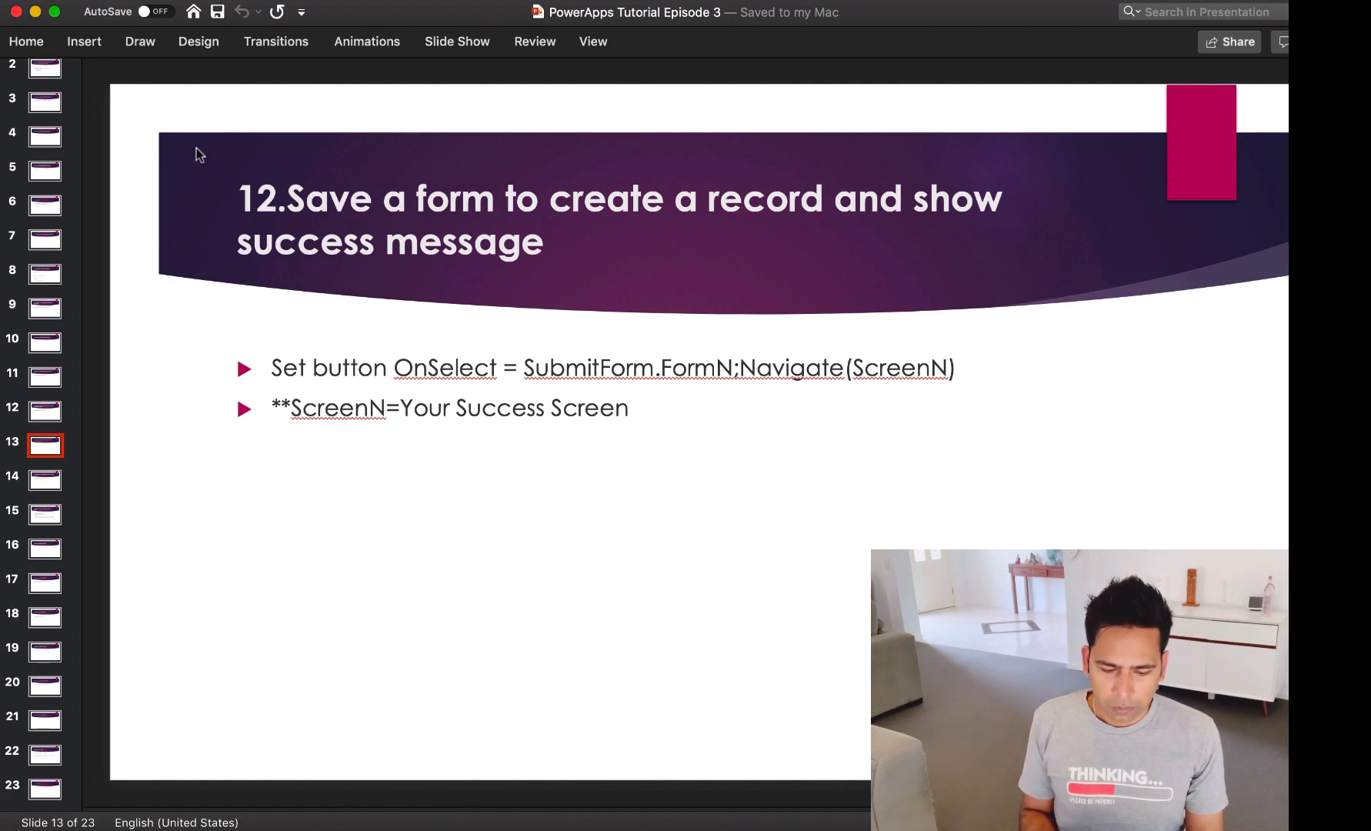
{"action": "mouse_move", "coordinate": [3, 92]}
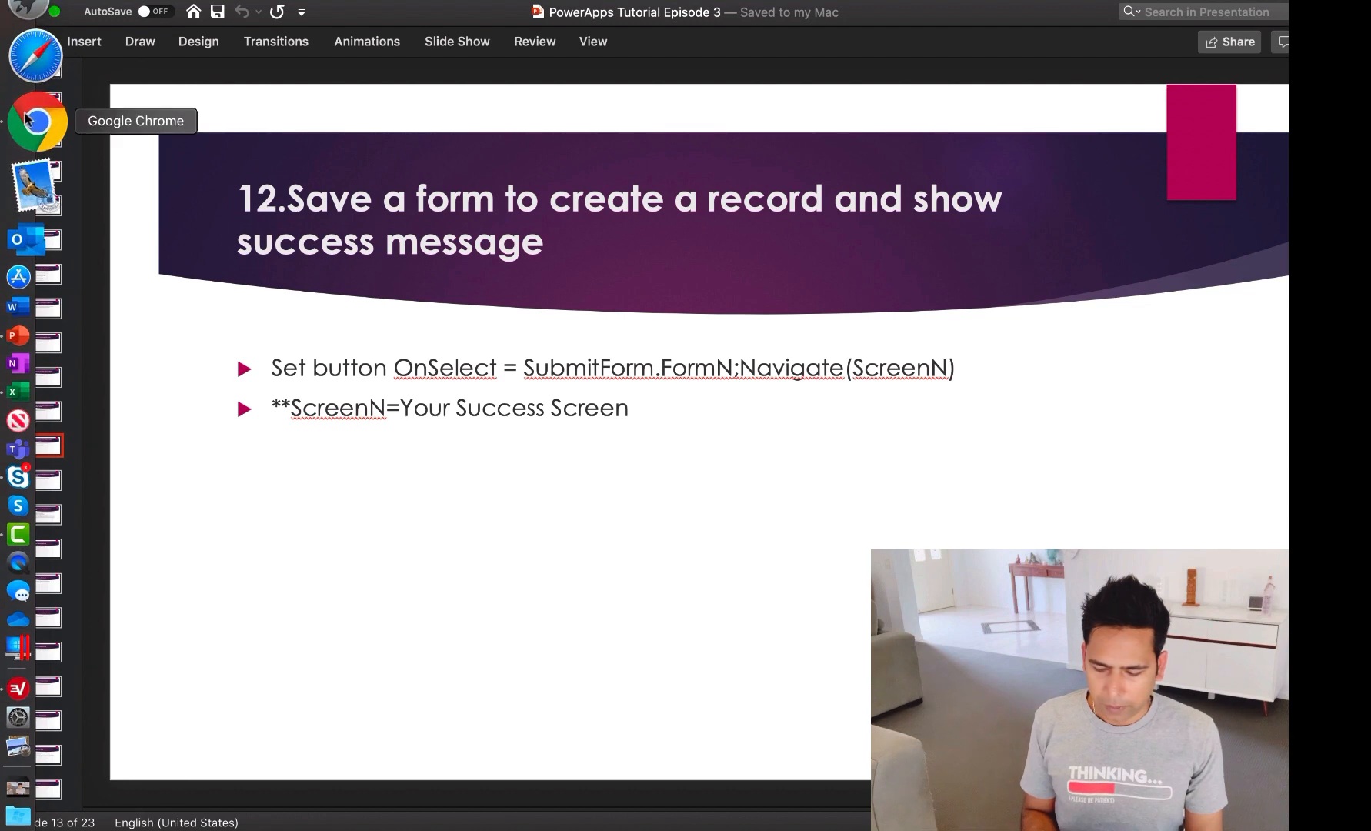
{"action": "left_click", "coordinate": [31, 120]}
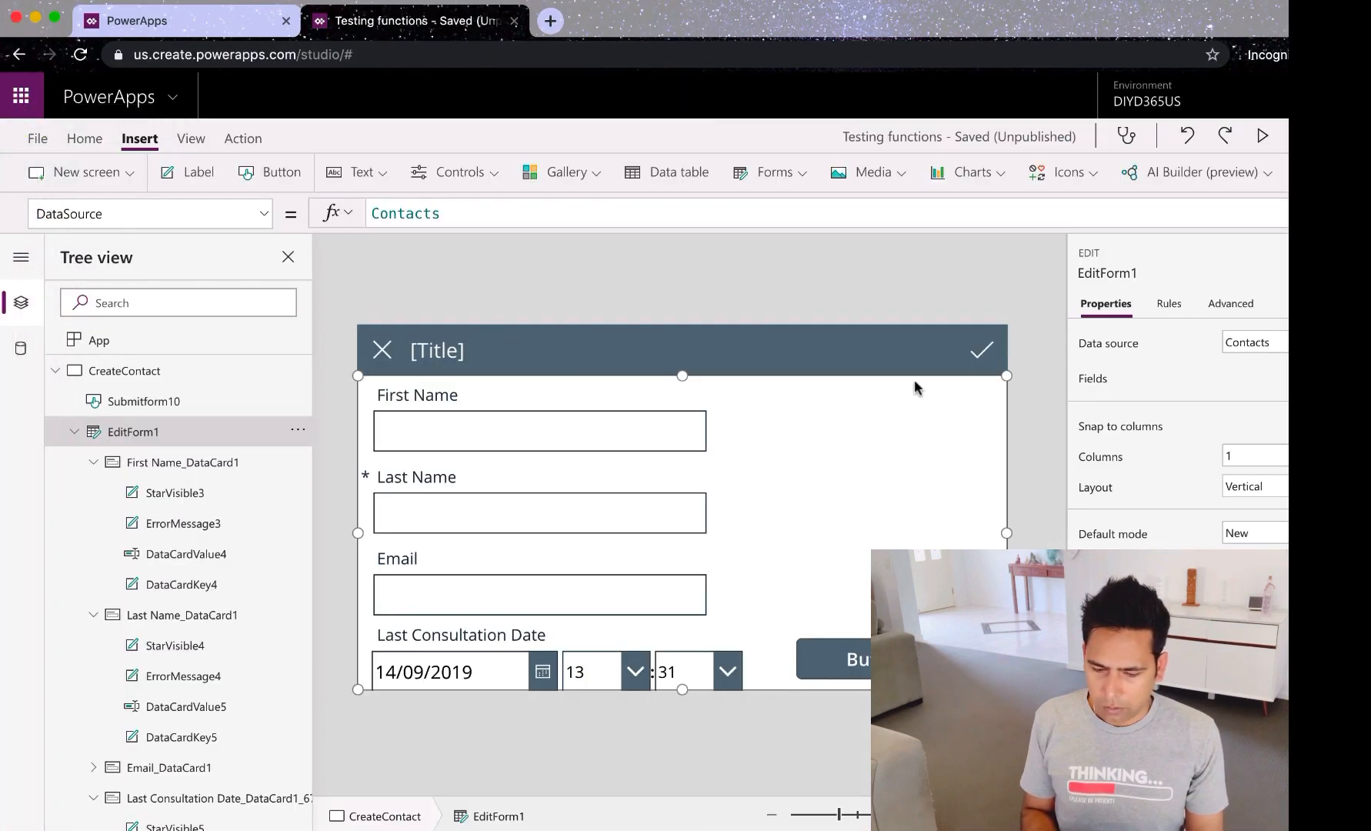
Step: Start and close a preview, dismissing the tip about testing on the canvas
{"action": "left_click", "coordinate": [1262, 136]}
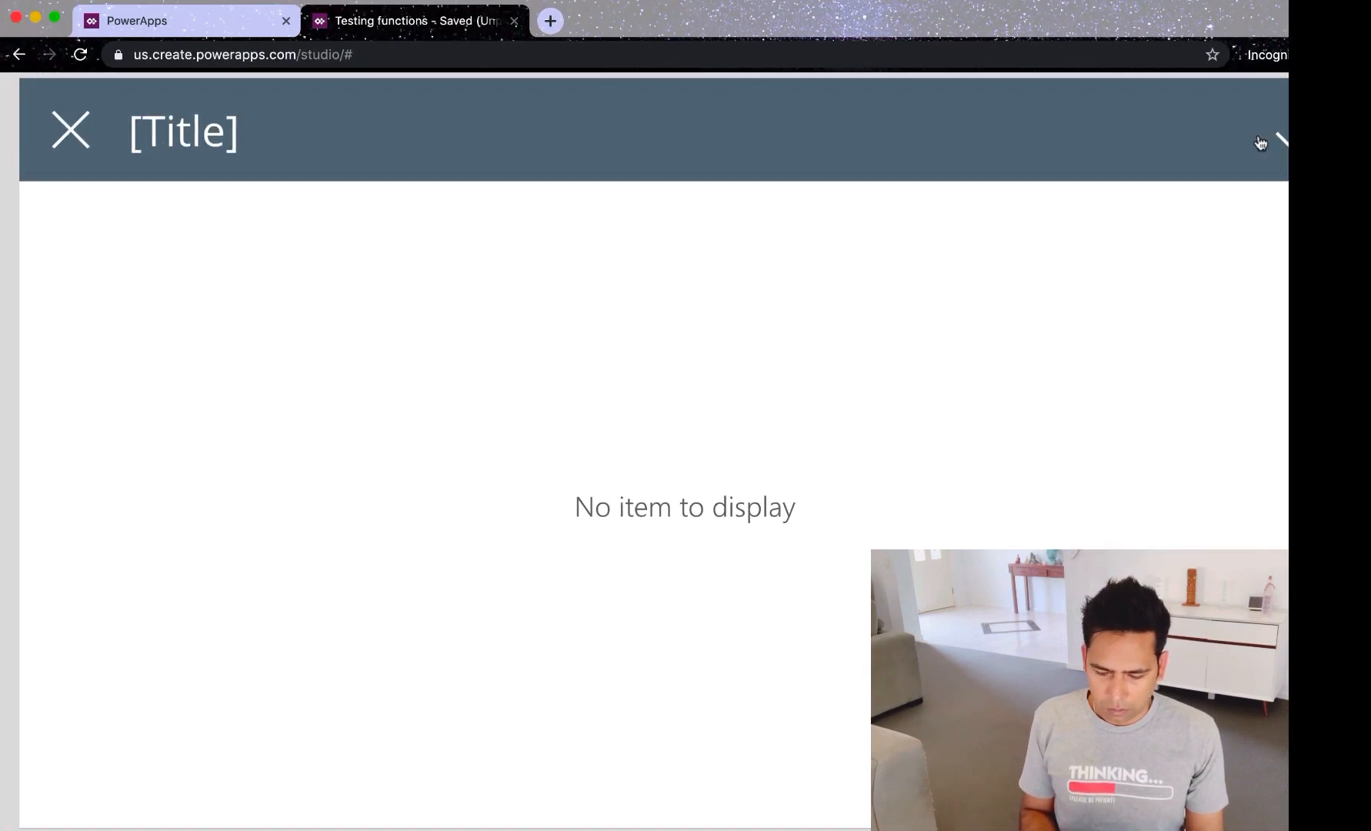
{"action": "left_click", "coordinate": [1262, 140]}
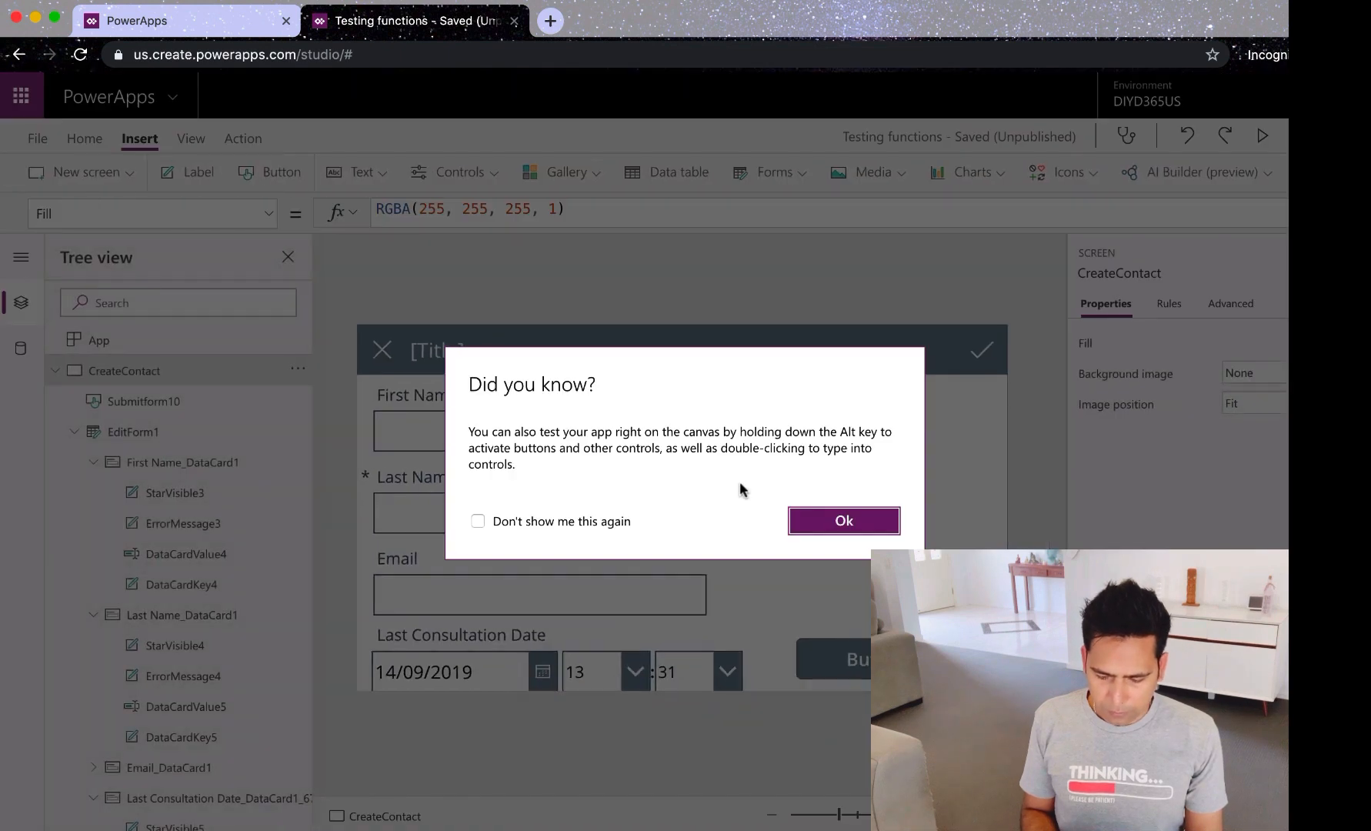
{"action": "left_click", "coordinate": [853, 521]}
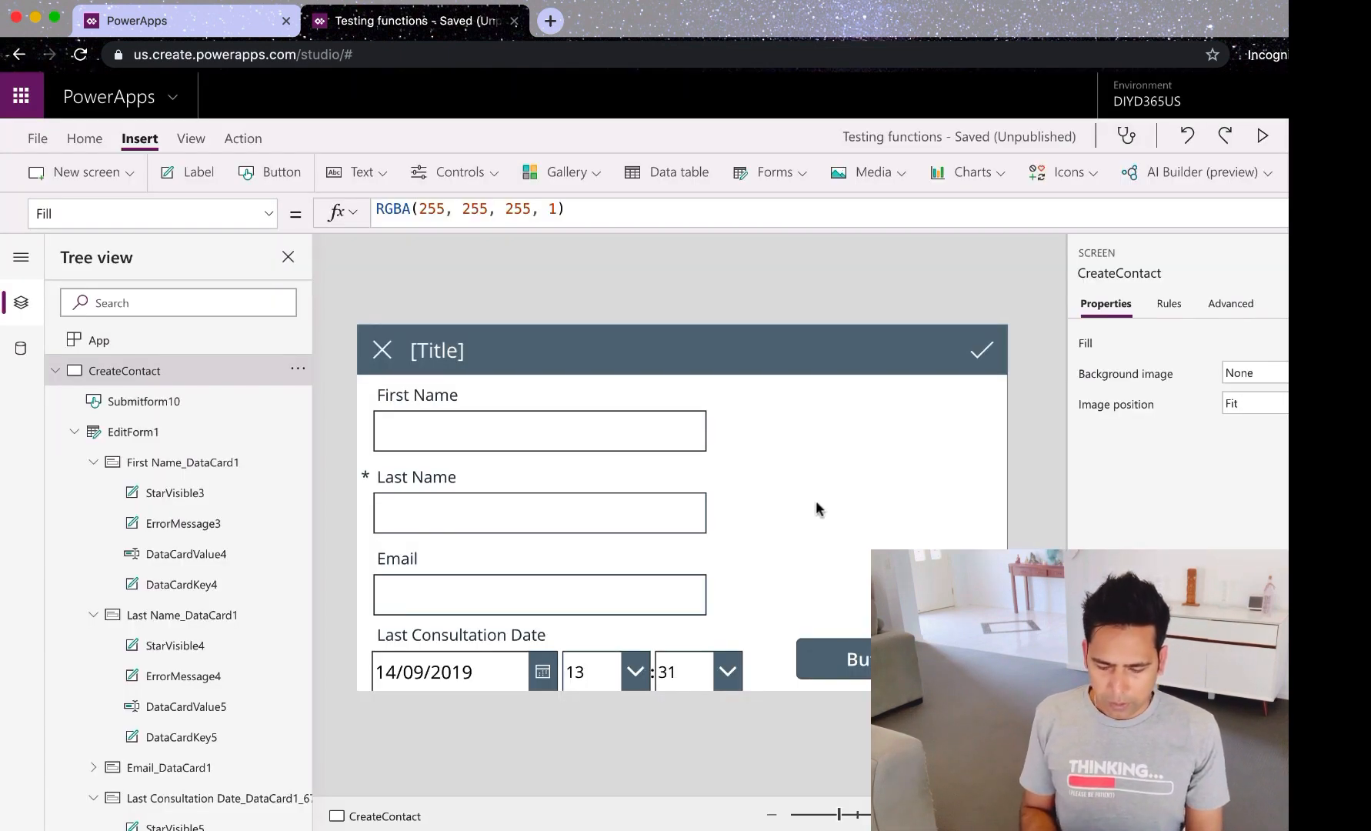
Step: Alt-click into First Name and Last Name, typing 't' in each, then move to Email
{"action": "left_click", "coordinate": [623, 431]}
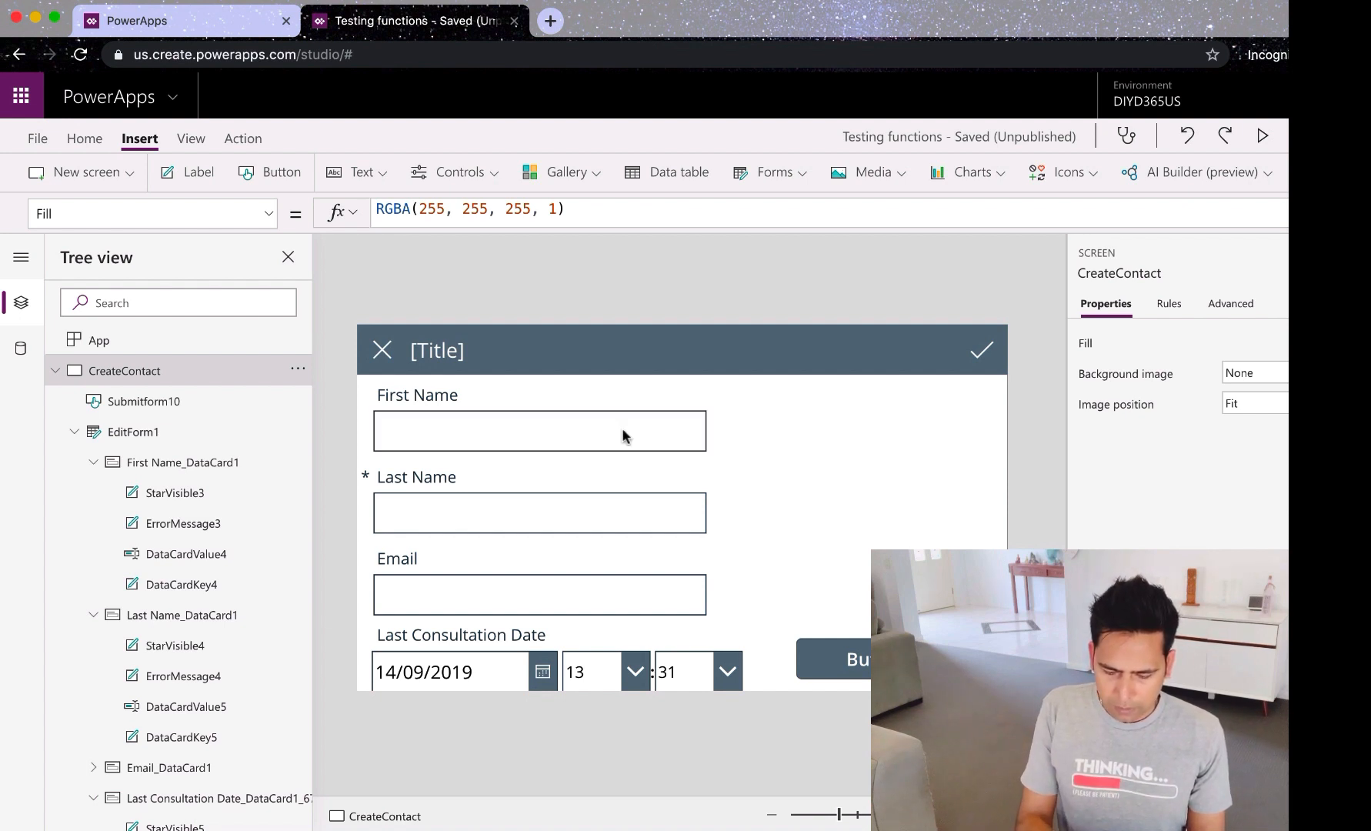
{"action": "key", "text": "alt"}
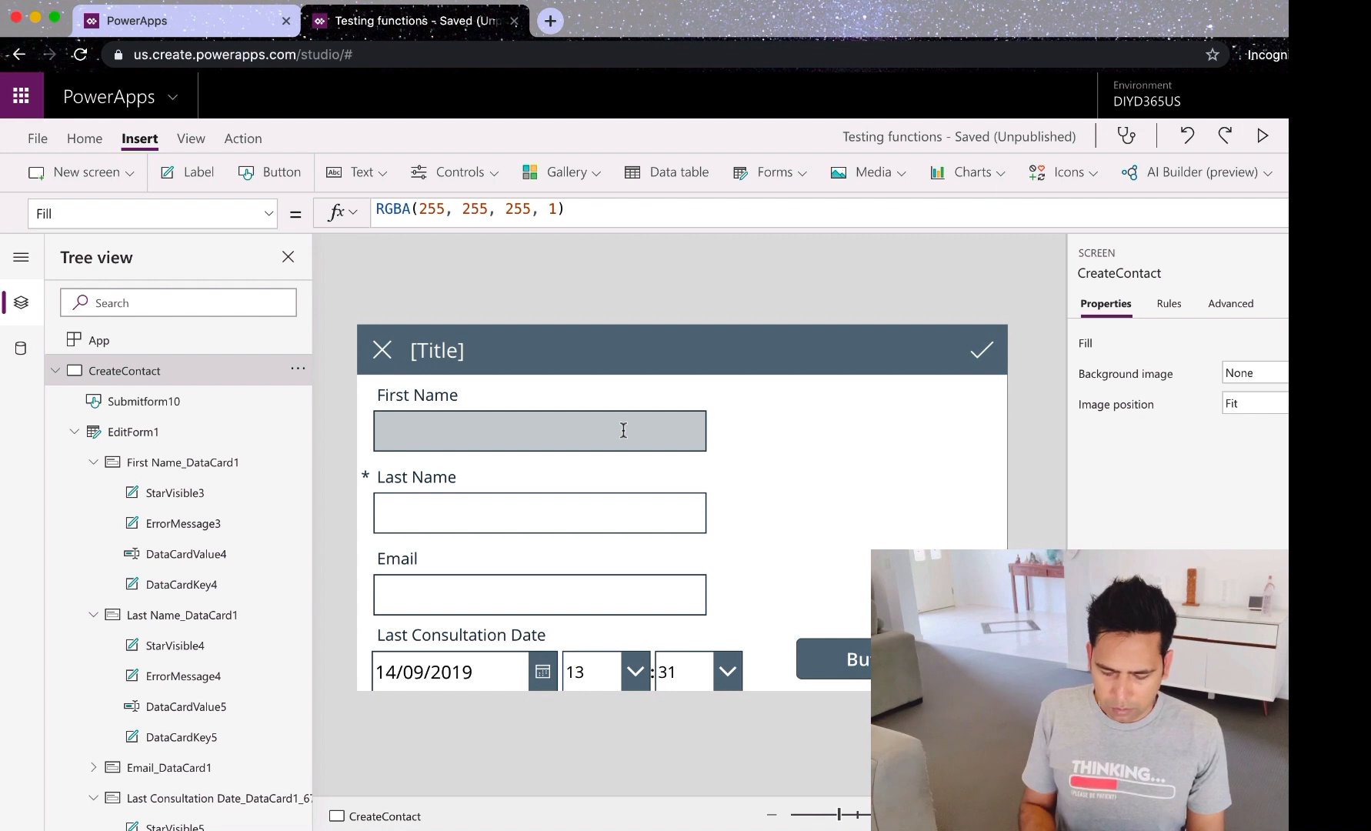
{"action": "left_click", "coordinate": [623, 431]}
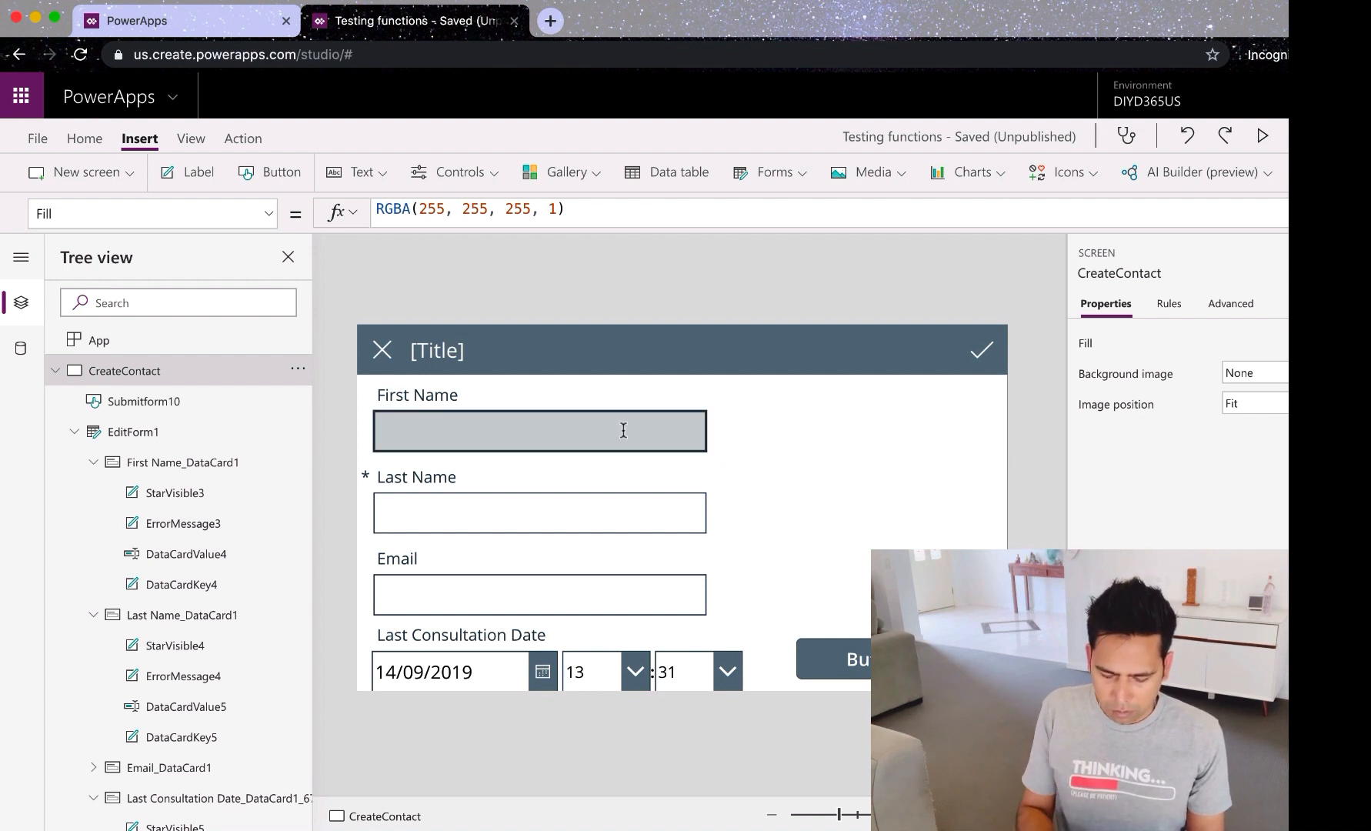
{"action": "type", "text": "t"}
{"action": "left_click", "coordinate": [555, 513]}
{"action": "type", "text": "t"}
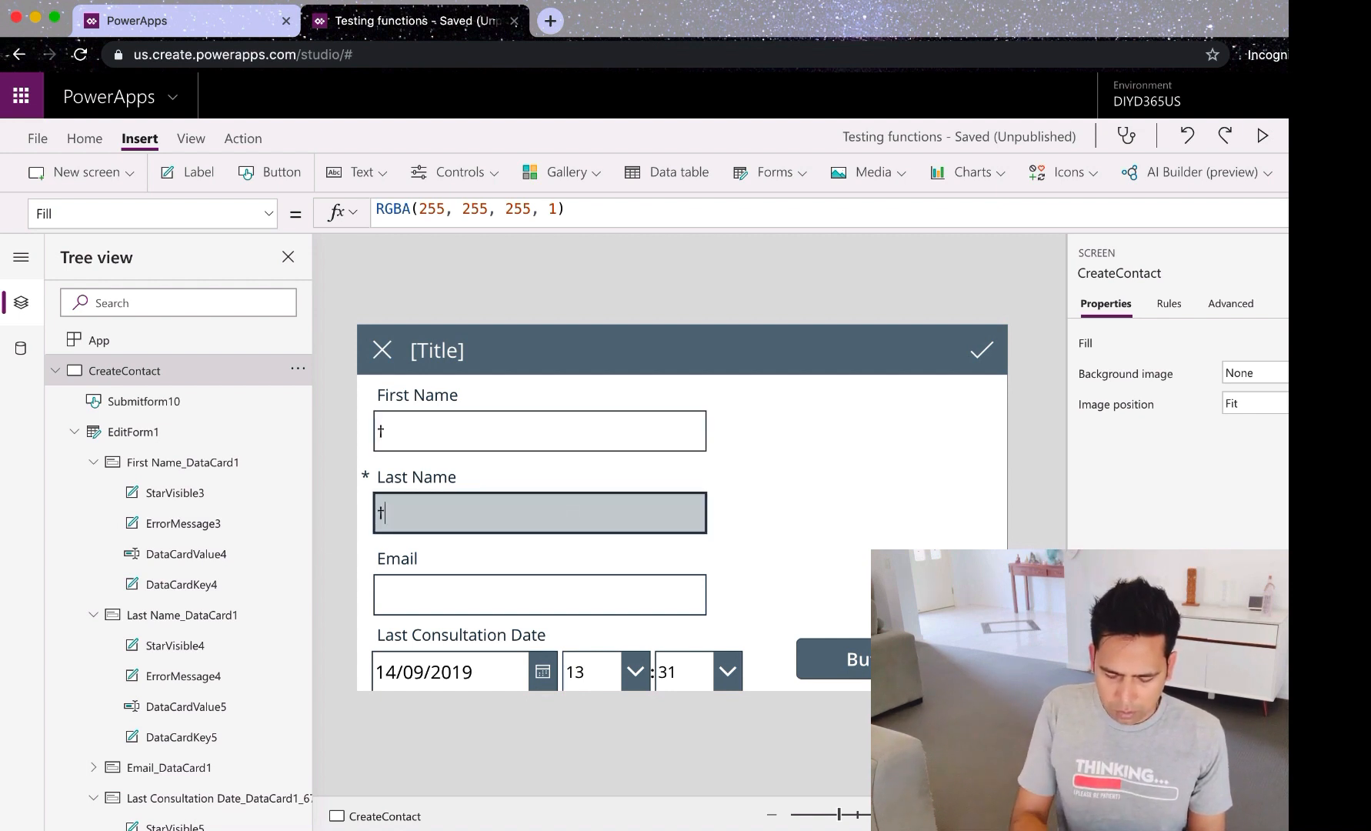
{"action": "left_click", "coordinate": [479, 598]}
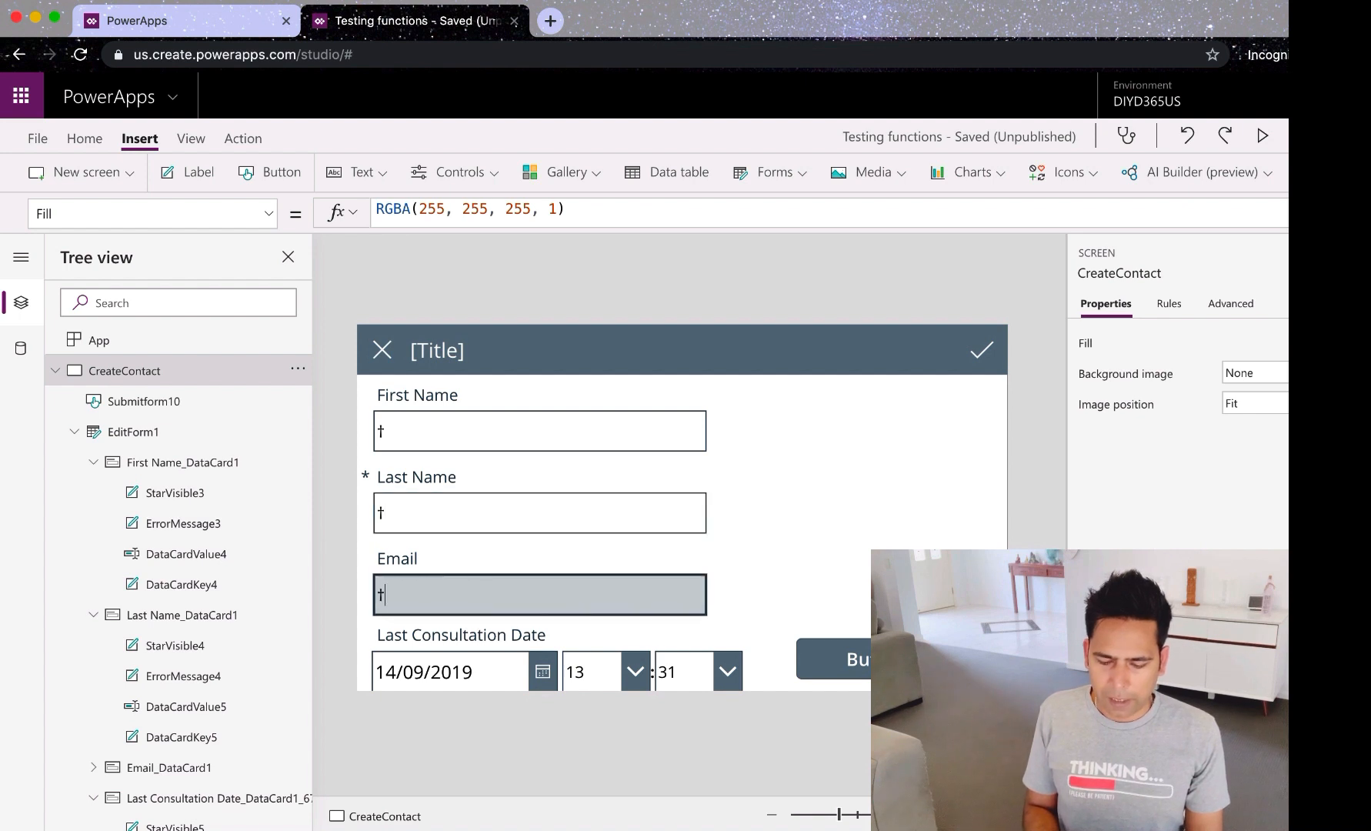
Step: Test the form's cancel icon, dismiss the save-error warning, and inspect the cancel icon's formula
{"action": "left_click", "coordinate": [382, 356], "text": "alt"}
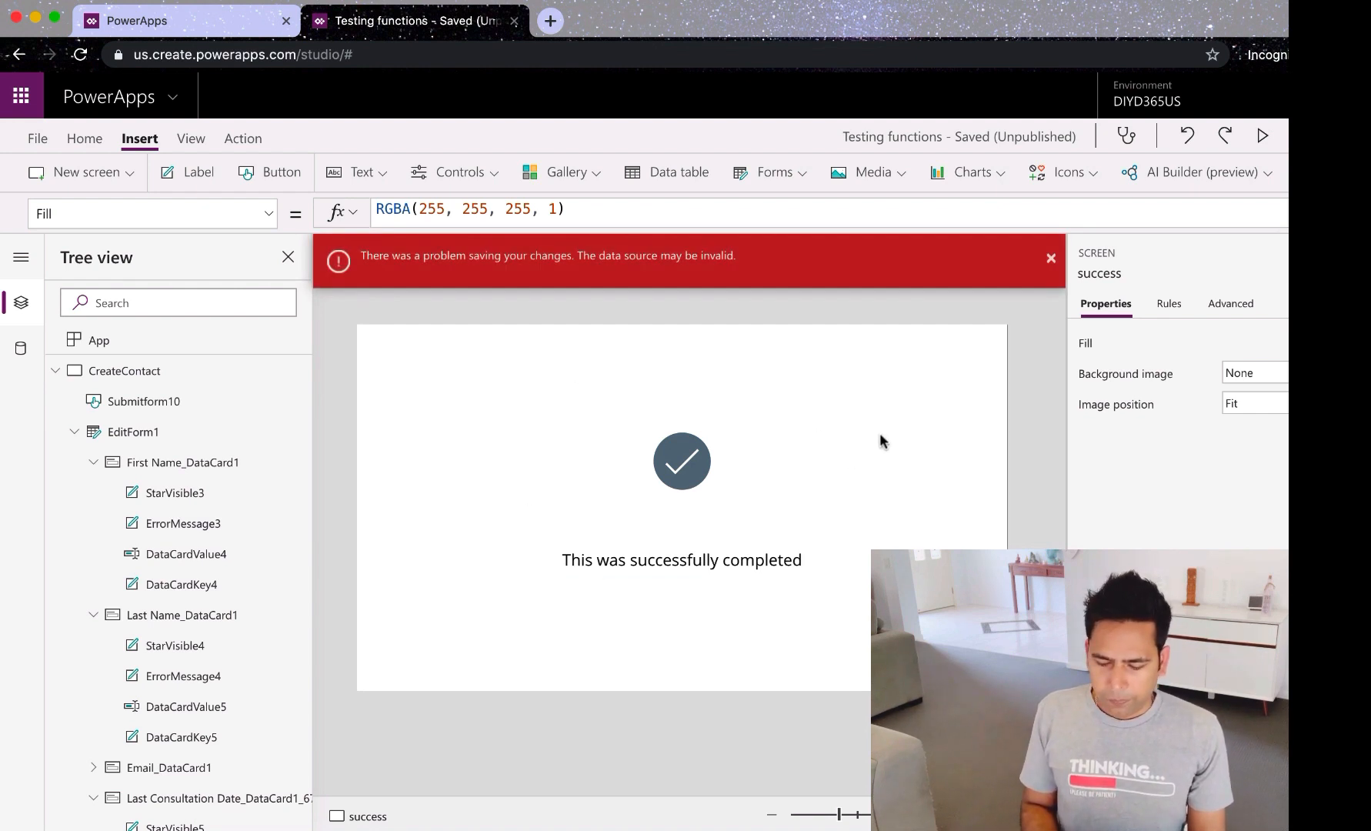
{"action": "left_click", "coordinate": [1052, 260]}
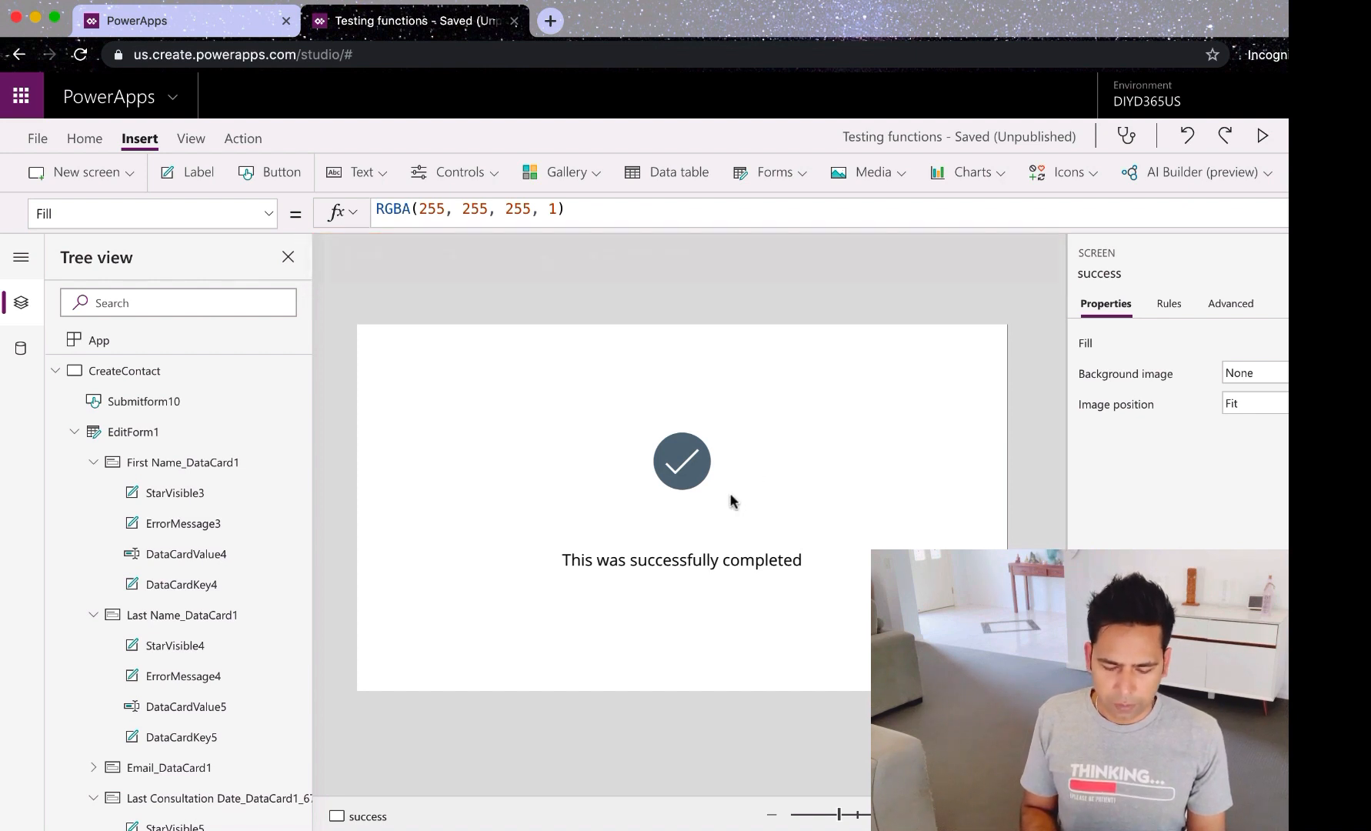
{"action": "left_click", "coordinate": [135, 432]}
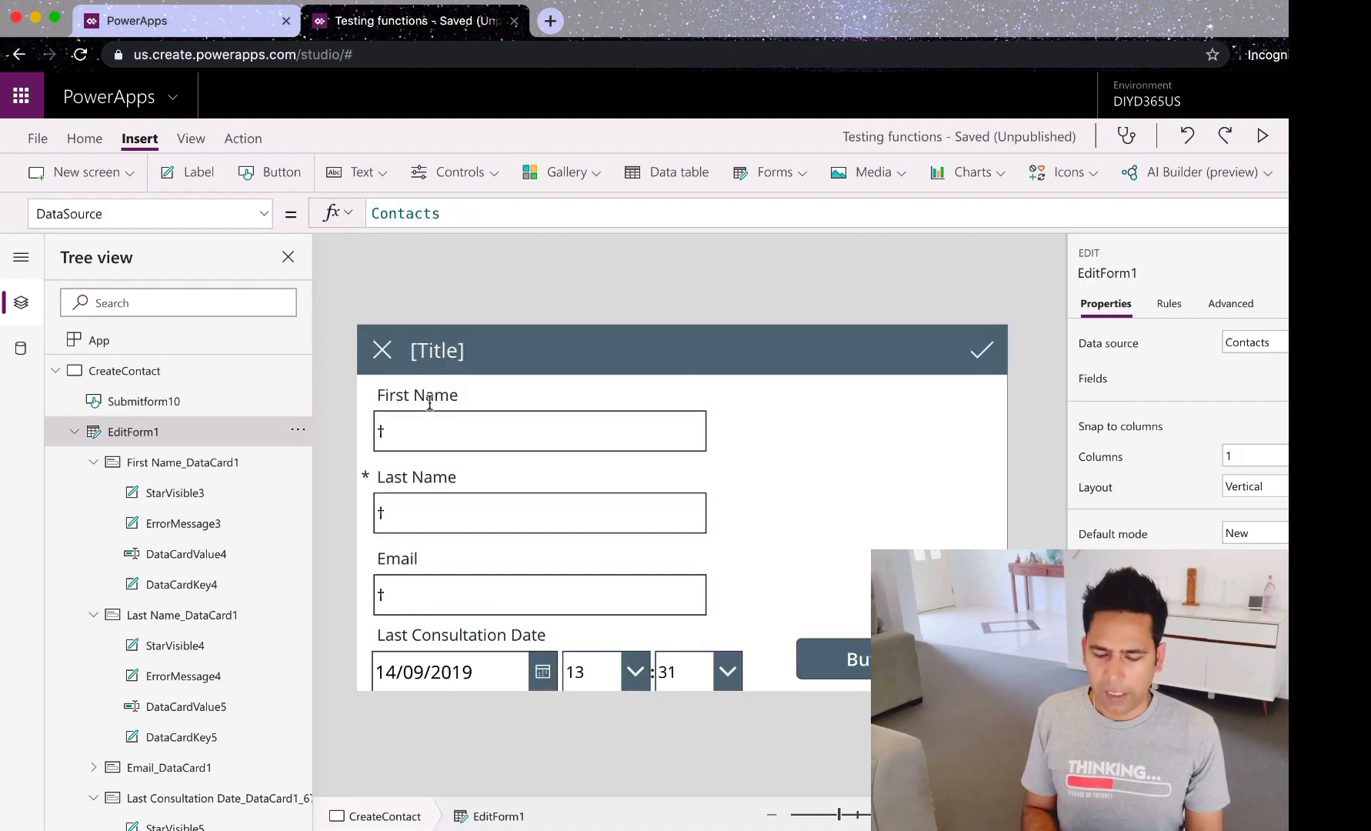
{"action": "left_click", "coordinate": [385, 353]}
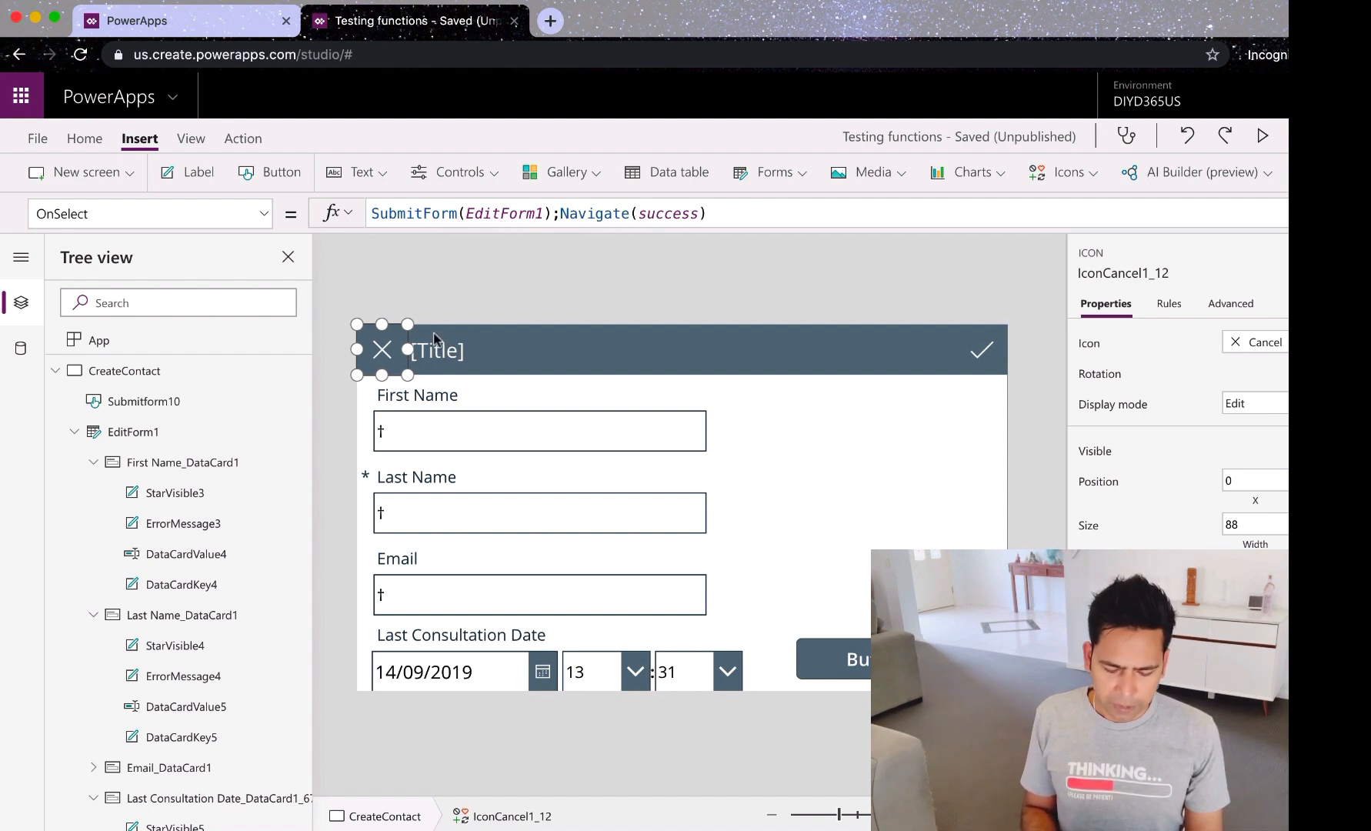
{"action": "scroll", "coordinate": [184, 608], "scroll_direction": "down", "scroll_amount": 5}
{"action": "scroll", "coordinate": [184, 608], "scroll_direction": "down", "scroll_amount": 8}
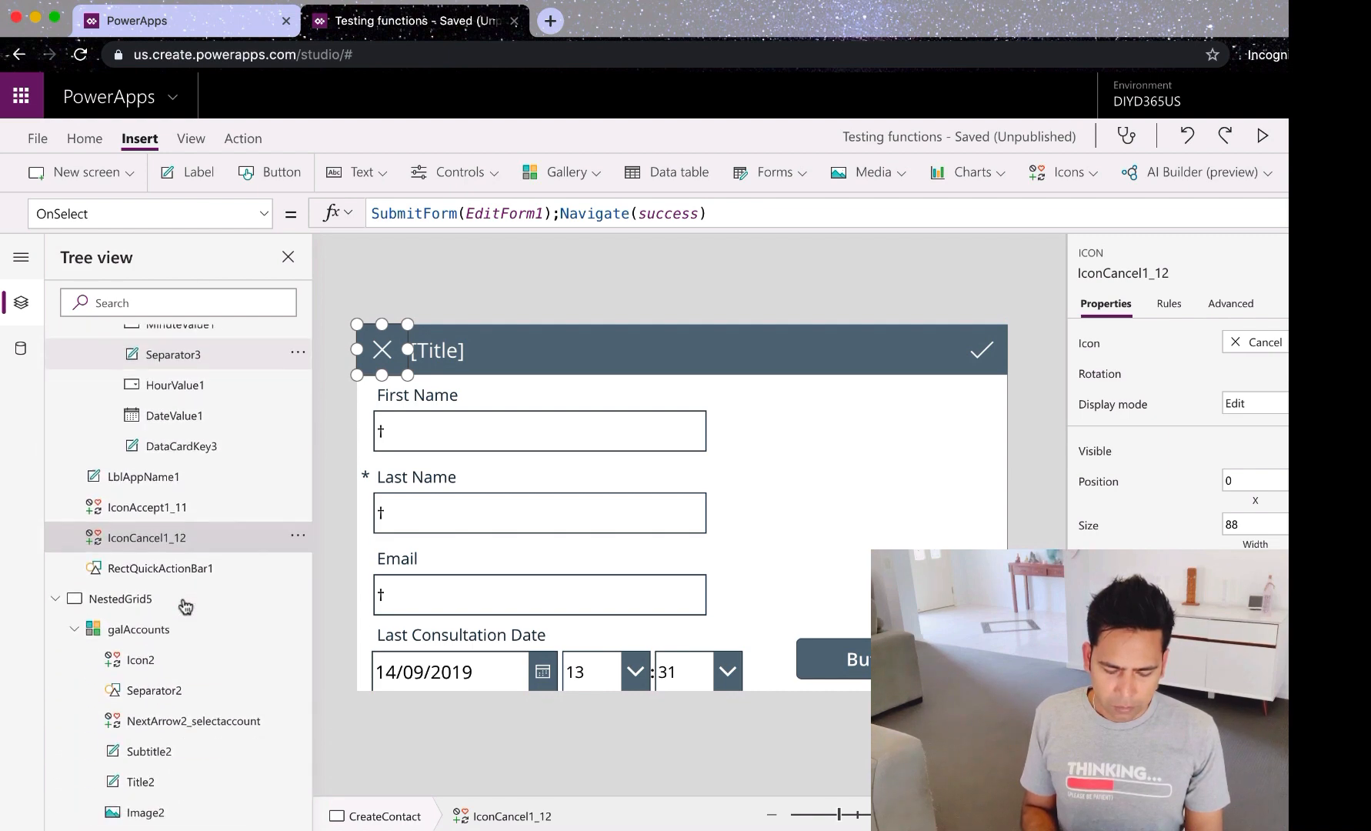
{"action": "scroll", "coordinate": [153, 553], "scroll_direction": "down", "scroll_amount": 10}
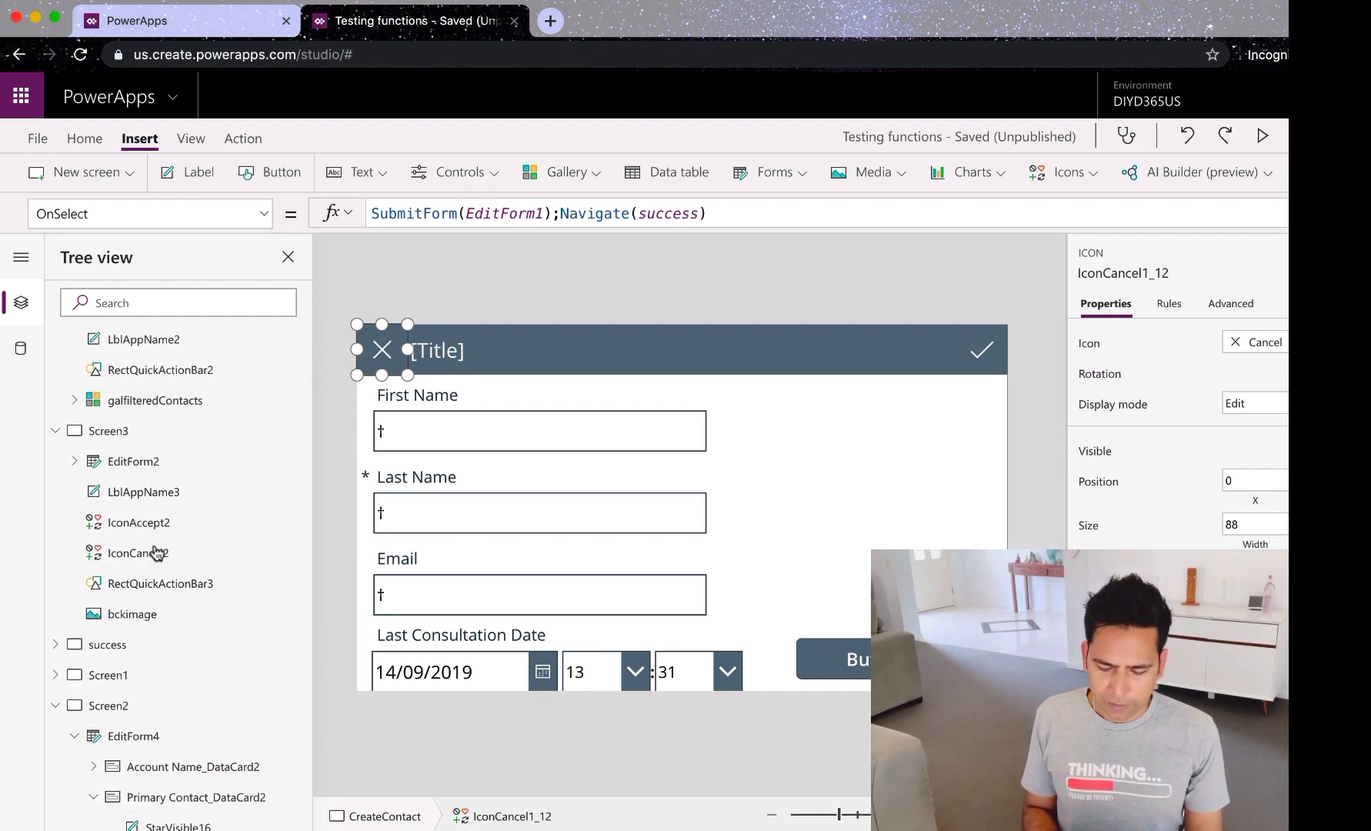
Step: Open the success screen and browse the new screen templates, then switch to the tutorial slides
{"action": "left_click", "coordinate": [114, 627]}
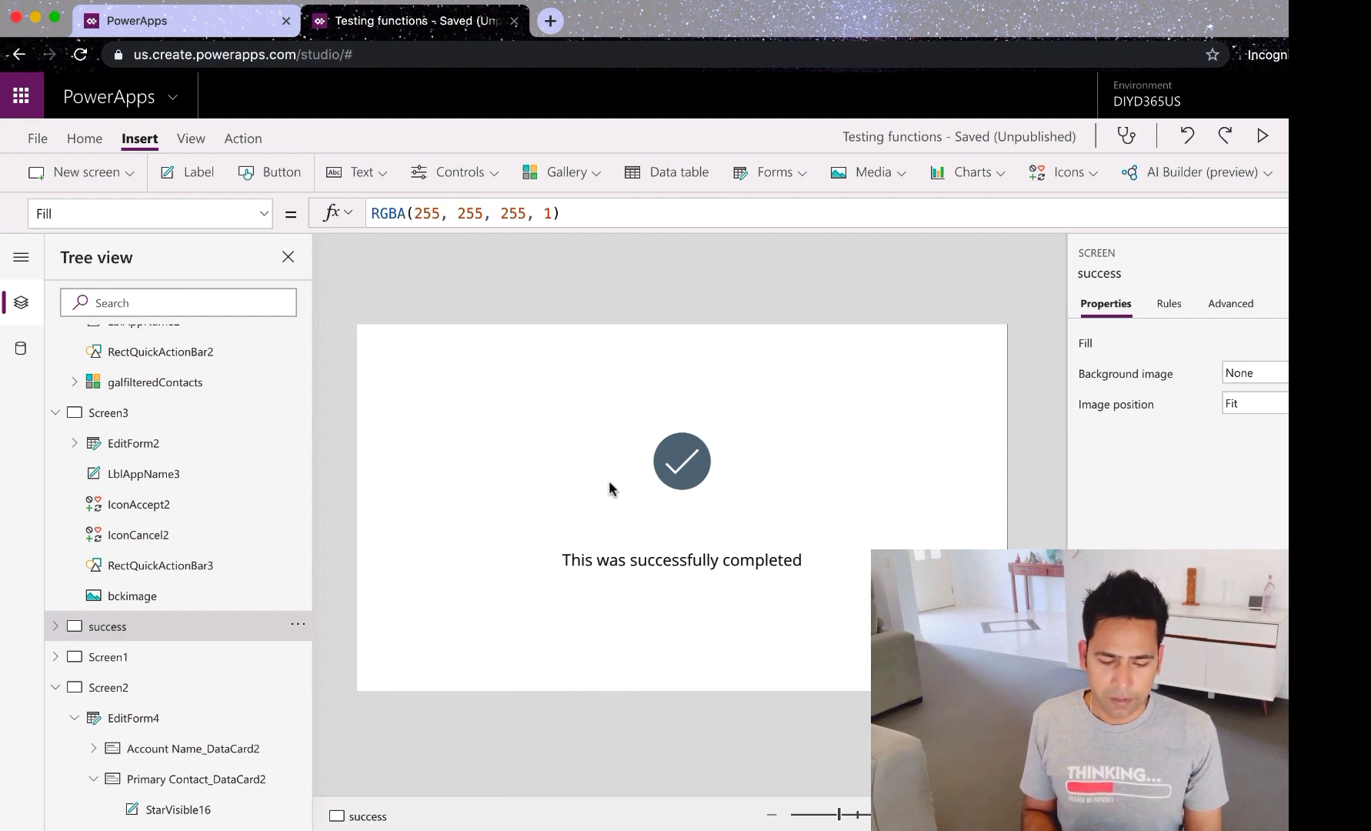
{"action": "left_click", "coordinate": [124, 174]}
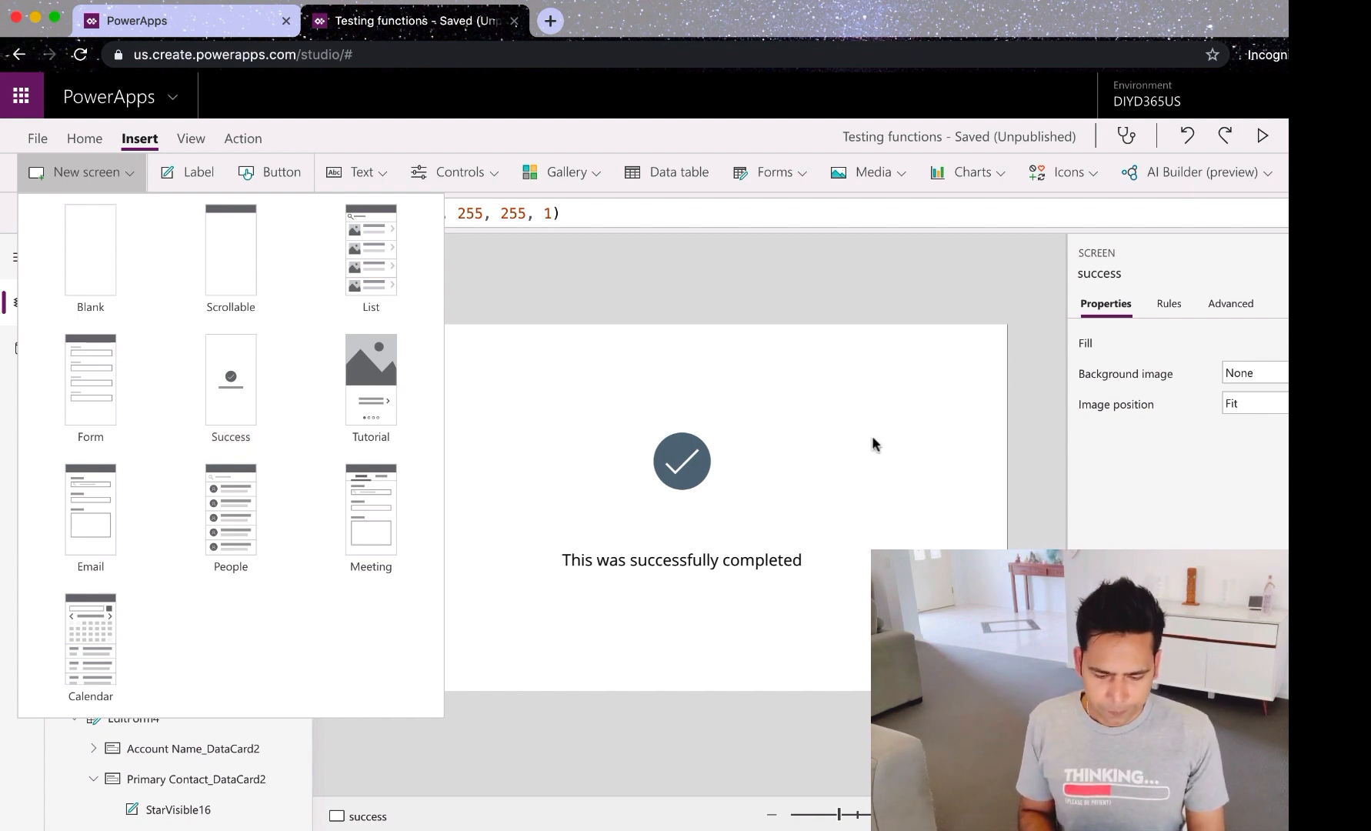
{"action": "left_click", "coordinate": [853, 440]}
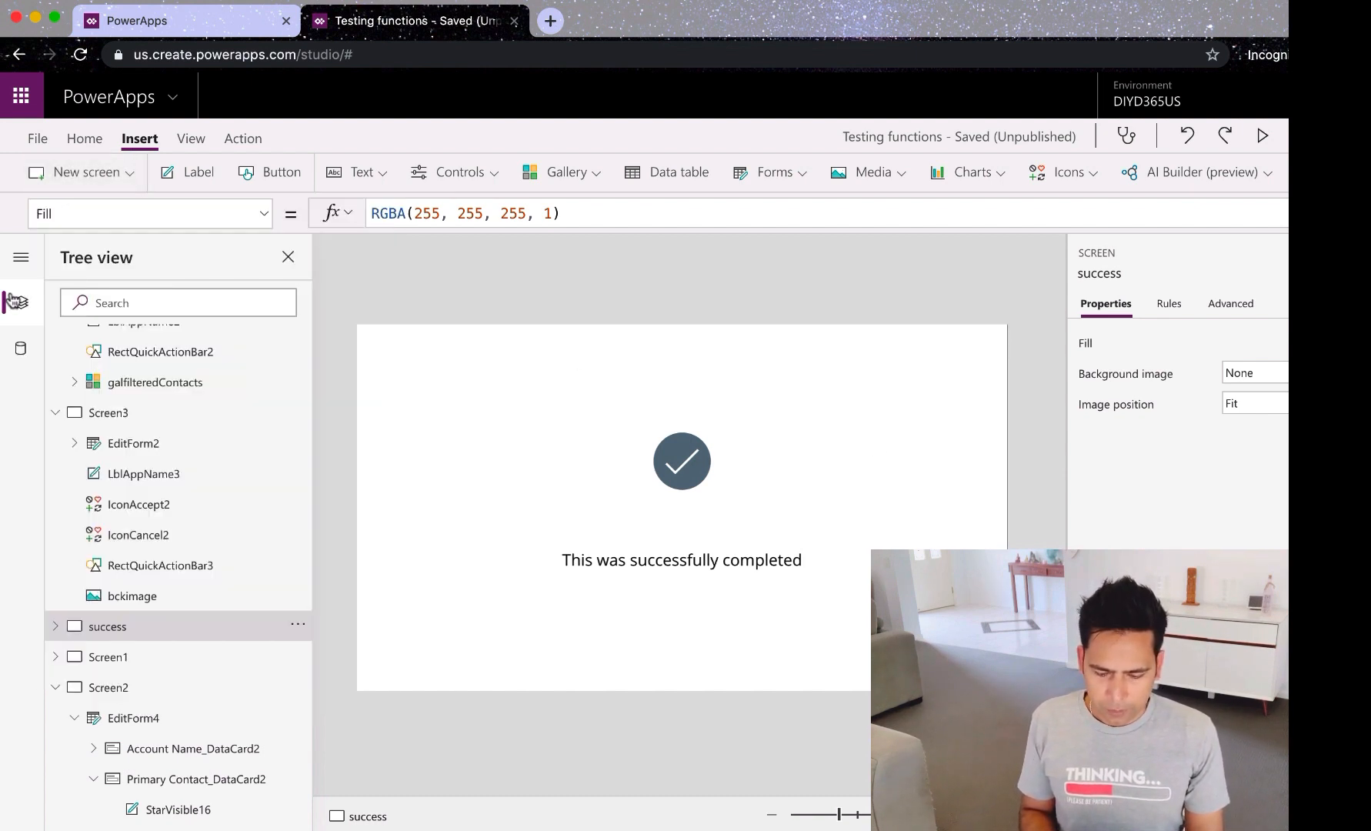
{"action": "key", "text": "super+Tab"}
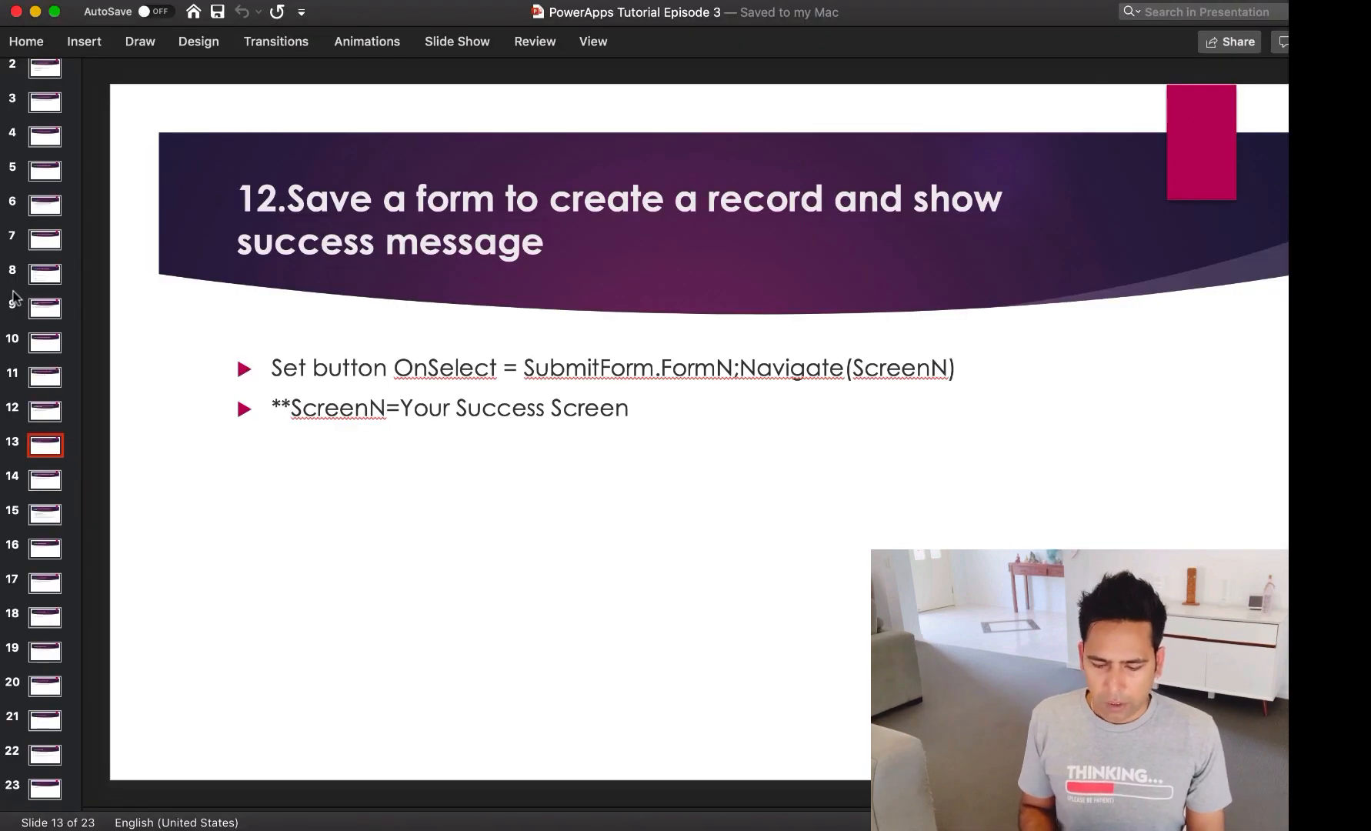
Step: Advance to slide 14 on storing camera photos, then switch back to the PowerApps studio
{"action": "key", "text": "Down"}
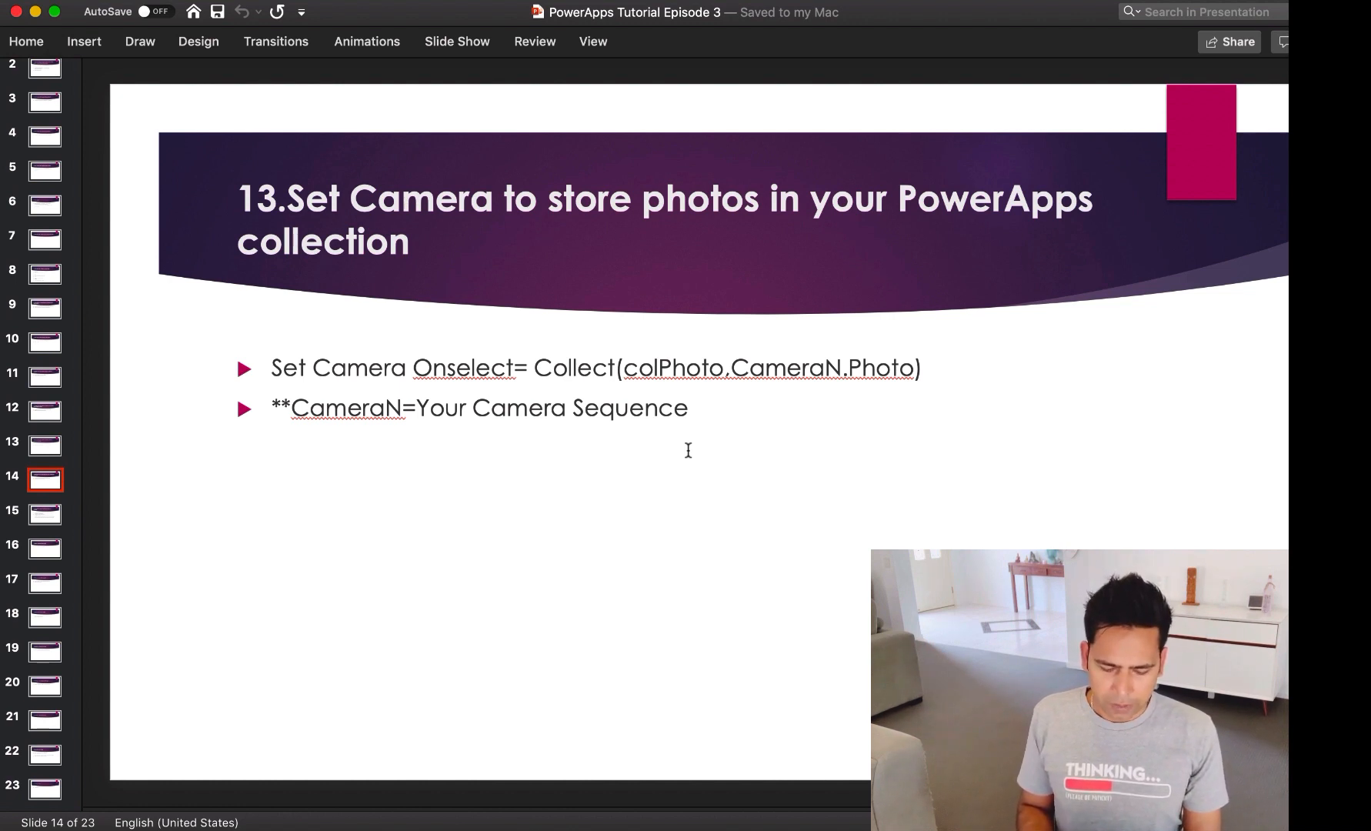
{"action": "key", "text": "super+Tab"}
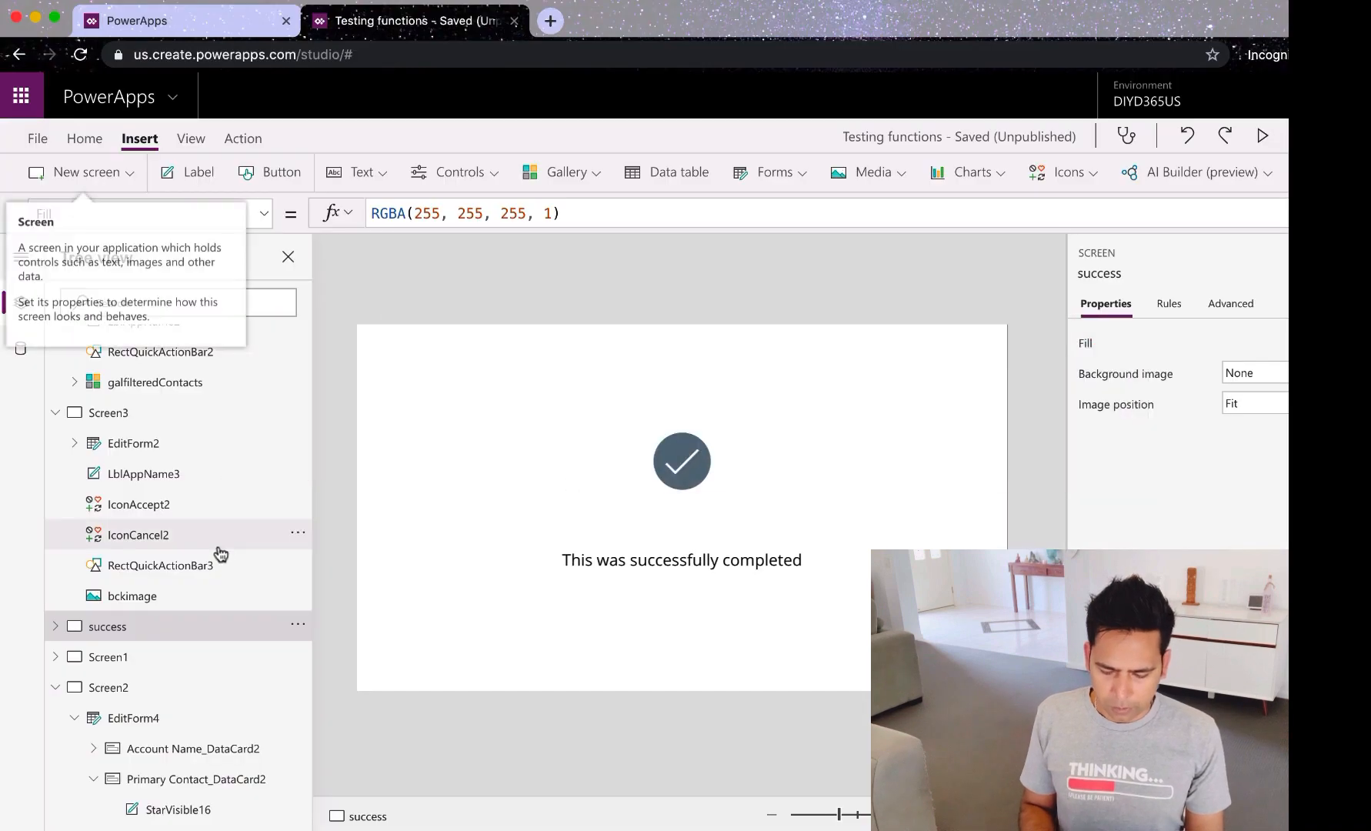
Step: Switch between Screen1 and the success screen on the canvas, then open the Insert Media controls list
{"action": "left_click", "coordinate": [150, 663]}
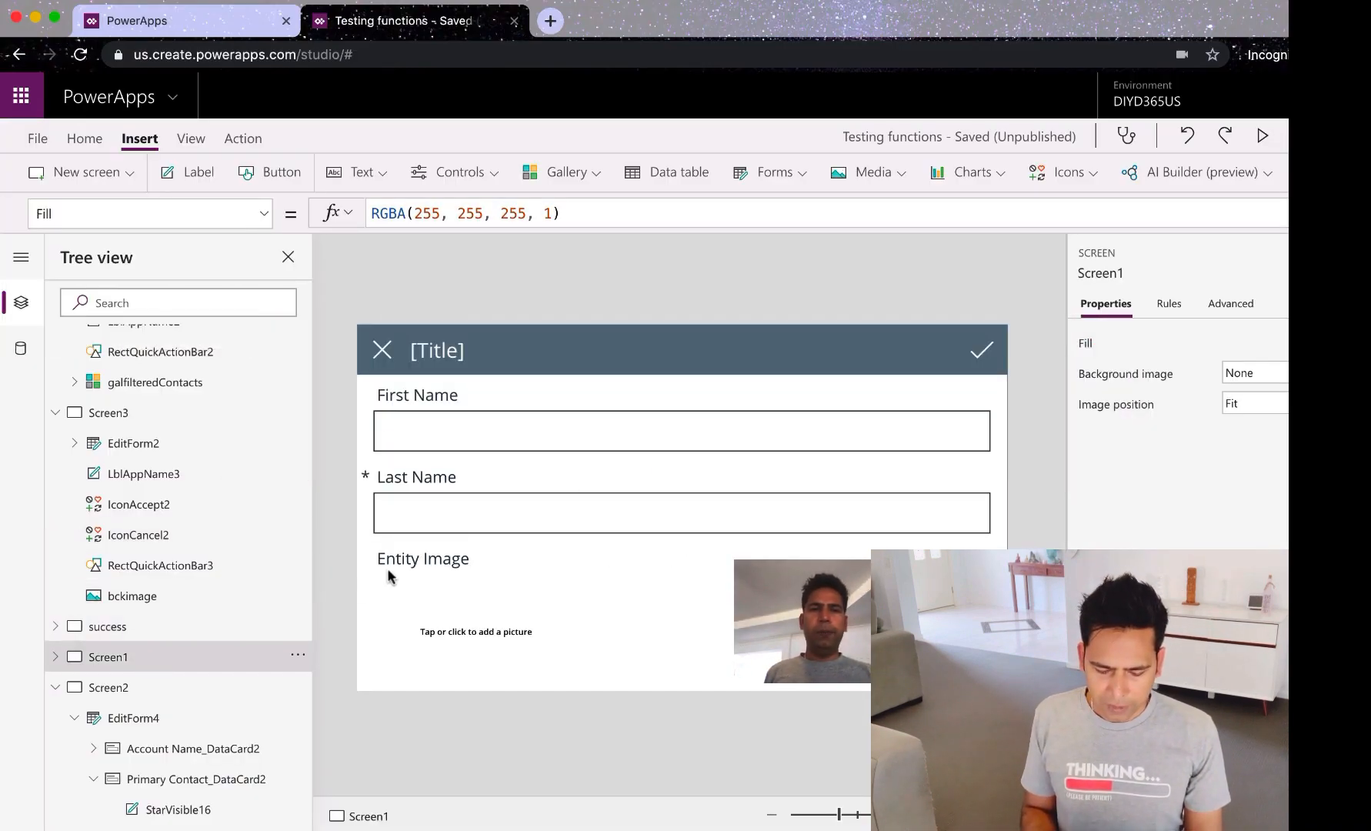
{"action": "left_click", "coordinate": [131, 630]}
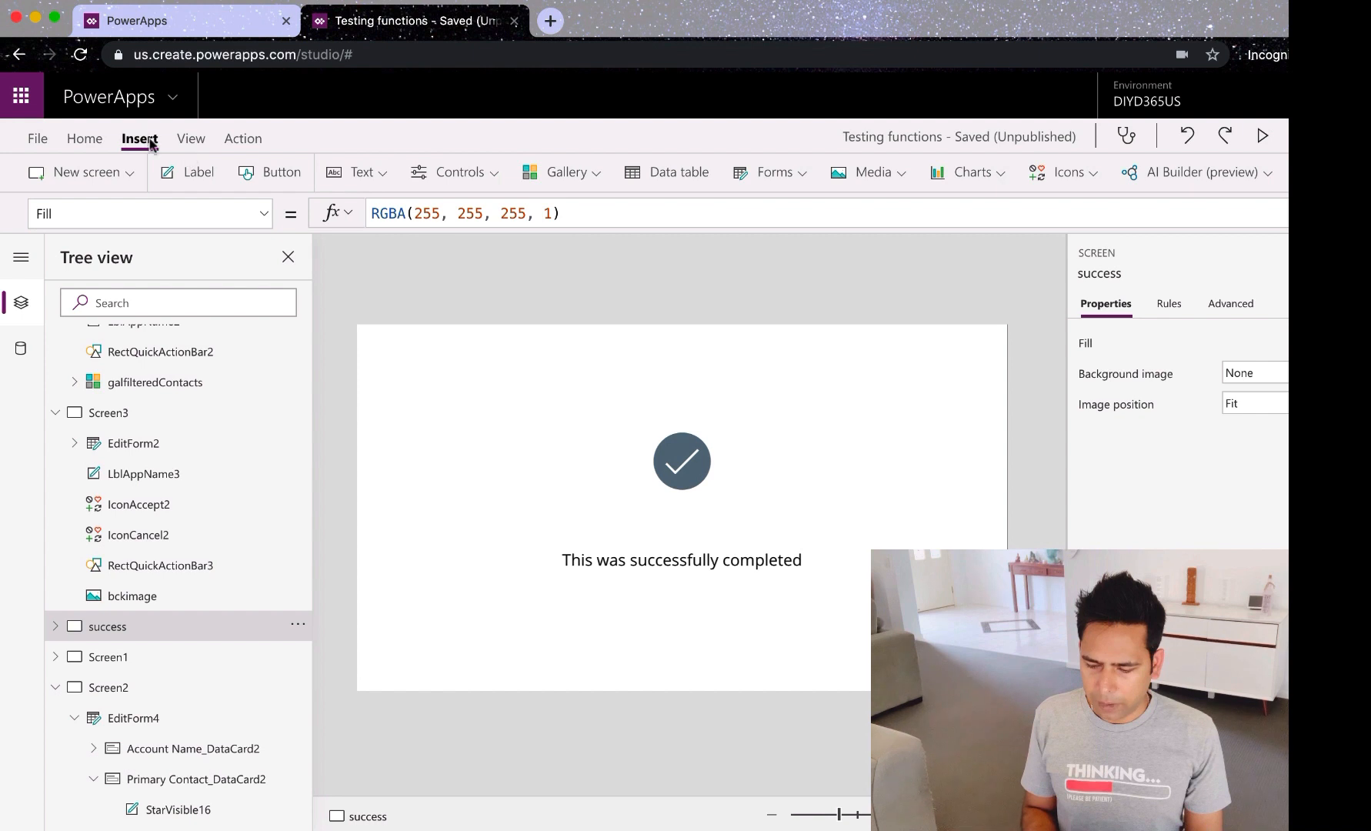
{"action": "left_click", "coordinate": [907, 173]}
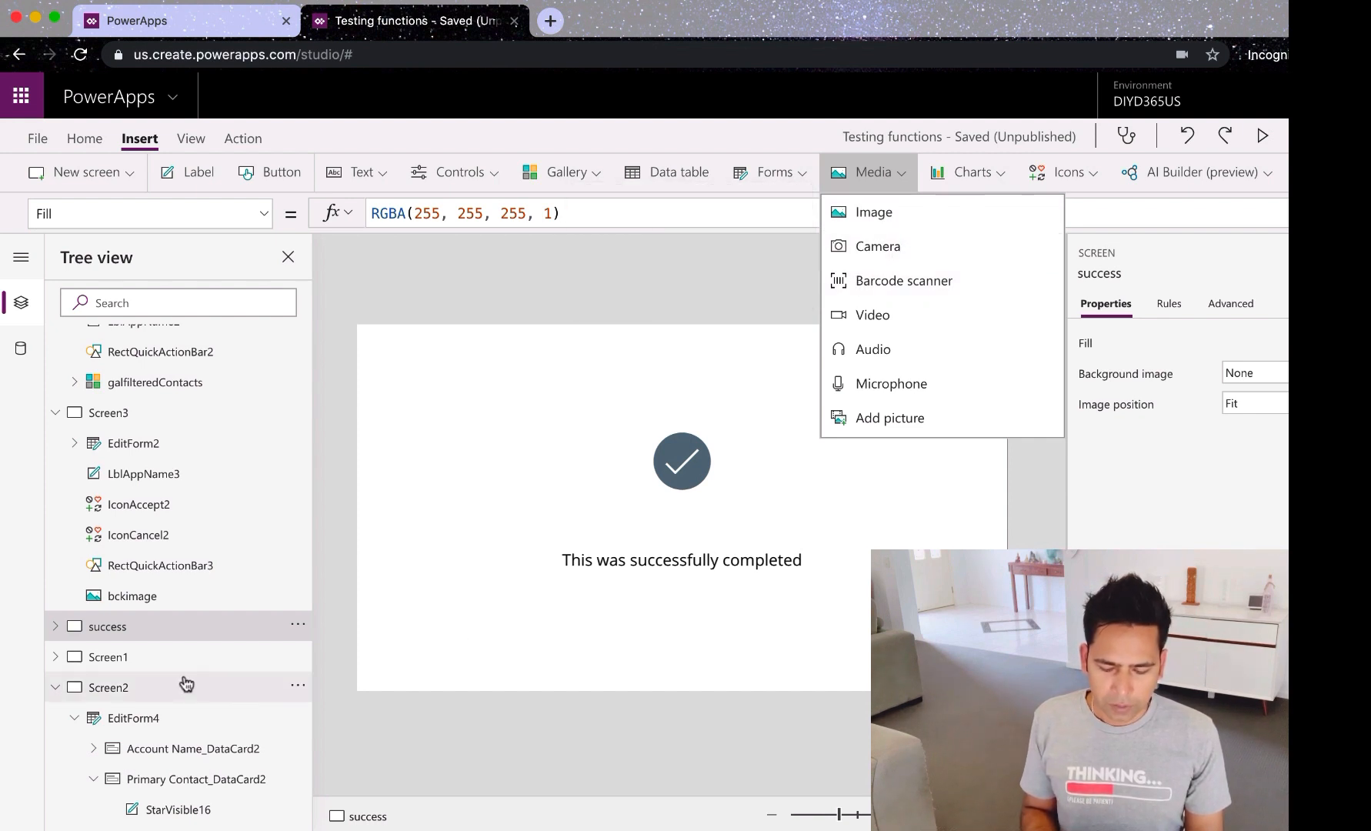
Step: Place a camera beside Entity Image on Screen1 and set its OnSelect to Collect(colPhoto, Camera1.Photo)
{"action": "left_click", "coordinate": [130, 659]}
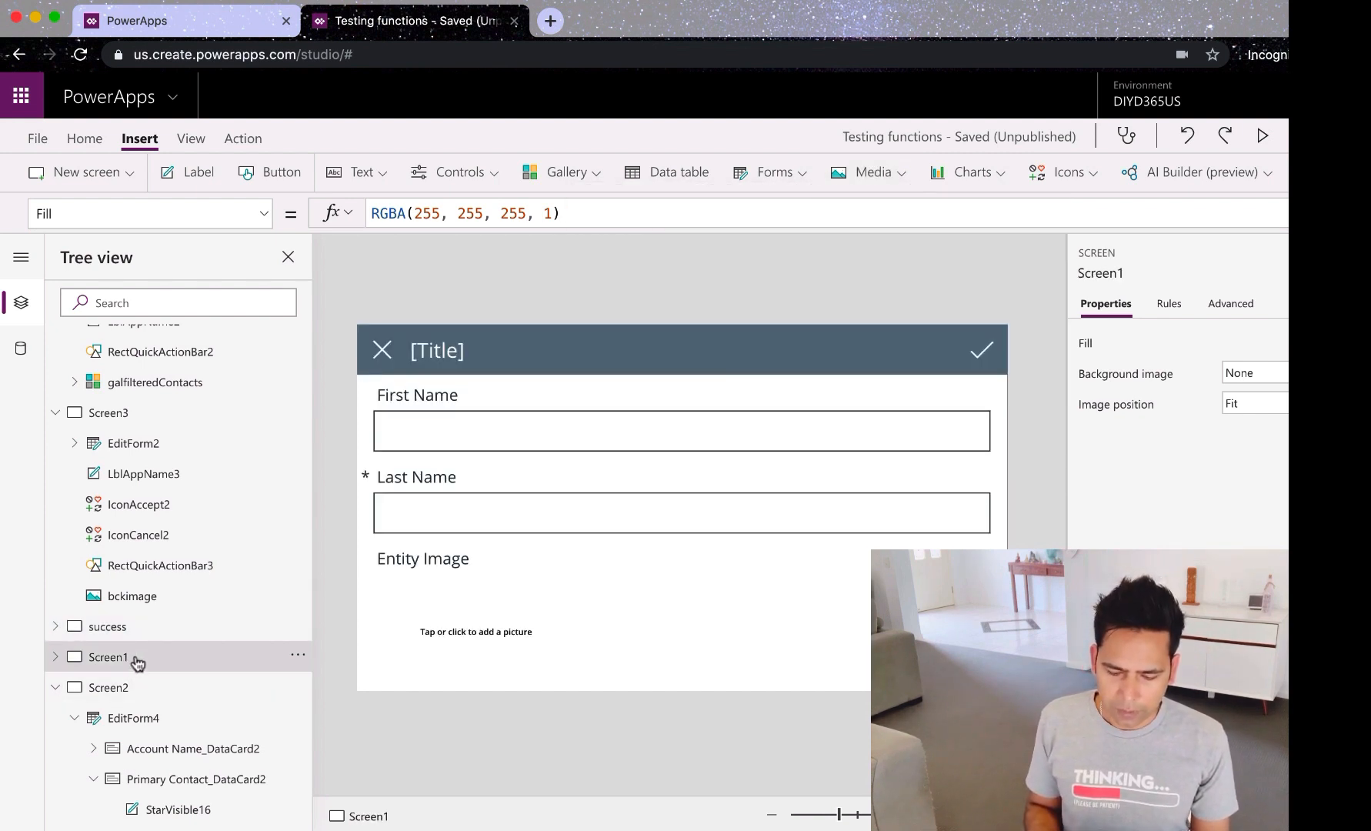
{"action": "left_click_drag", "start_coordinate": [810, 734], "coordinate": [805, 643]}
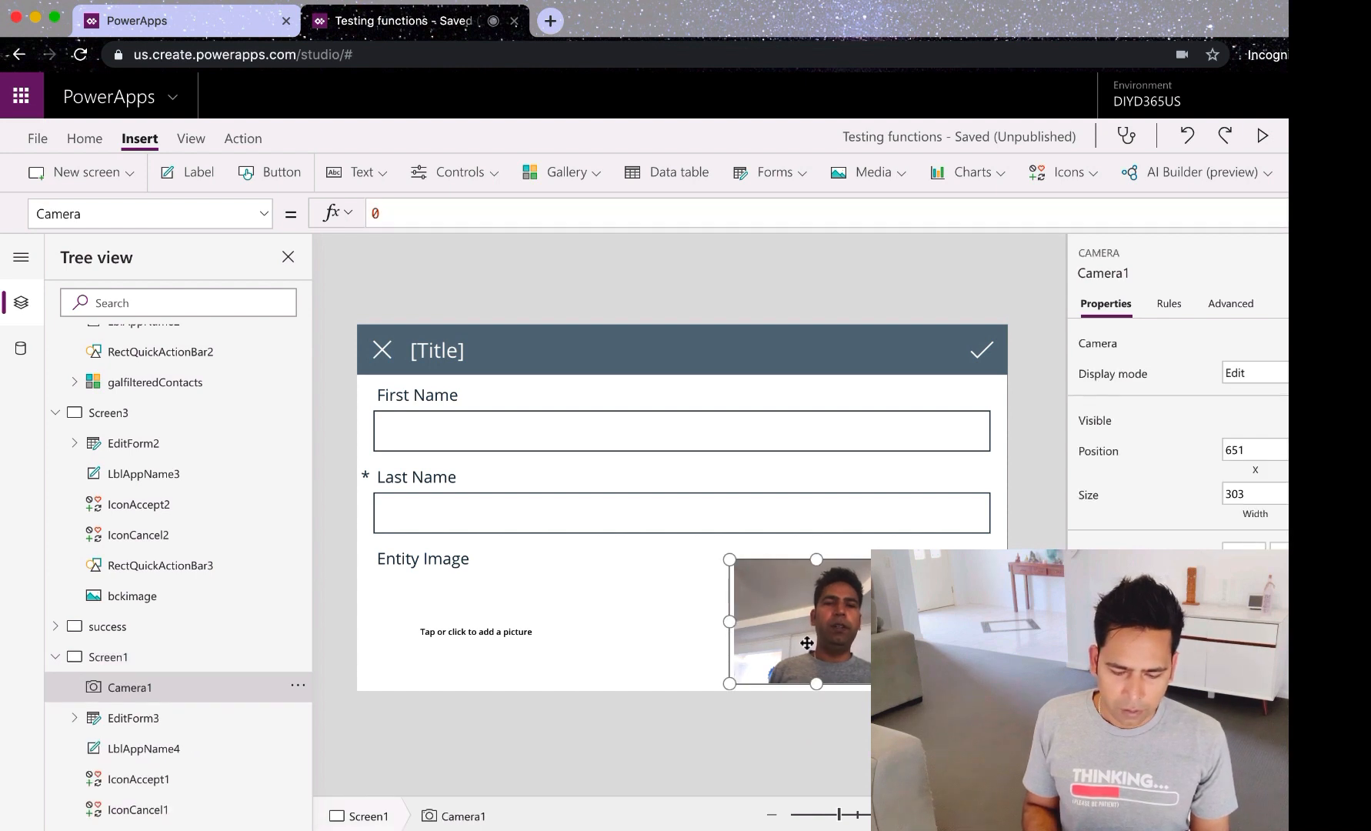
{"action": "left_click", "coordinate": [262, 223]}
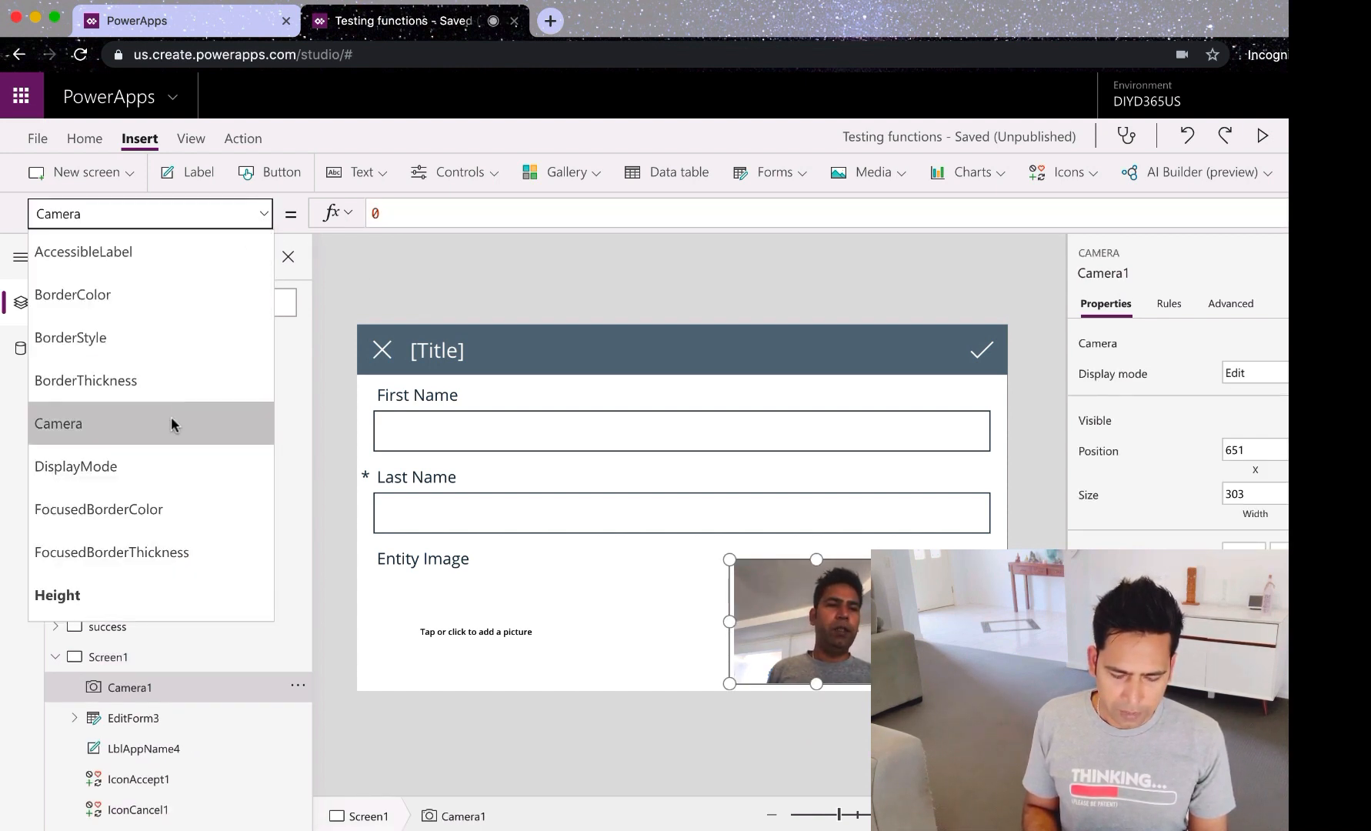
{"action": "scroll", "coordinate": [171, 418], "scroll_direction": "down", "scroll_amount": 1}
{"action": "scroll", "coordinate": [171, 417], "scroll_direction": "down", "scroll_amount": 2}
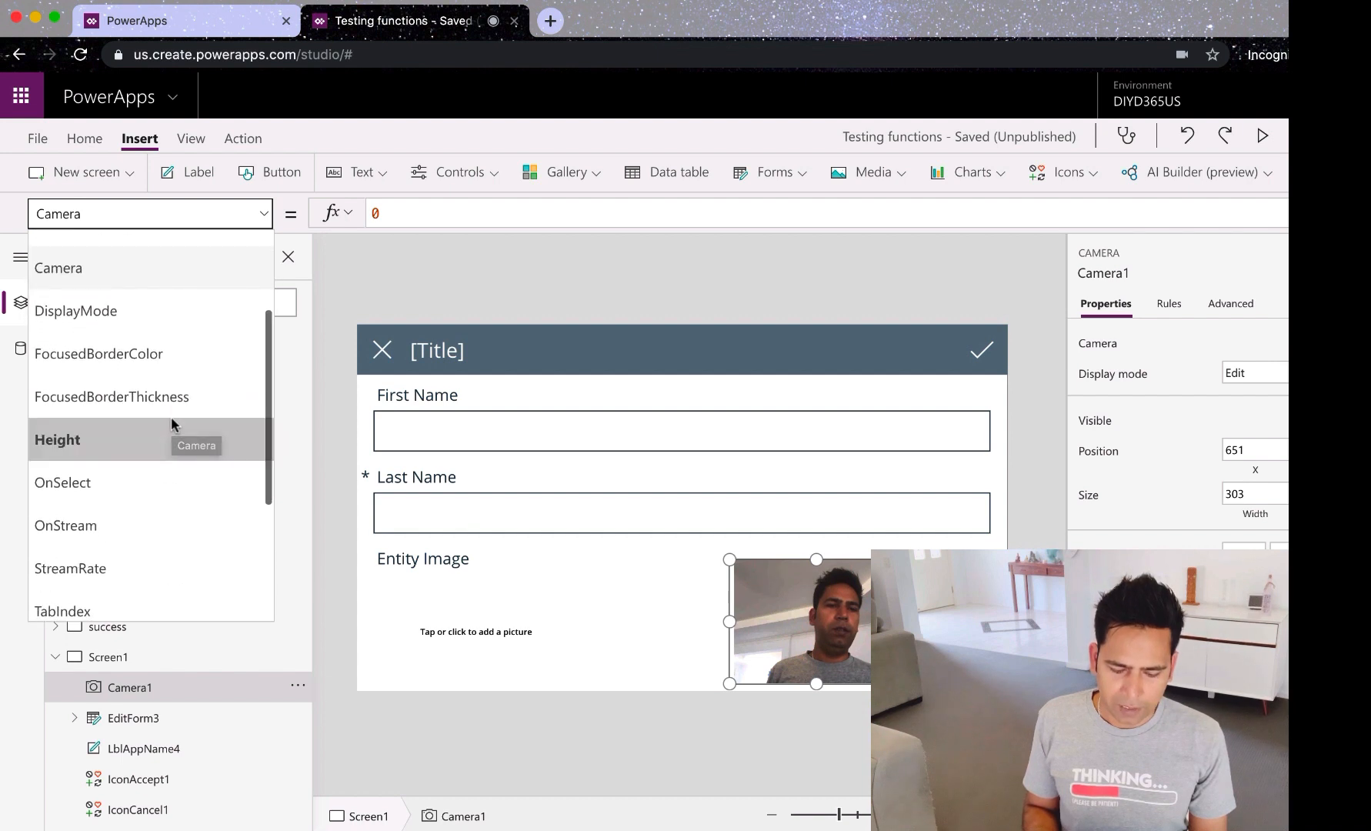
{"action": "left_click", "coordinate": [121, 490]}
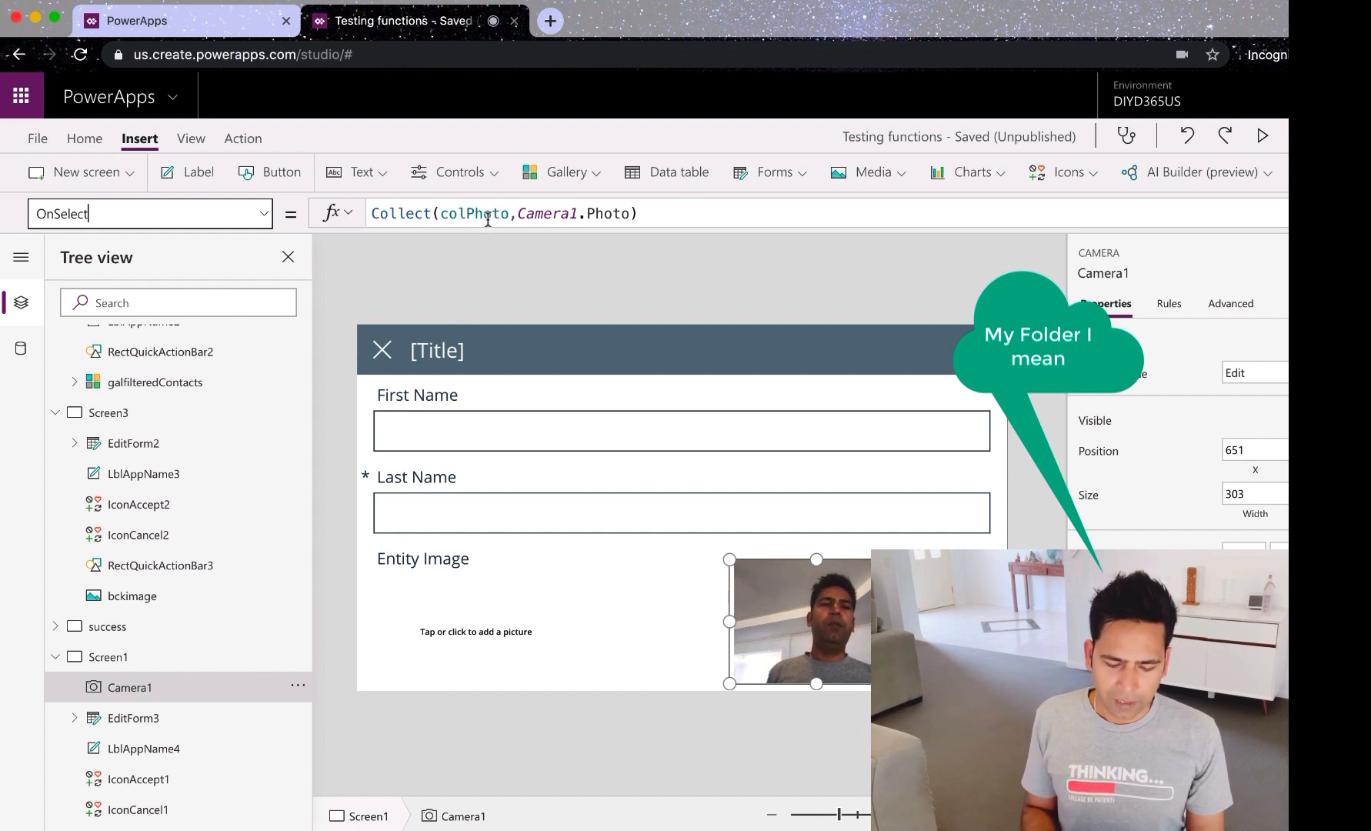
{"action": "left_click", "coordinate": [37, 138]}
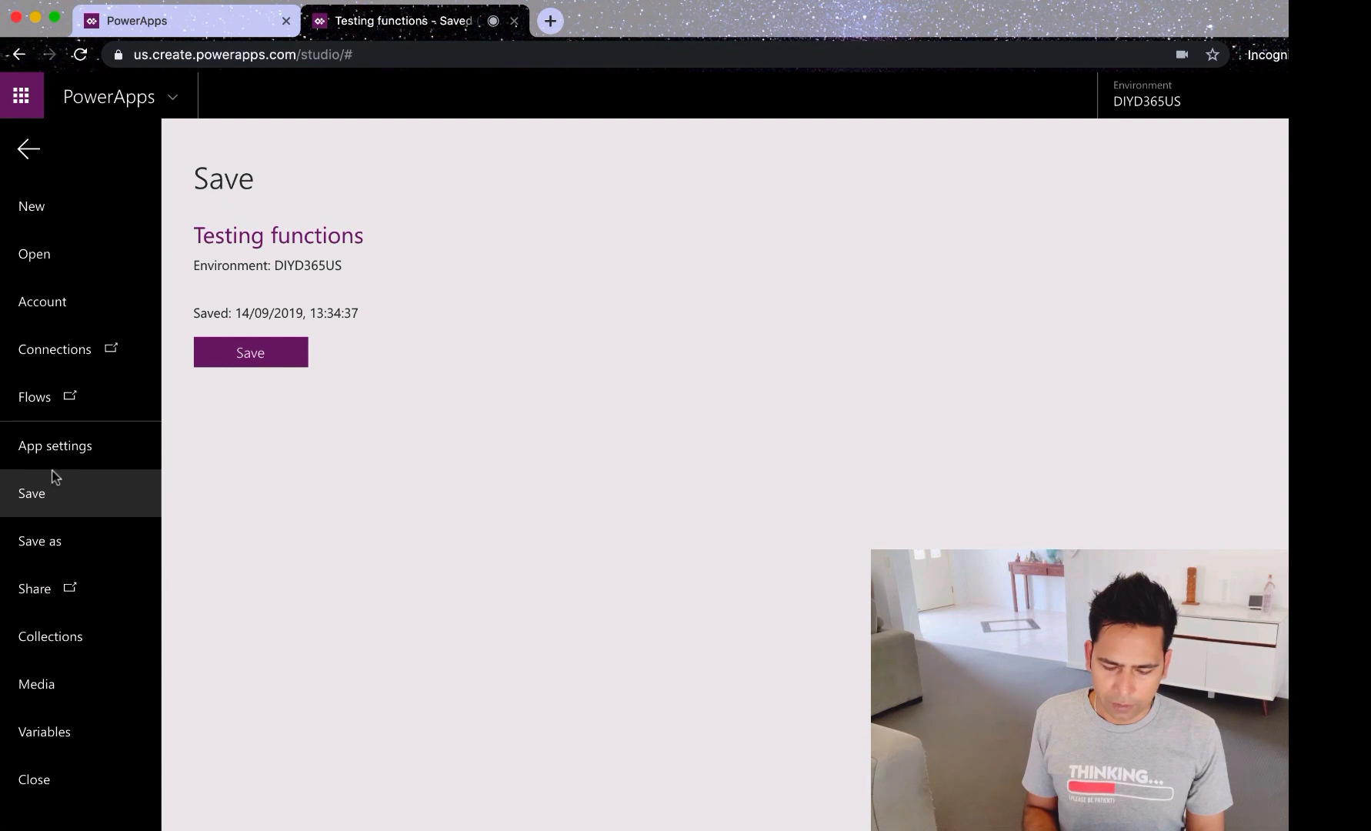
Step: Inspect the Collections page, previewing colPhoto and Collection1, then go back to the editor
{"action": "left_click", "coordinate": [51, 637]}
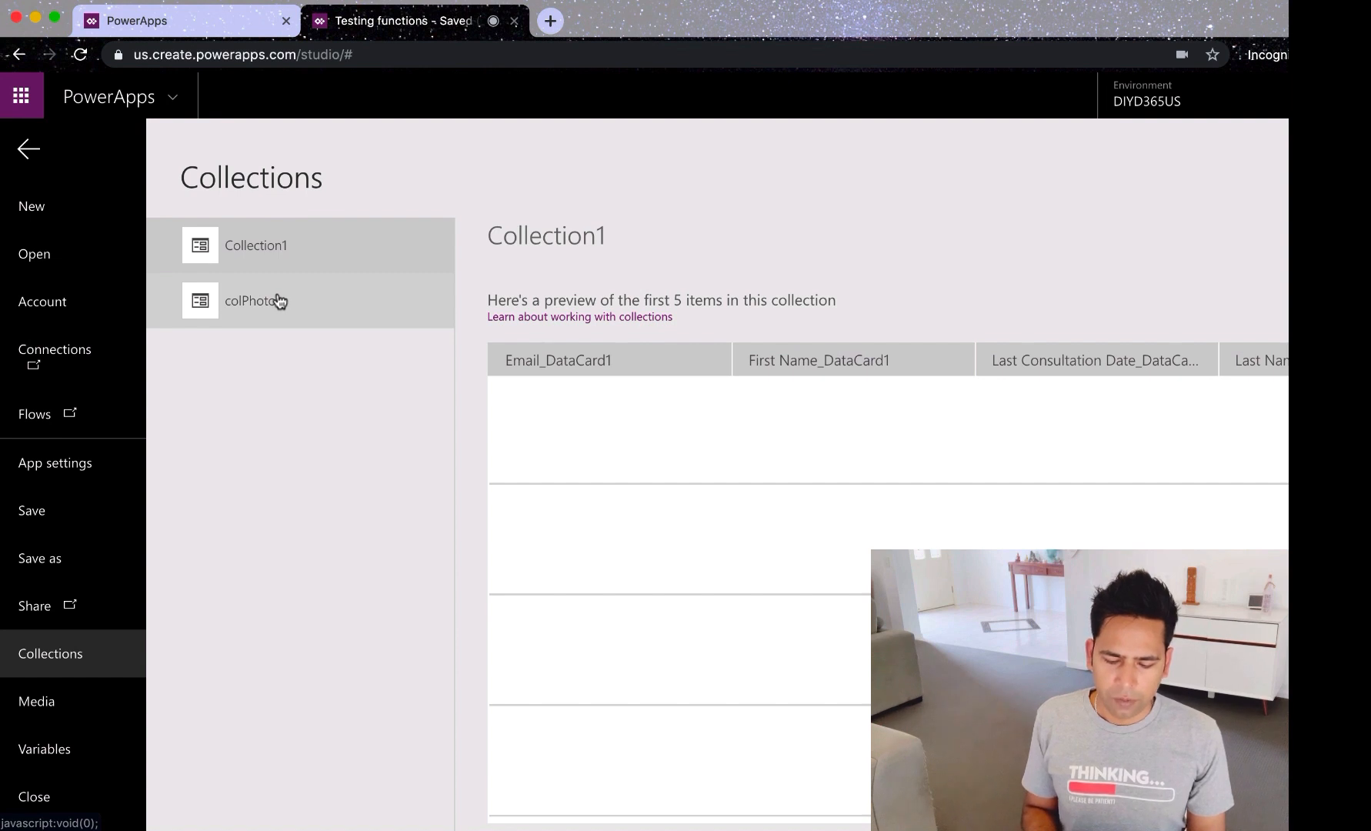
{"action": "left_click", "coordinate": [279, 301]}
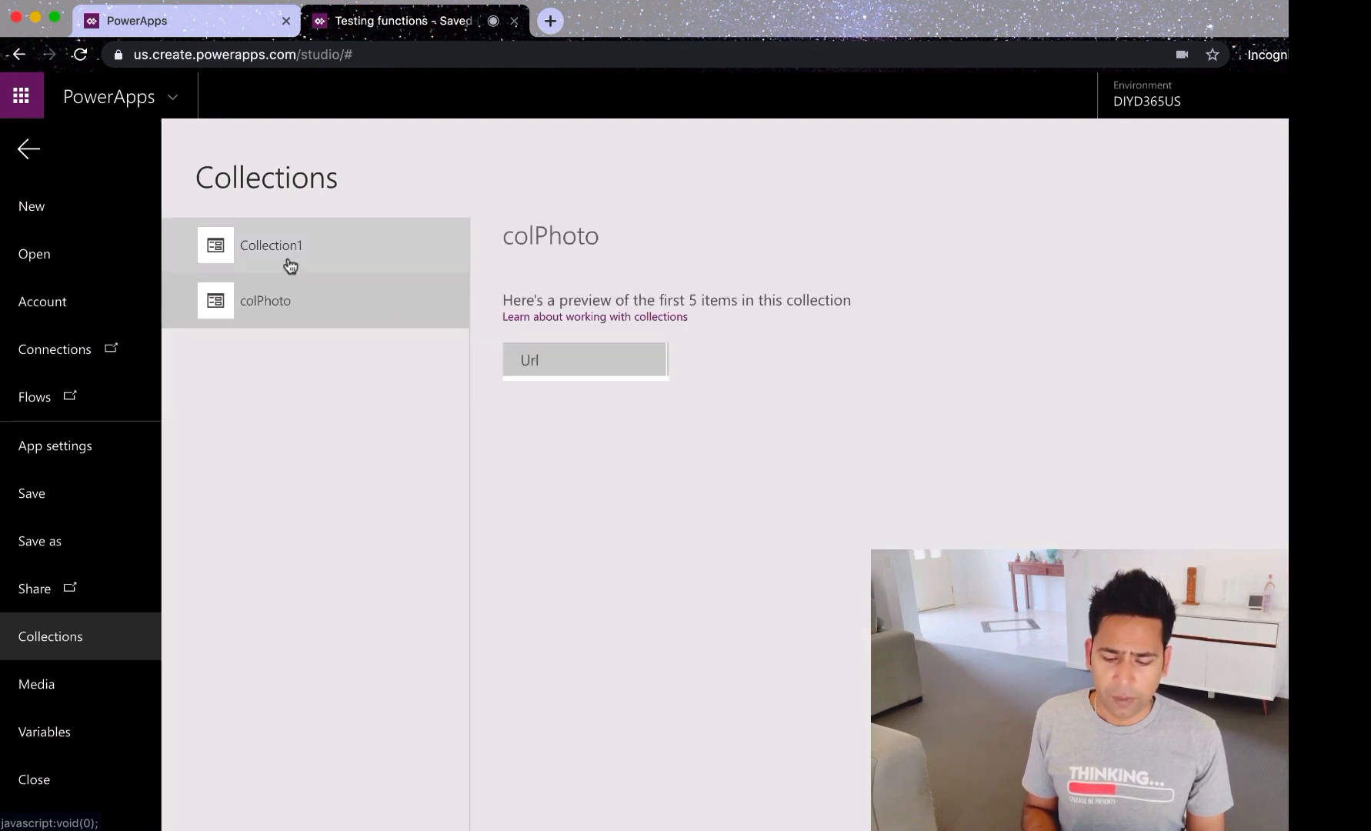
{"action": "left_click", "coordinate": [289, 264]}
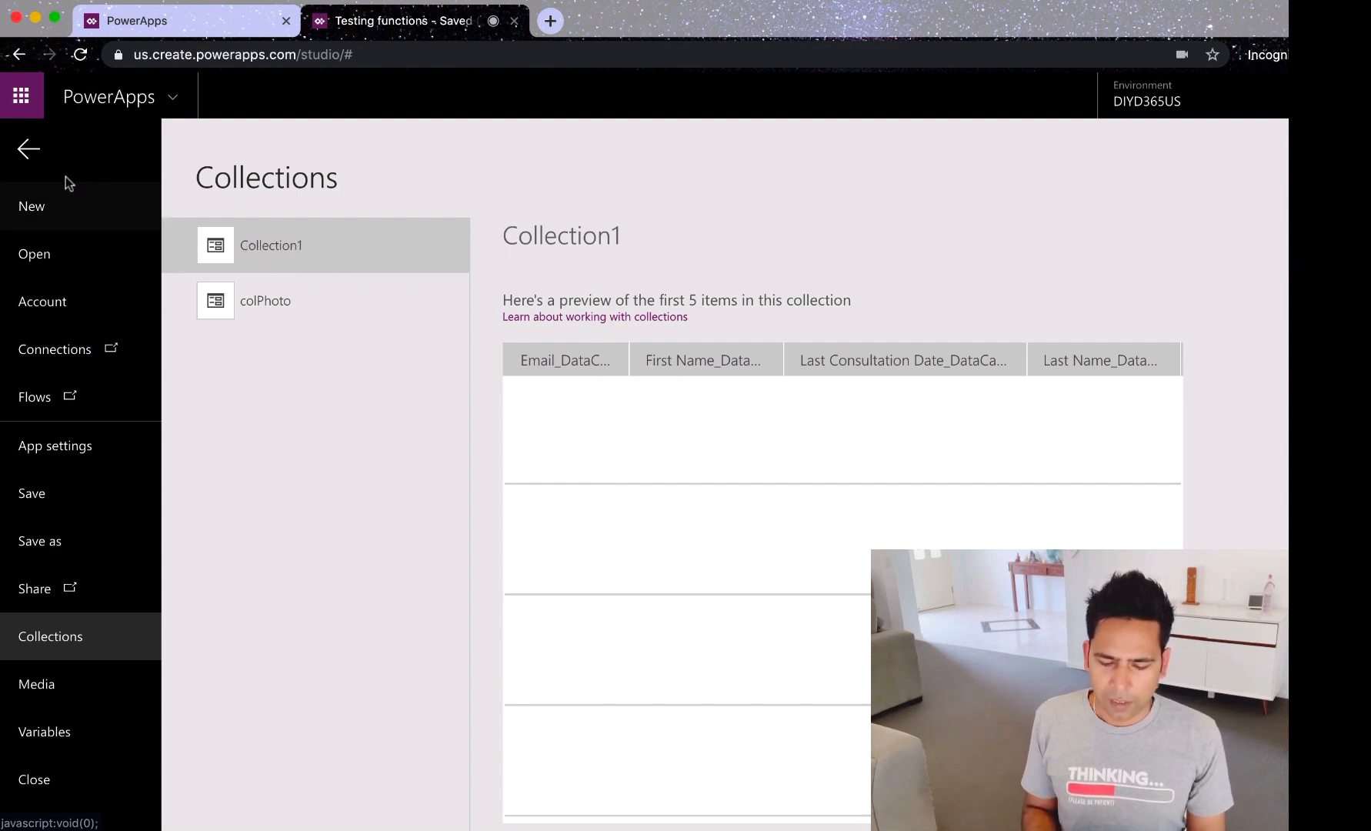
{"action": "left_click", "coordinate": [28, 149]}
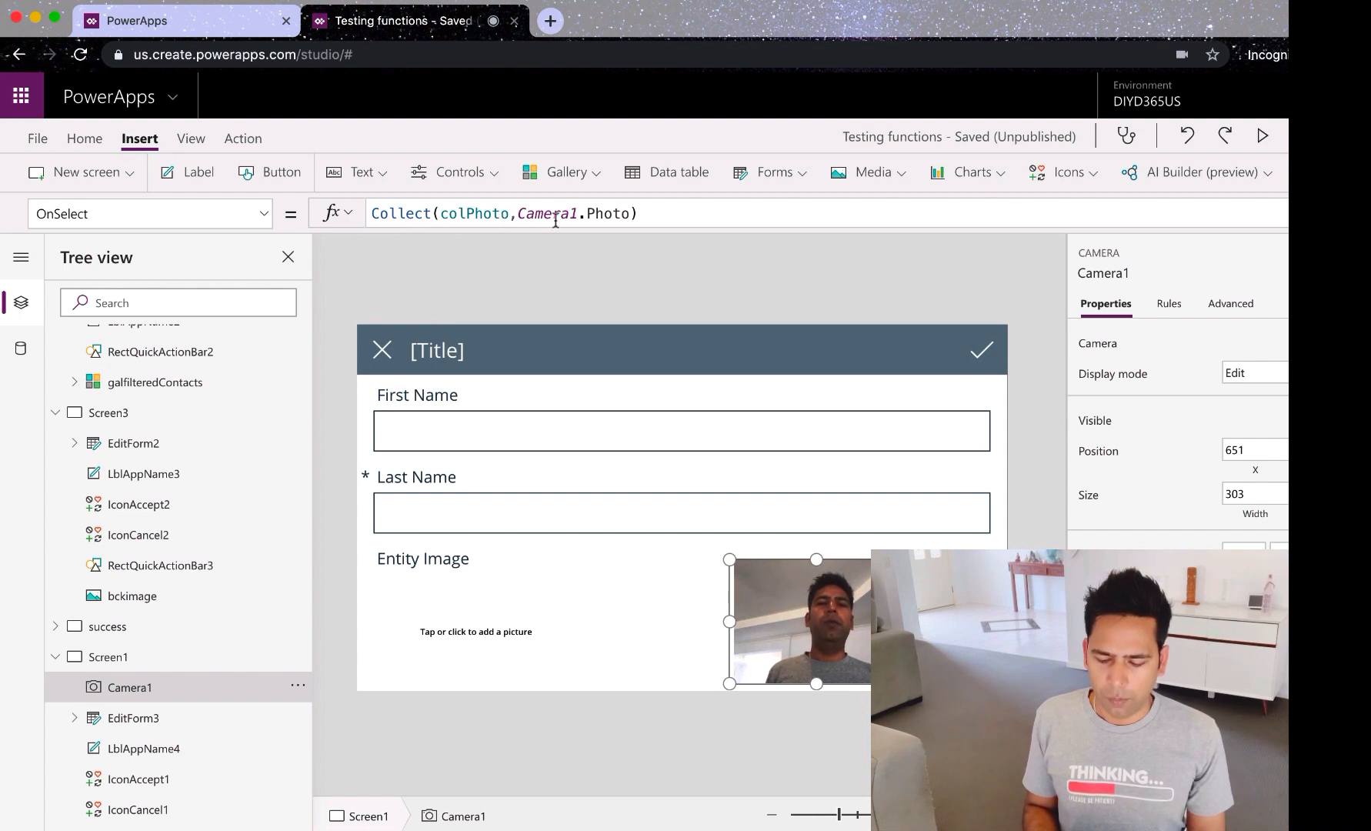
Step: Capture a photo with Camera1 and confirm it appears in the colPhoto collection
{"action": "left_click", "coordinate": [804, 643], "text": "alt"}
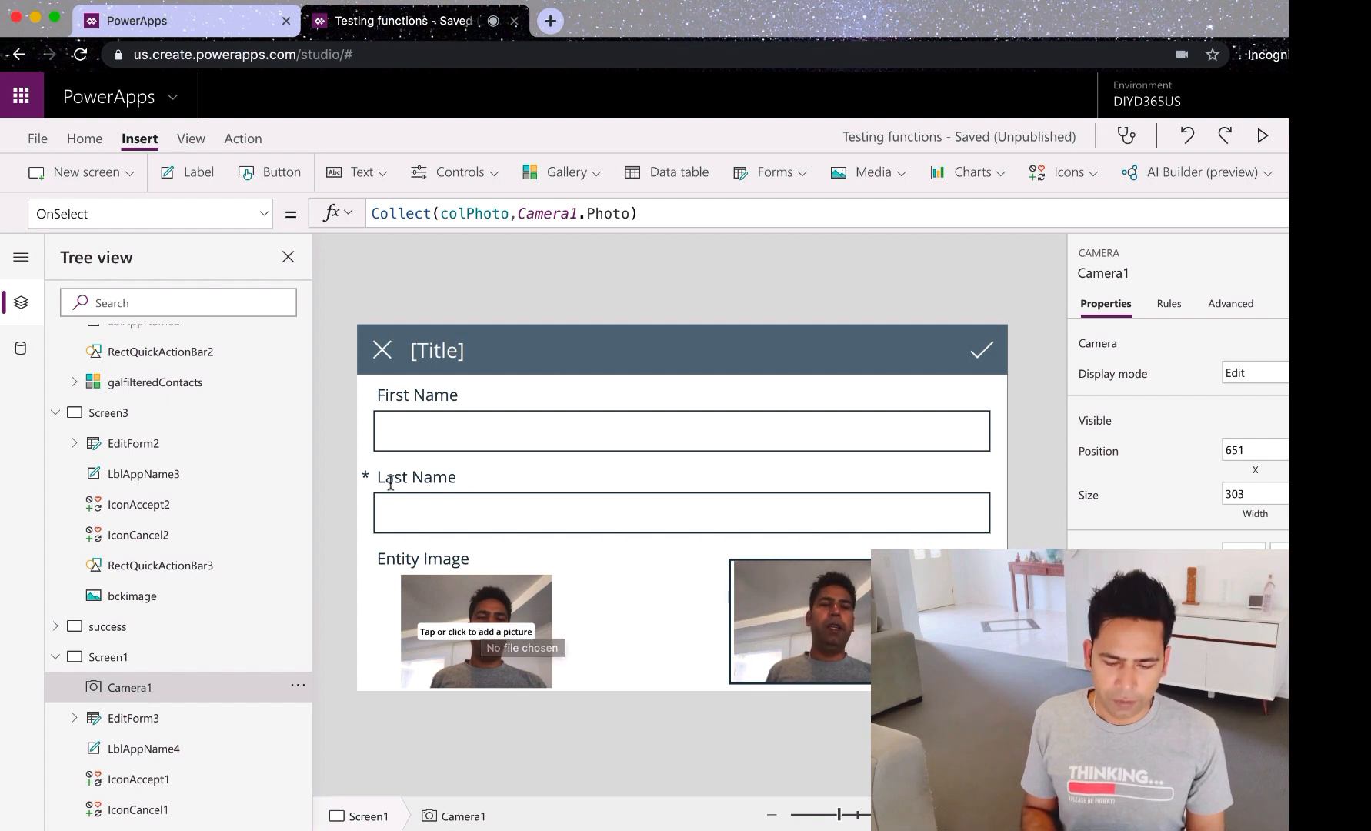
{"action": "left_click", "coordinate": [37, 138]}
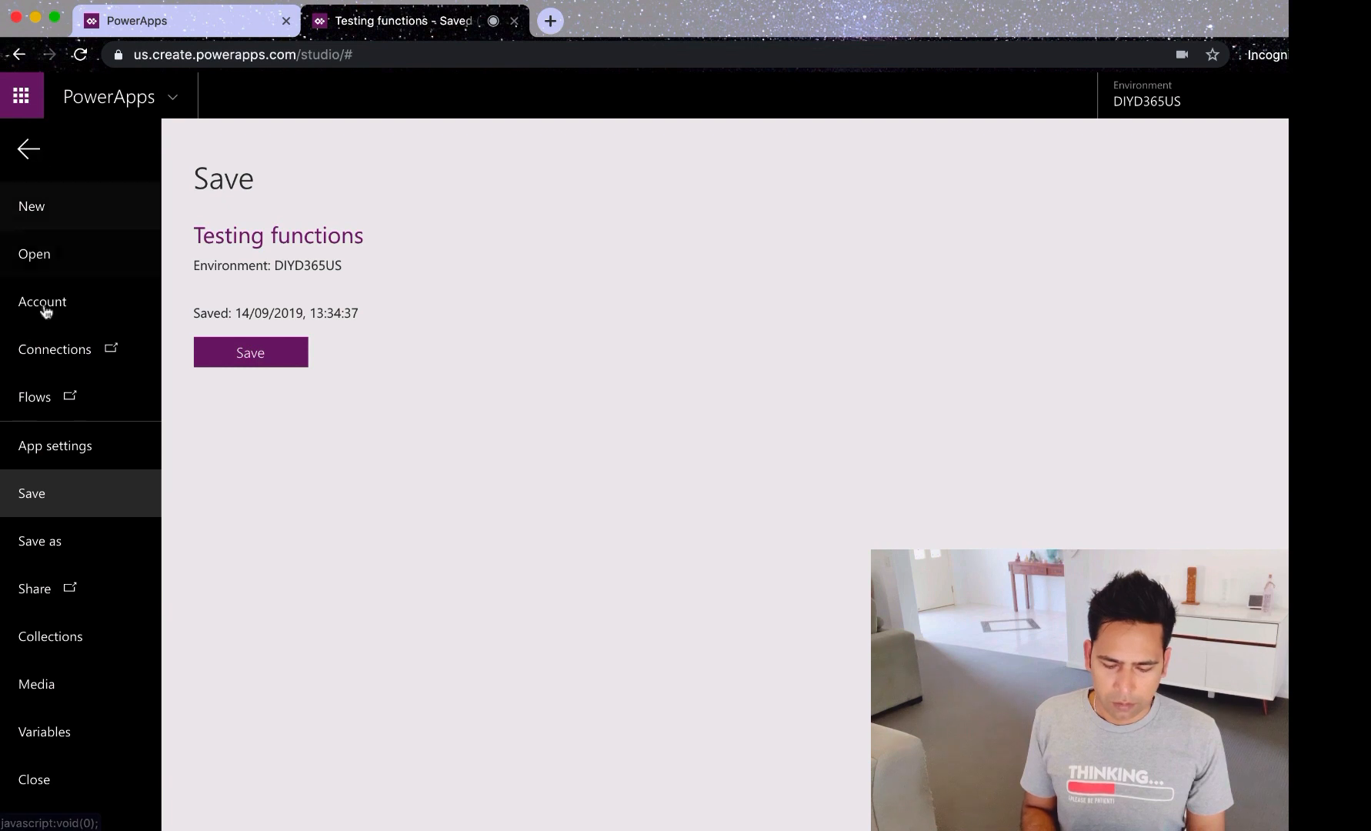
{"action": "left_click", "coordinate": [59, 635]}
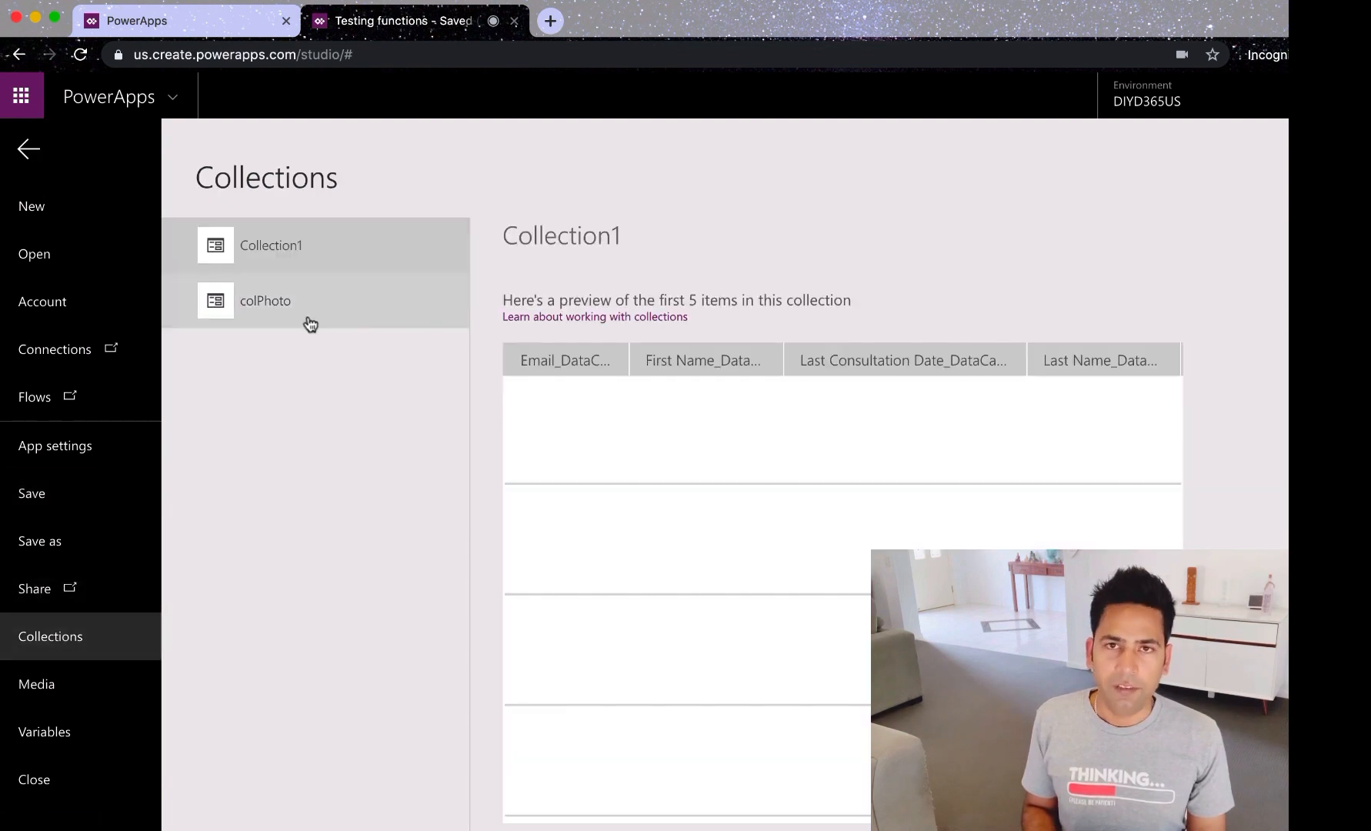
{"action": "left_click", "coordinate": [311, 322]}
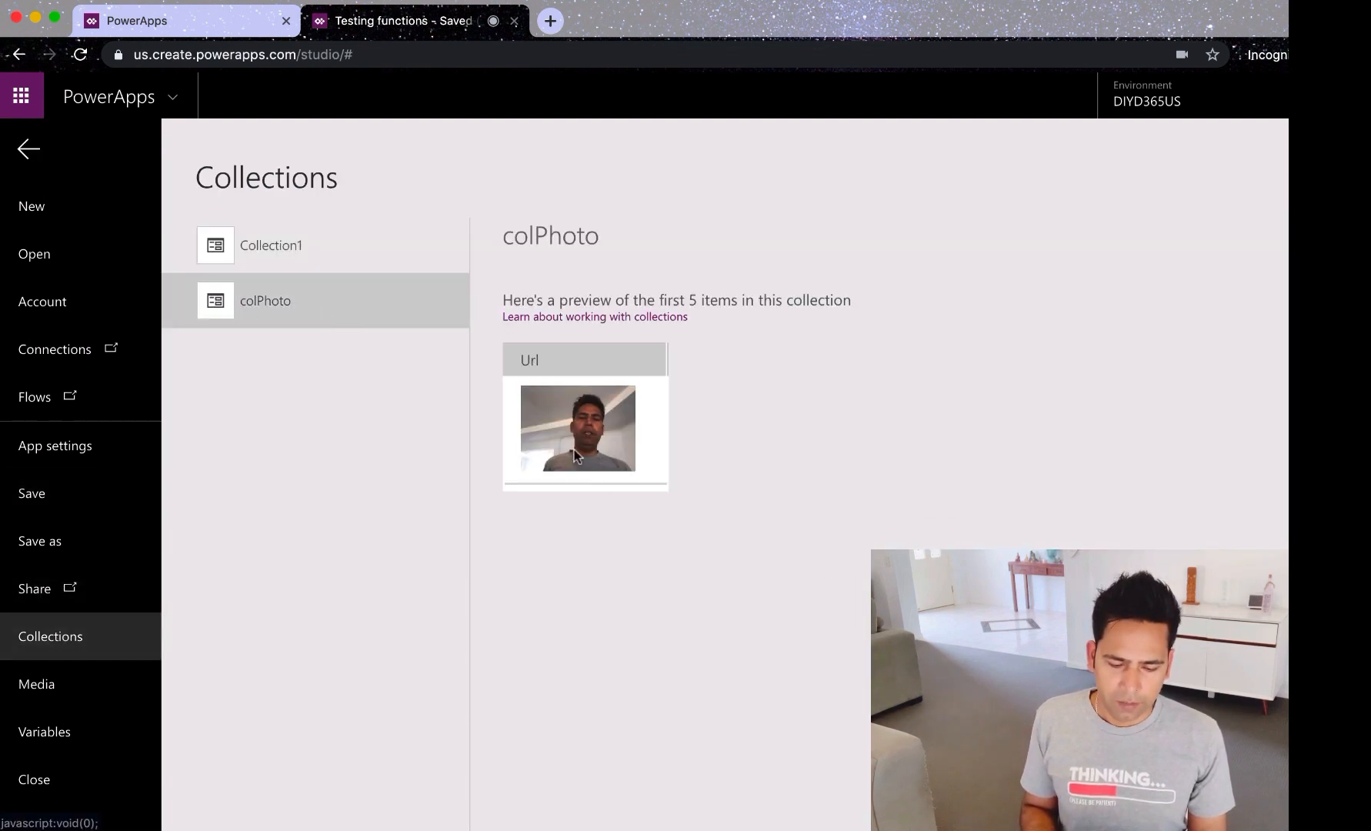
{"action": "left_click", "coordinate": [28, 154]}
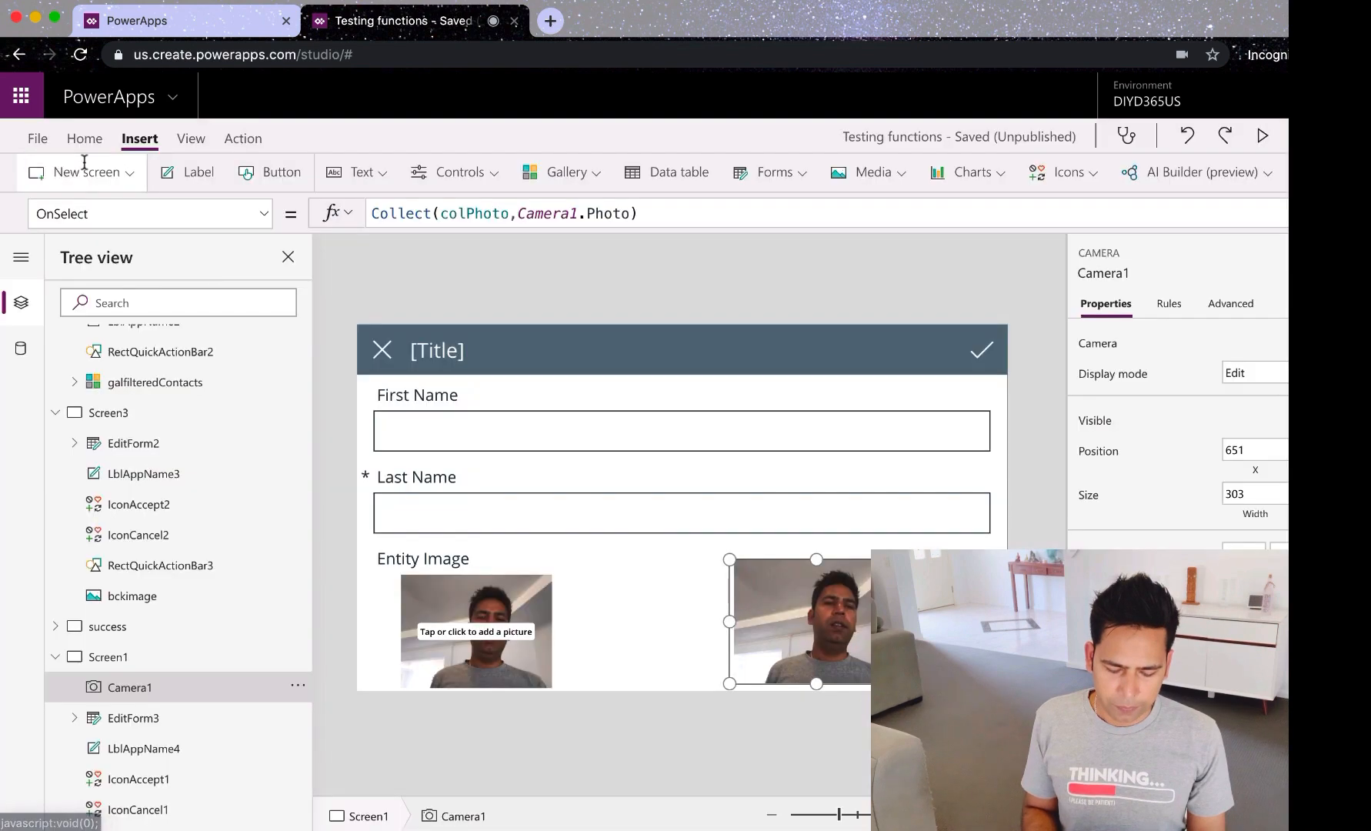
Step: Show the success screen from Screen1, then return to the PowerPoint tutorial deck
{"action": "left_click", "coordinate": [117, 658]}
{"action": "left_click", "coordinate": [122, 627]}
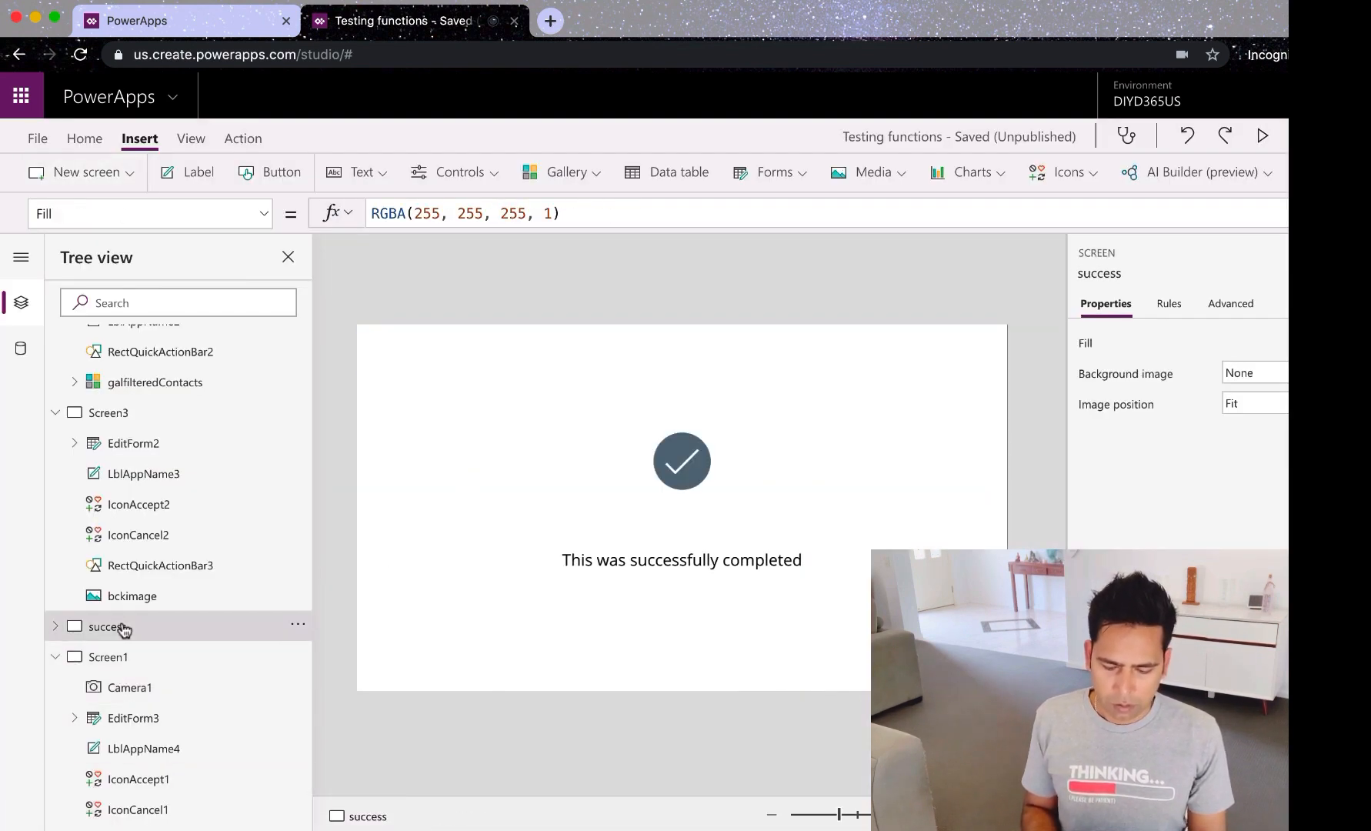
{"action": "key", "text": "super+Tab"}
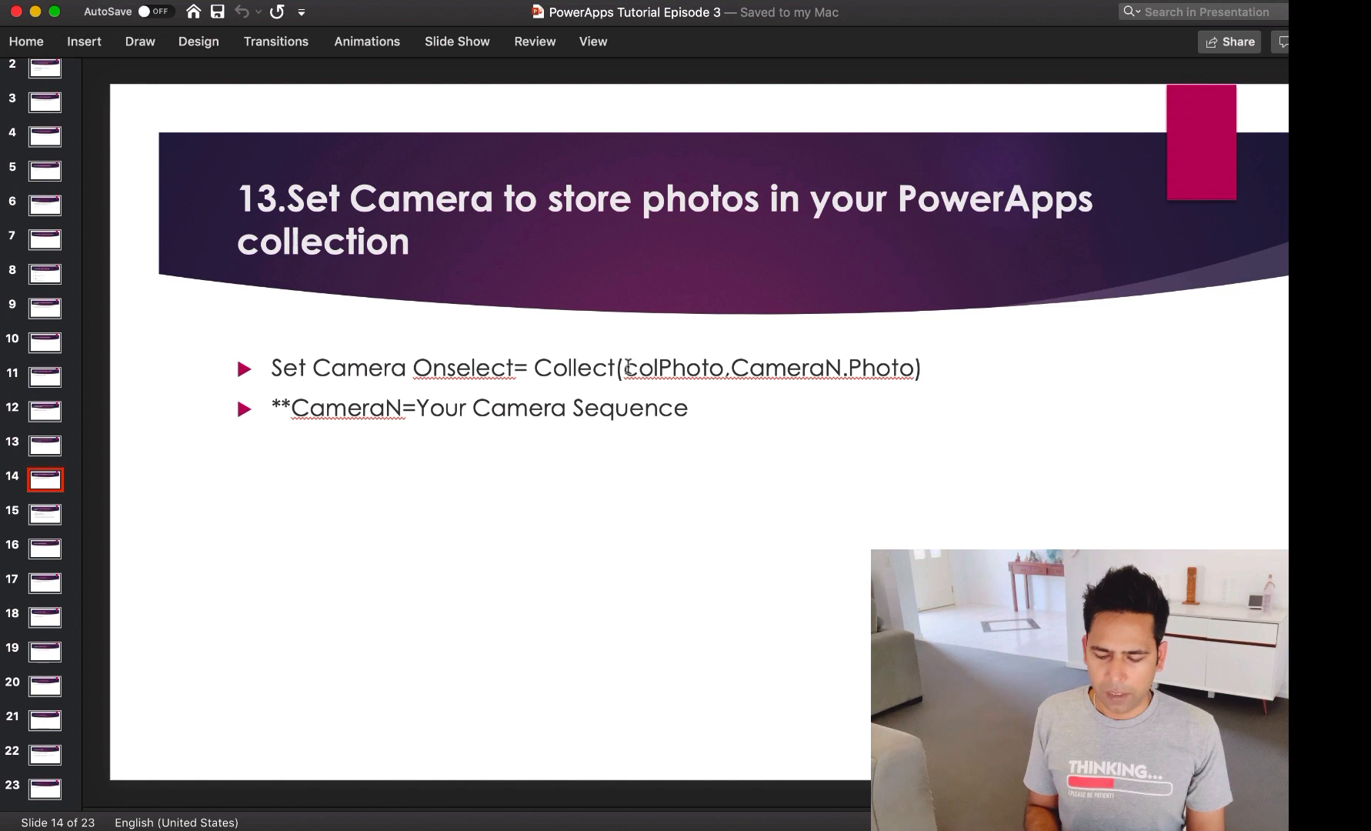
Step: Highlight colPhoto on slide 14, then advance to slide 15 on setting the entity image
{"action": "left_click_drag", "start_coordinate": [625, 368], "coordinate": [726, 368]}
{"action": "left_click", "coordinate": [149, 405]}
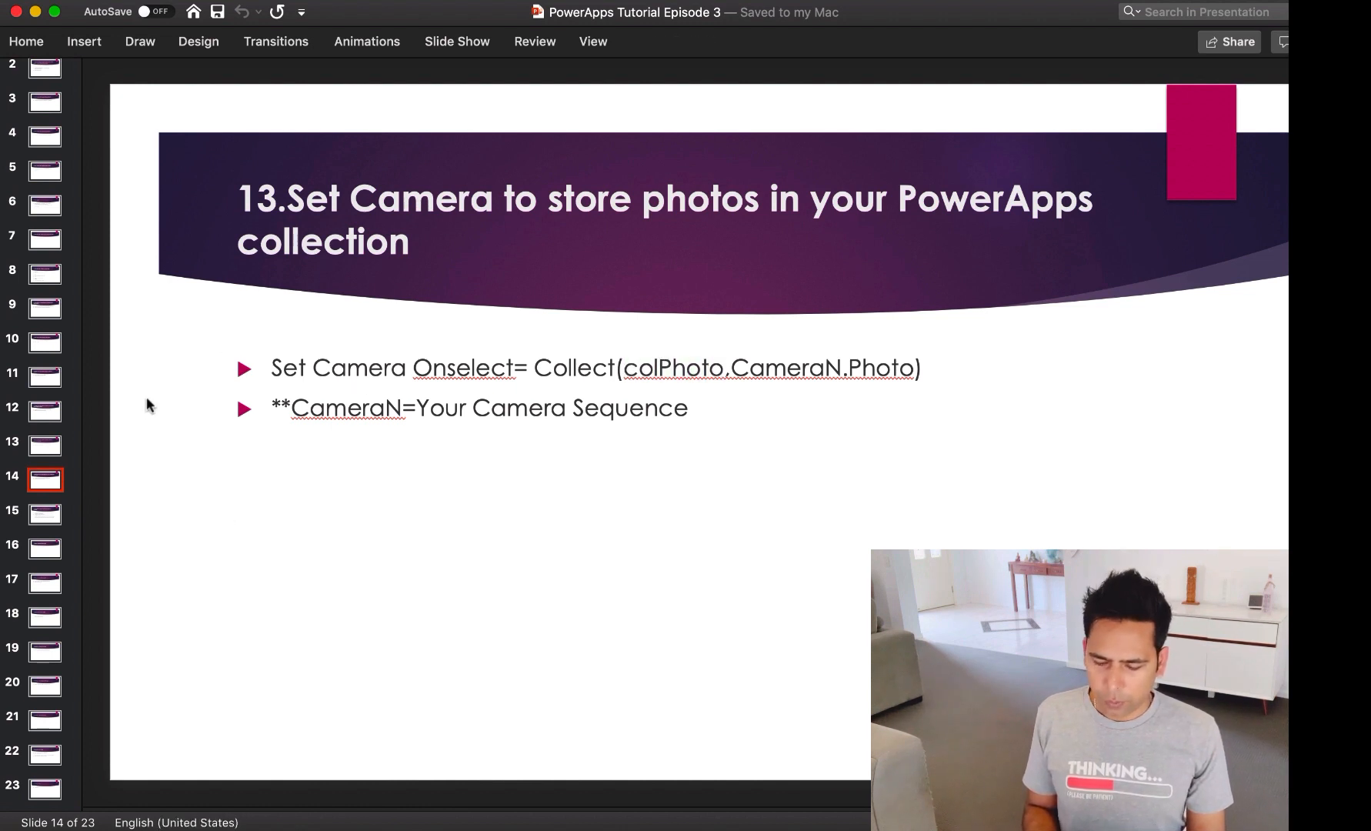
{"action": "left_click", "coordinate": [52, 523]}
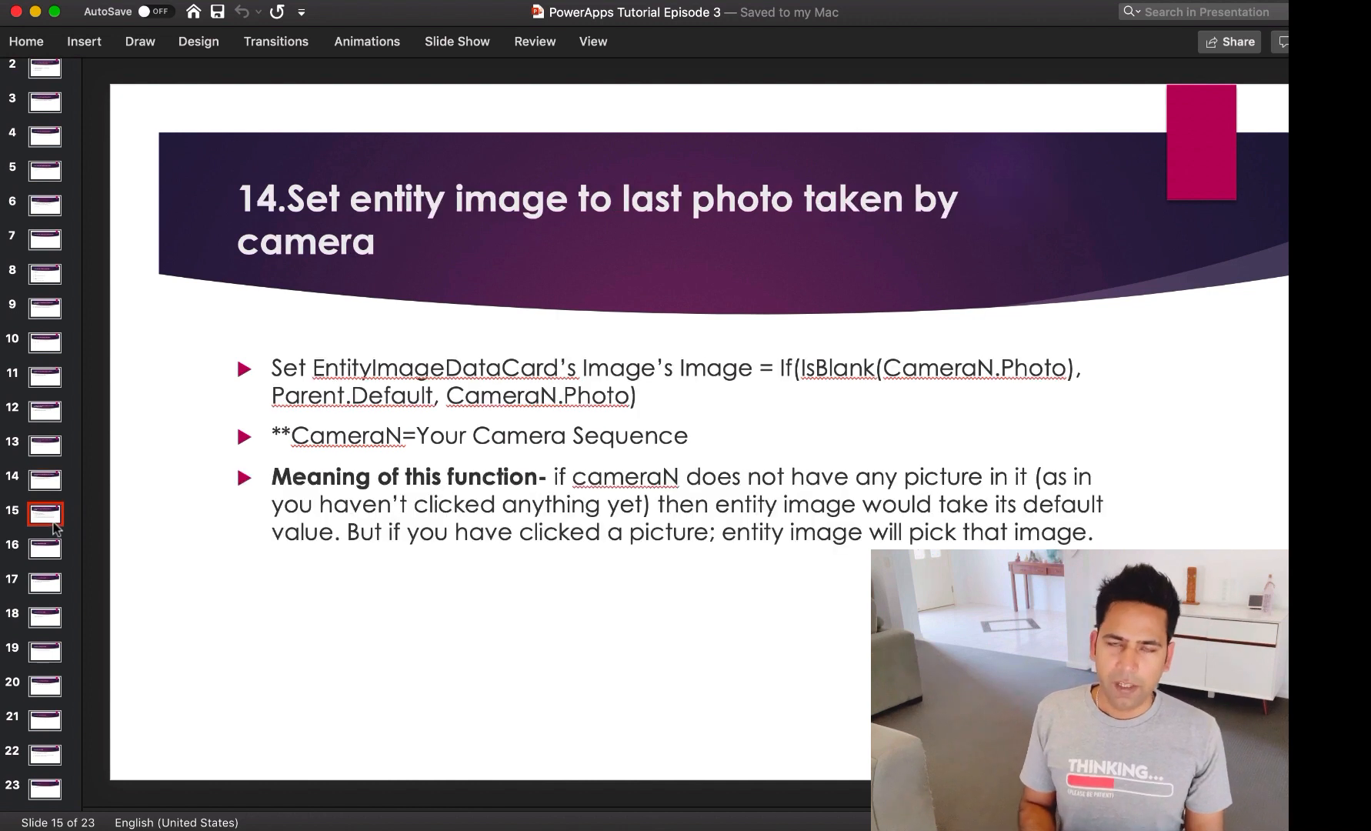
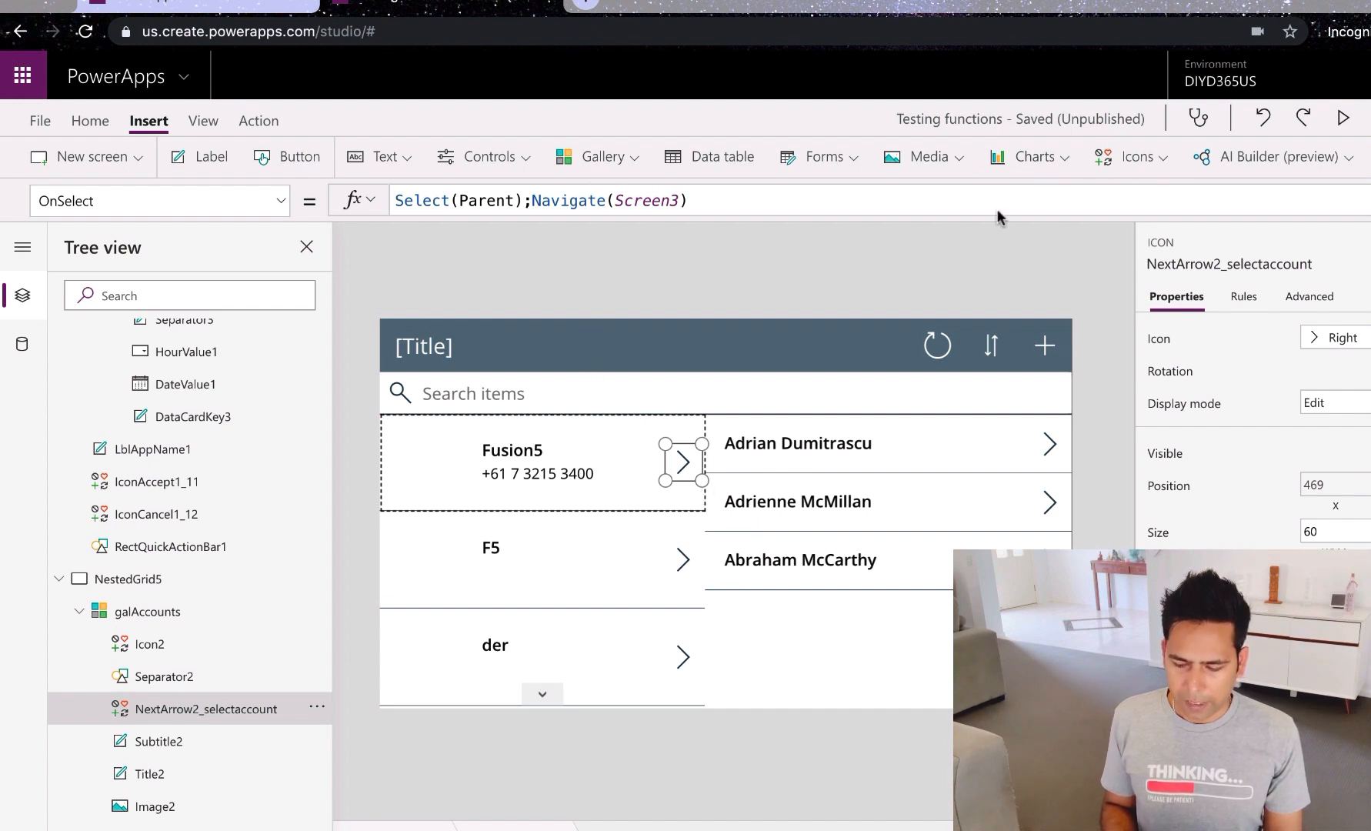
Step: Open the Insert ribbon's Media list to add an image to Screen3
{"action": "left_click", "coordinate": [959, 158]}
Step: Insert Image4, move it right of the account form, and set its picture to IMG_2727
{"action": "left_click", "coordinate": [899, 198]}
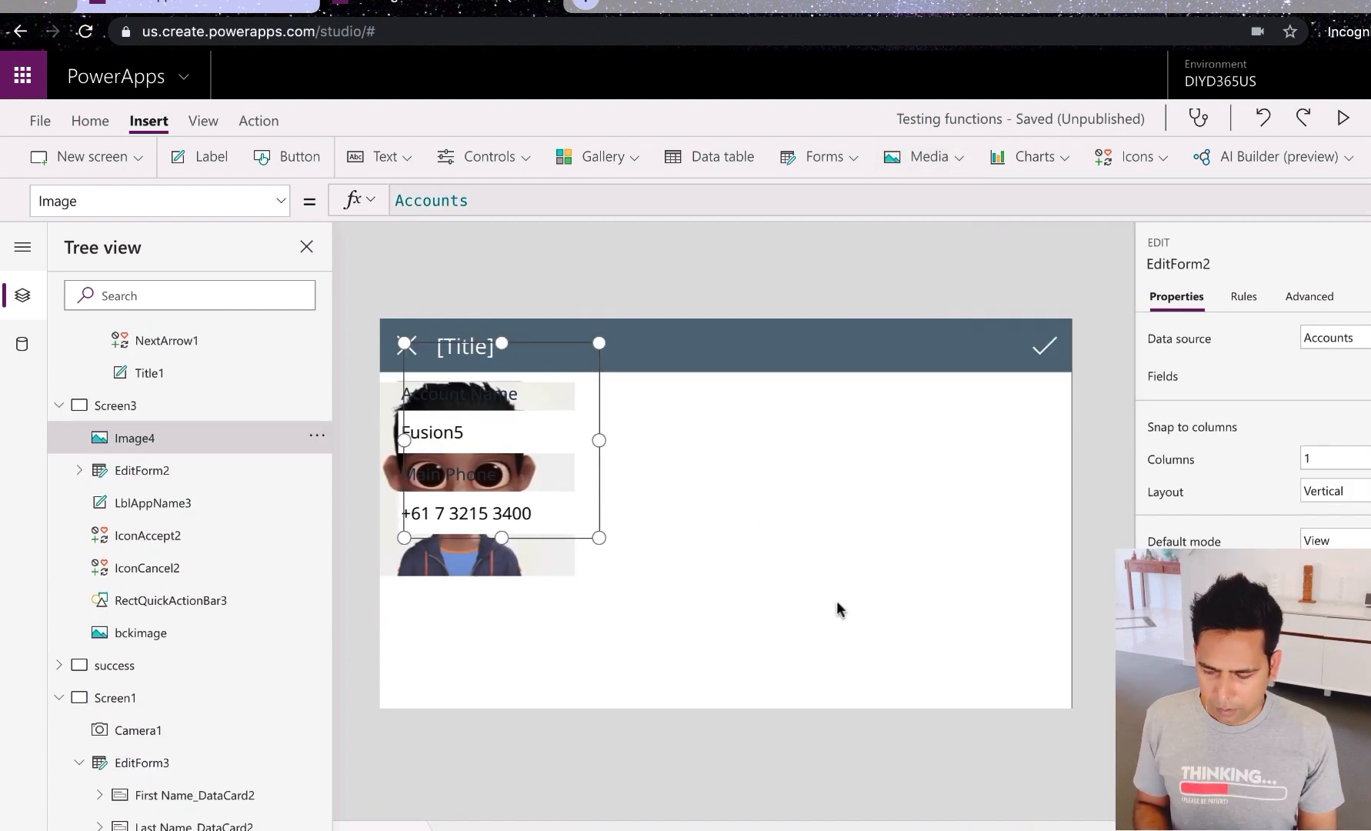
{"action": "left_click_drag", "start_coordinate": [549, 403], "coordinate": [817, 421]}
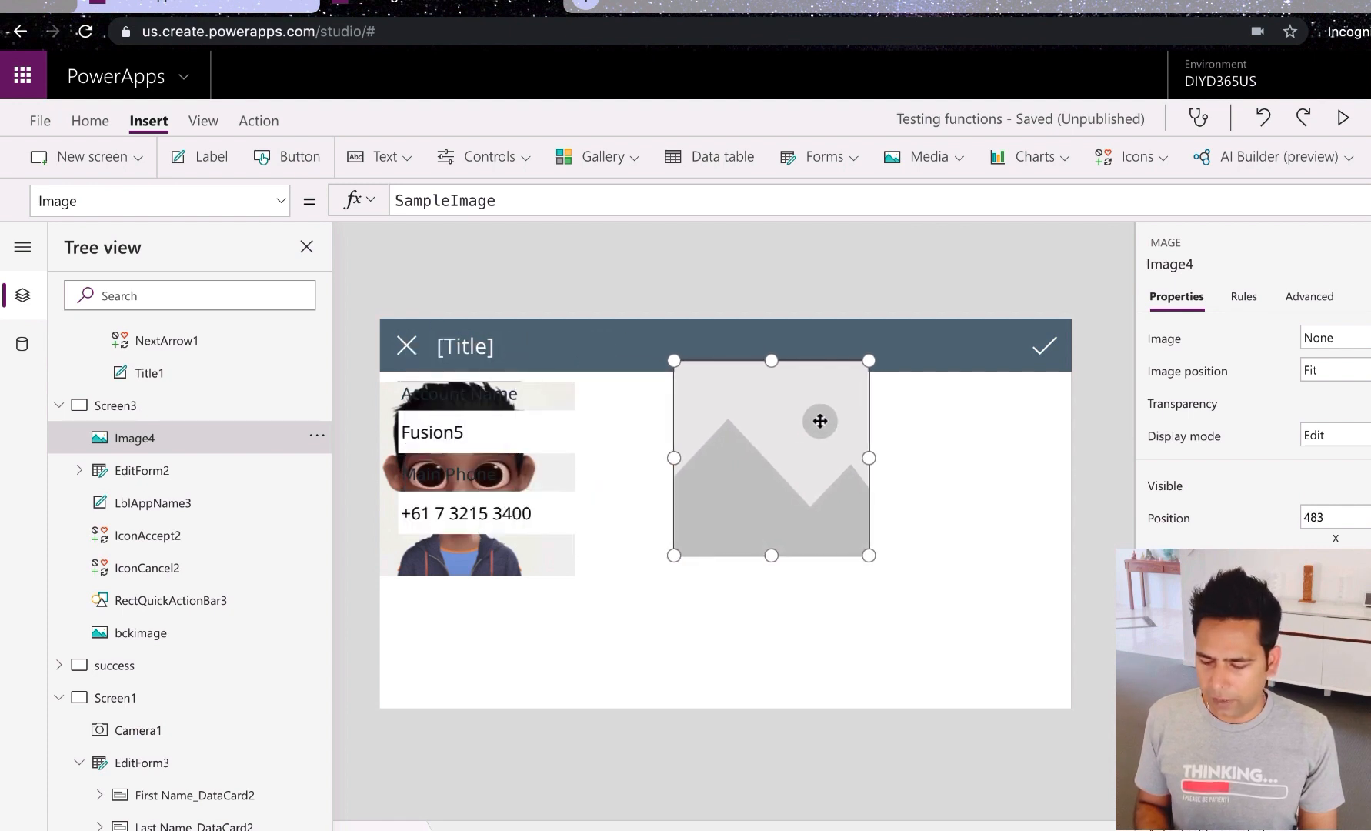
{"action": "left_click", "coordinate": [1327, 339]}
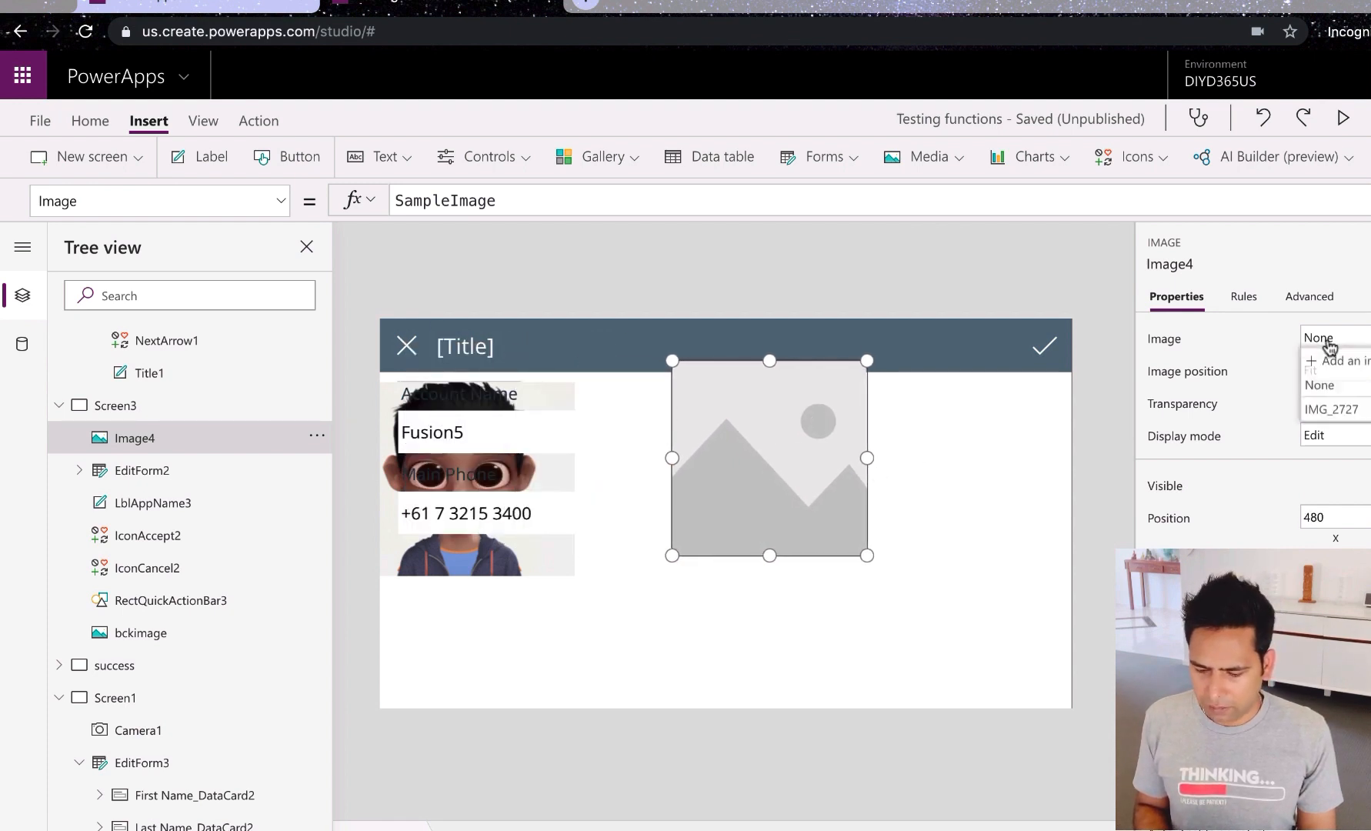
{"action": "left_click", "coordinate": [1334, 412]}
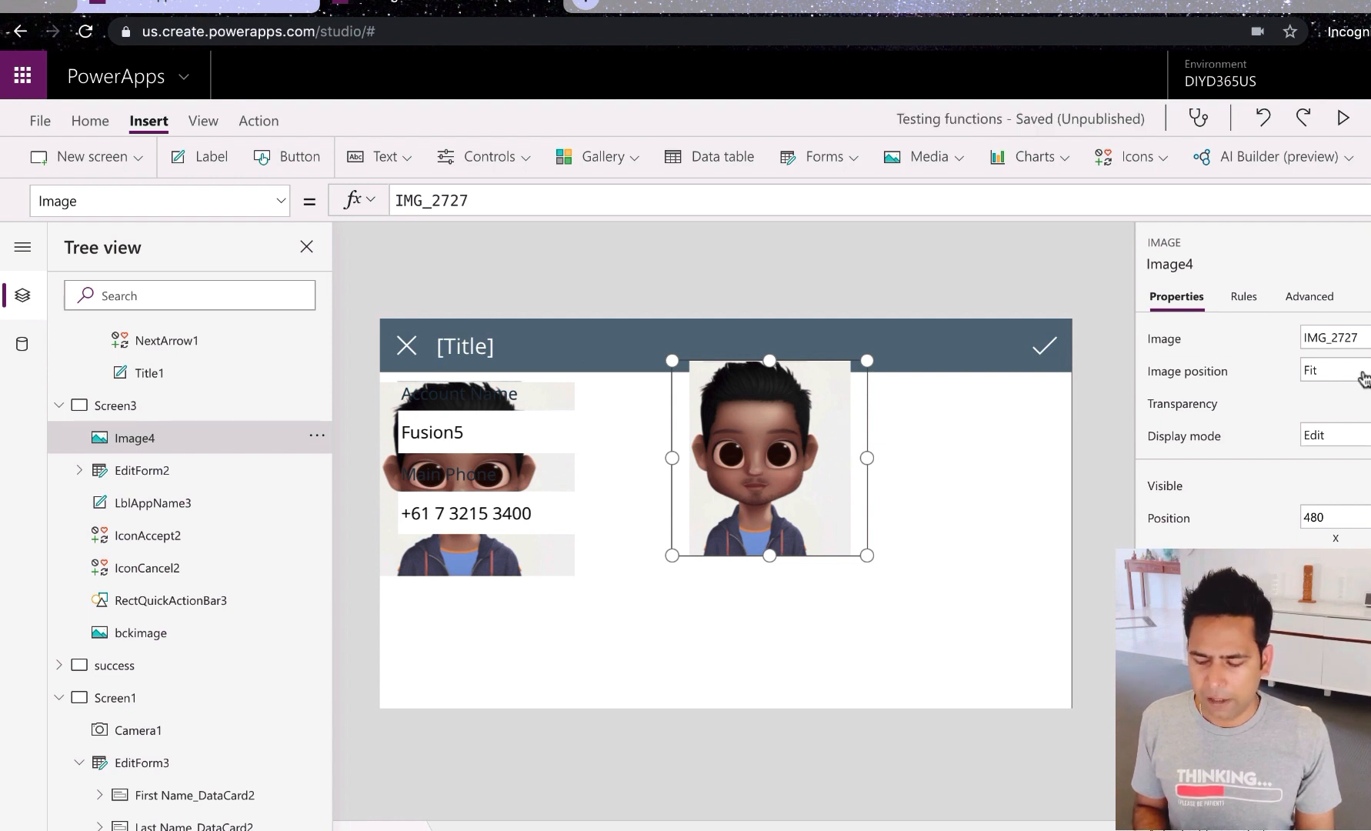
Step: Shrink the IMG_2727 avatar to a smaller size beside the form
{"action": "left_click", "coordinate": [1360, 343]}
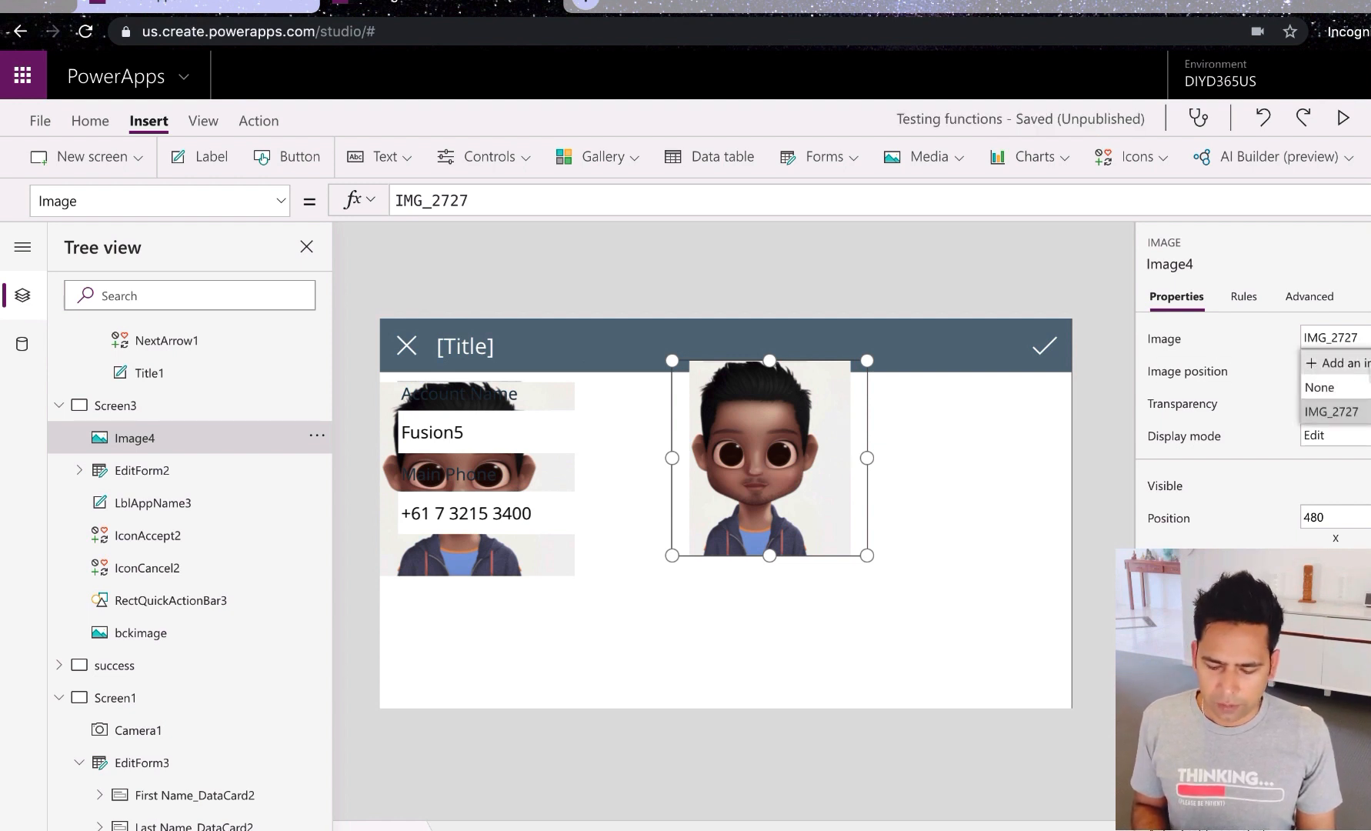
{"action": "left_click", "coordinate": [992, 532]}
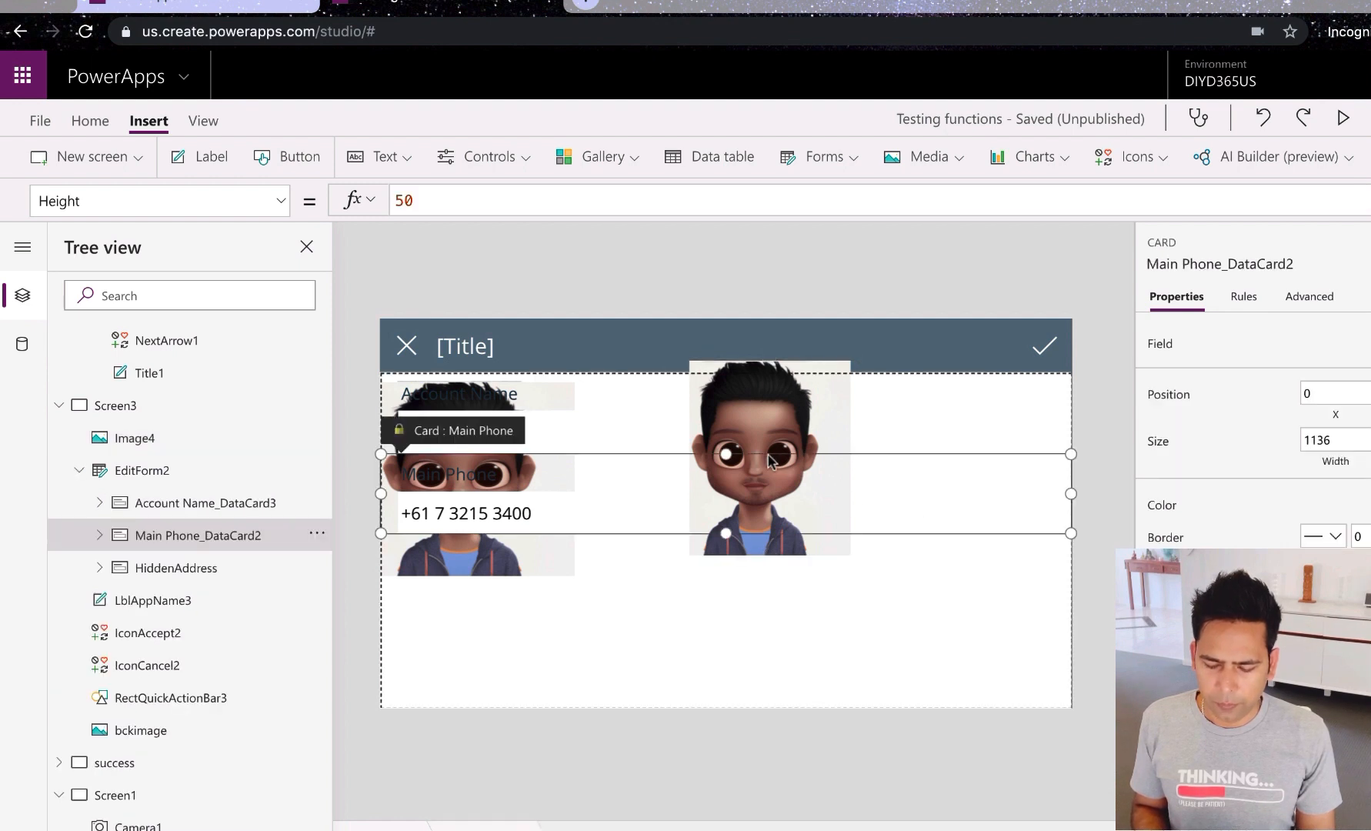
{"action": "left_click", "coordinate": [797, 424]}
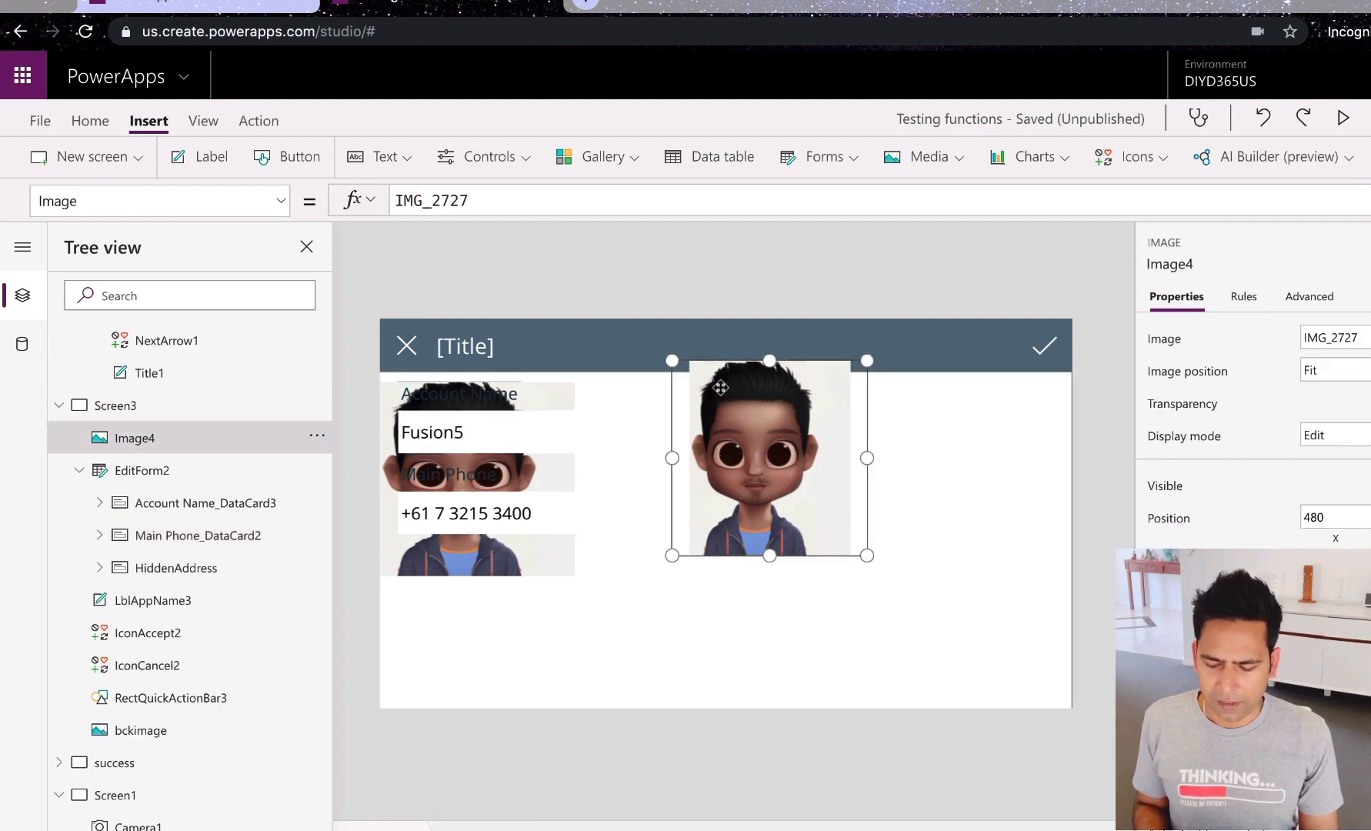
{"action": "left_click_drag", "start_coordinate": [670, 359], "coordinate": [844, 463]}
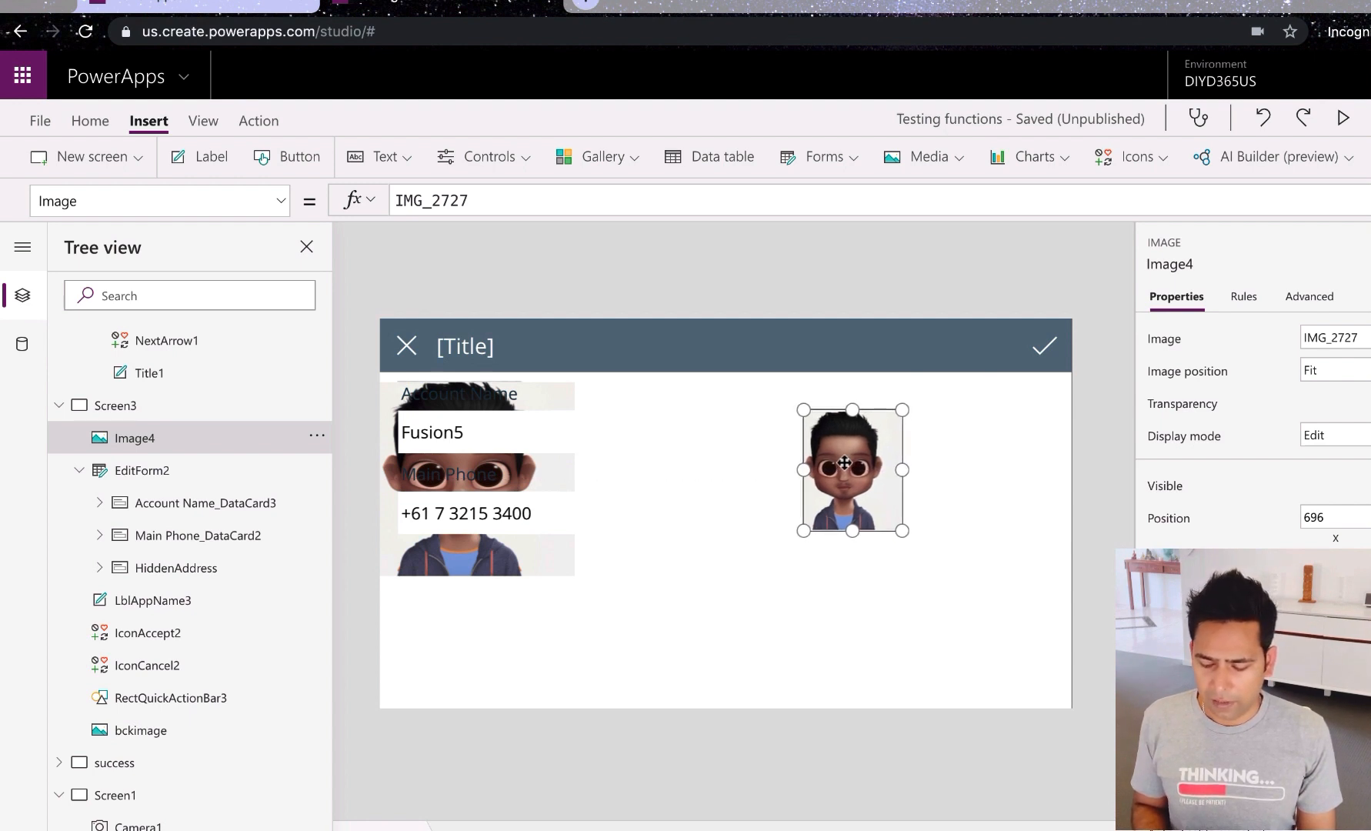
{"action": "right_click", "coordinate": [844, 462]}
{"action": "mouse_move", "coordinate": [923, 585]}
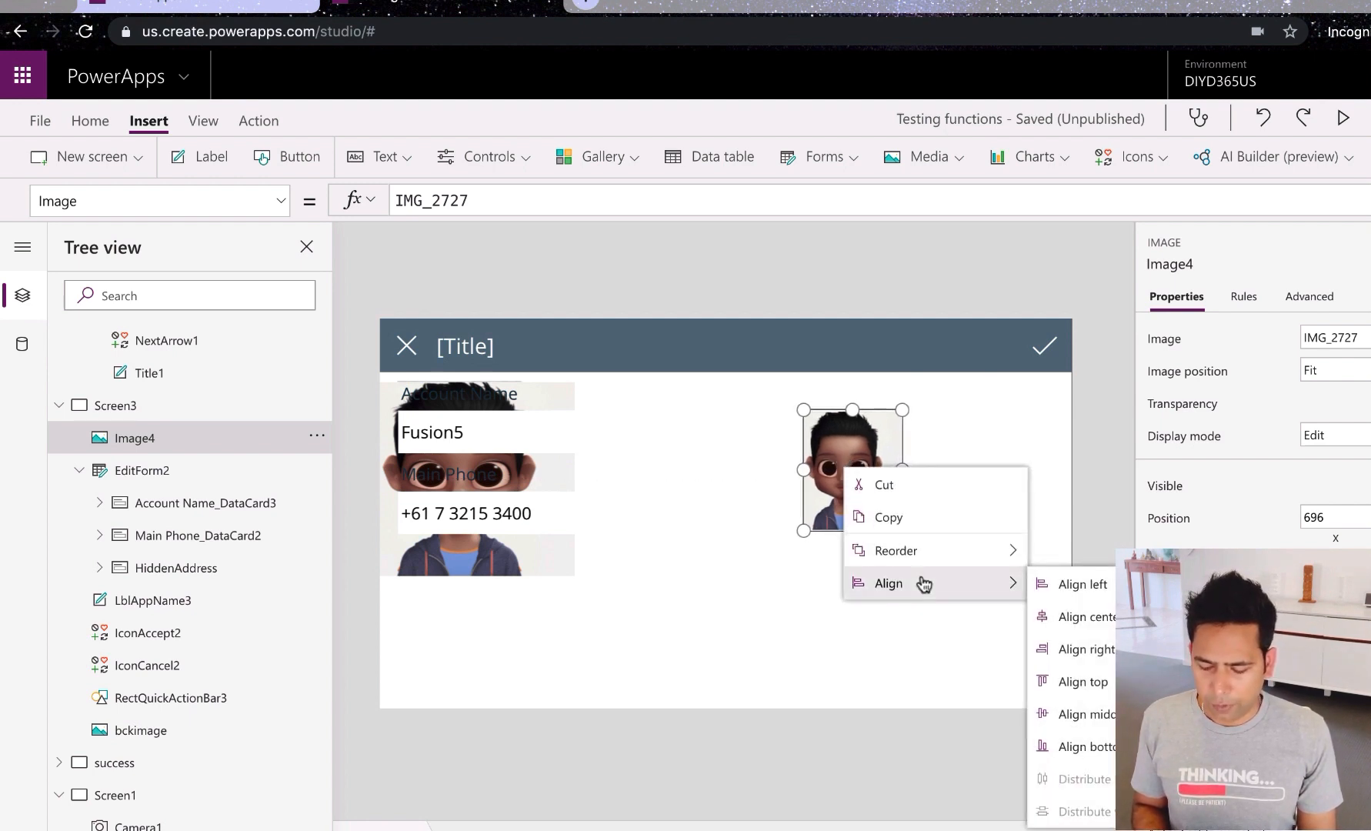
{"action": "mouse_move", "coordinate": [940, 556]}
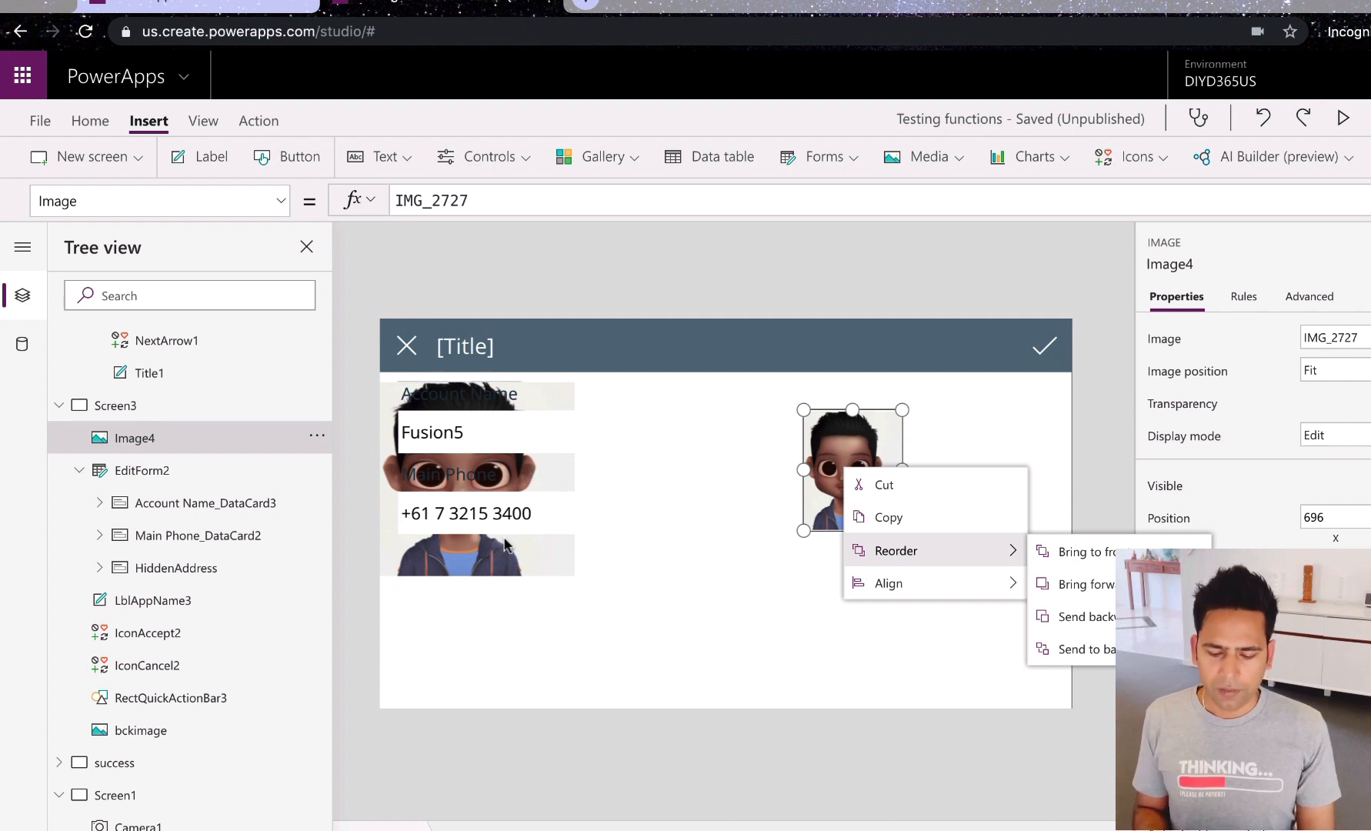
{"action": "left_click", "coordinate": [762, 641]}
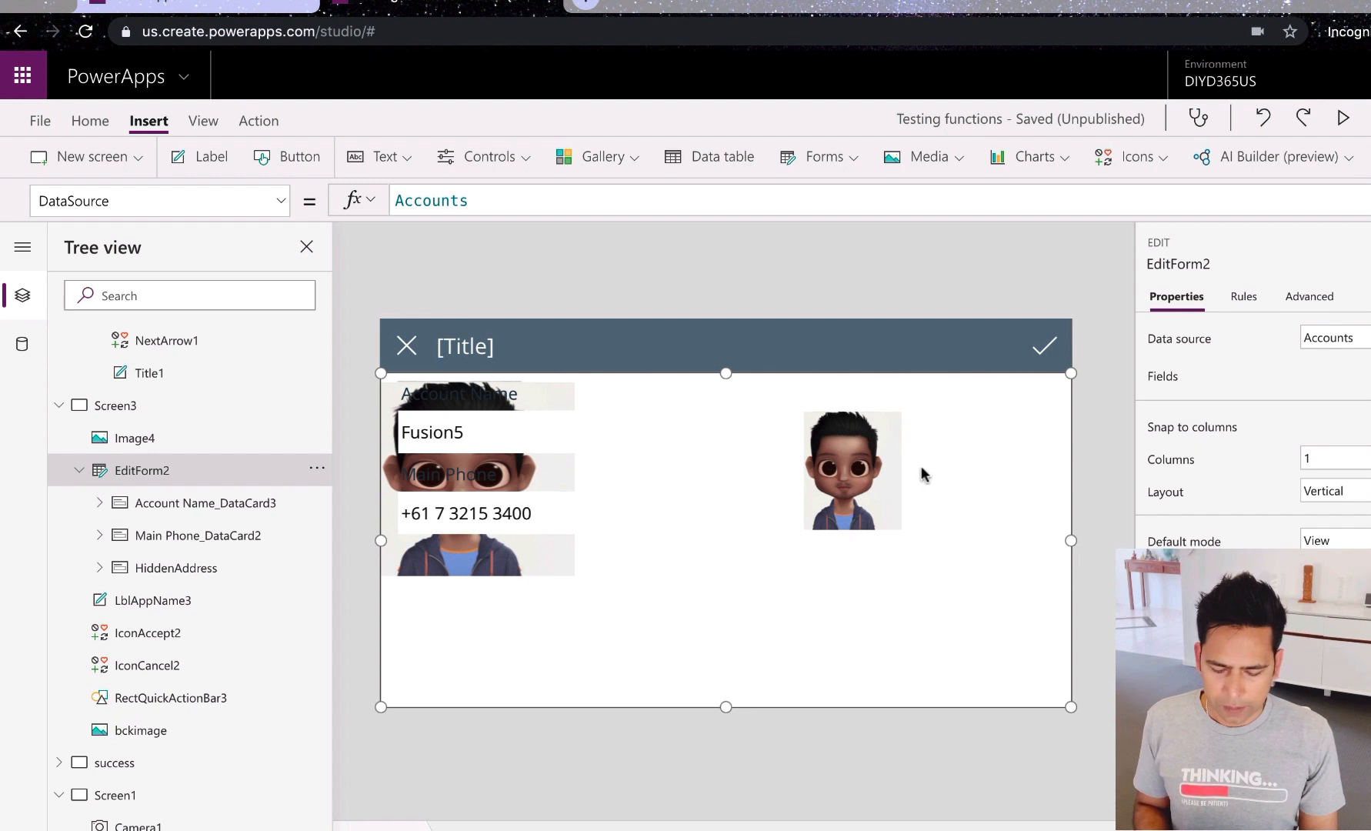
{"action": "left_click", "coordinate": [859, 468]}
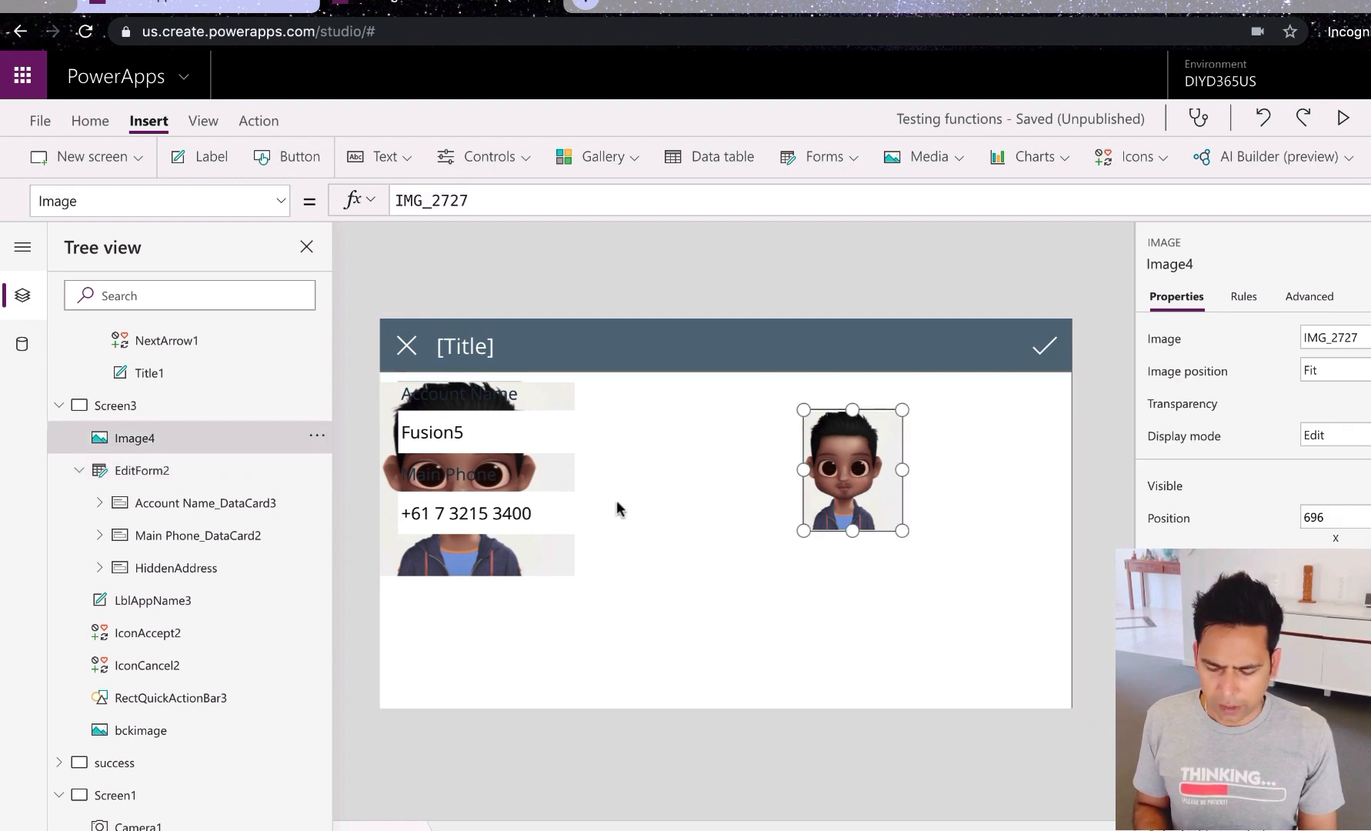
{"action": "right_click", "coordinate": [850, 489]}
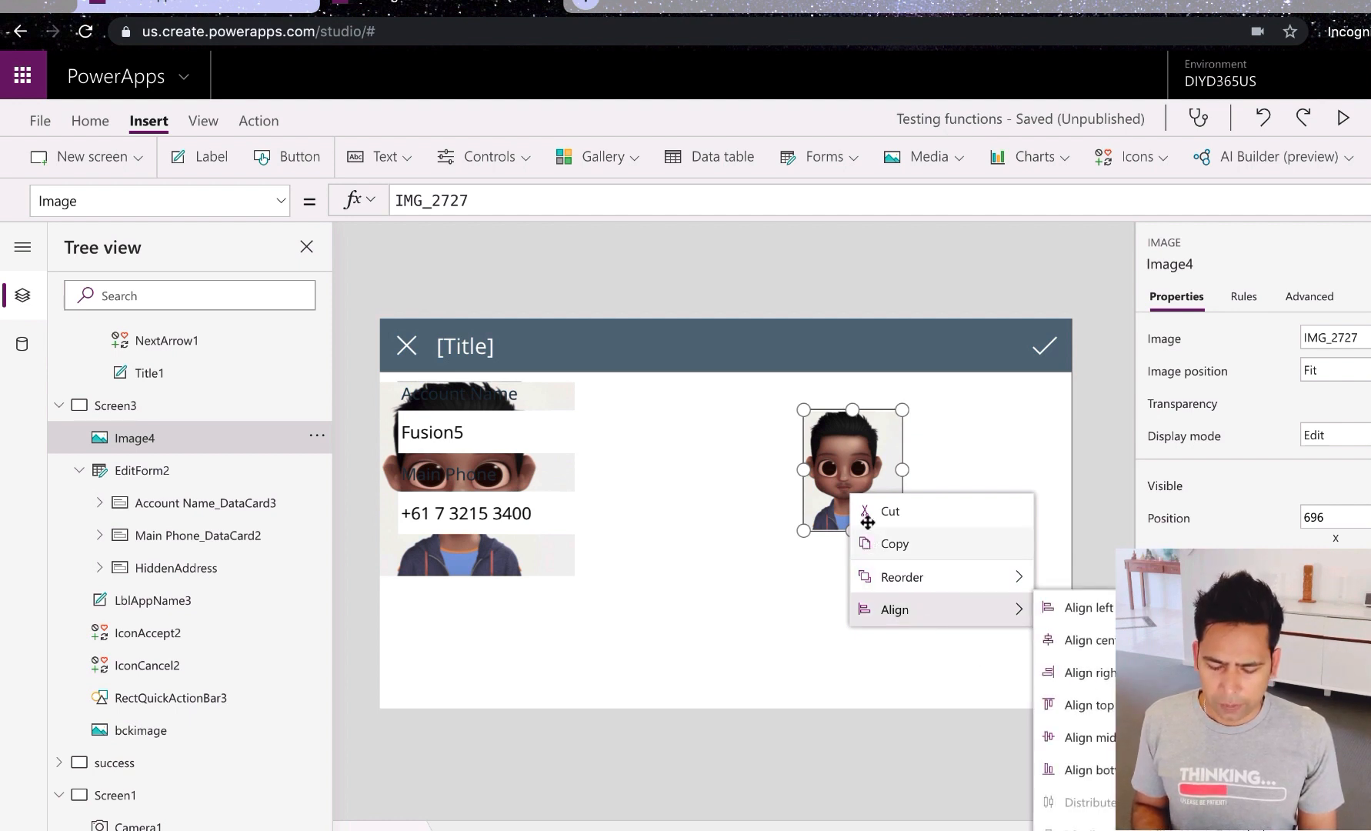
{"action": "left_click", "coordinate": [701, 531]}
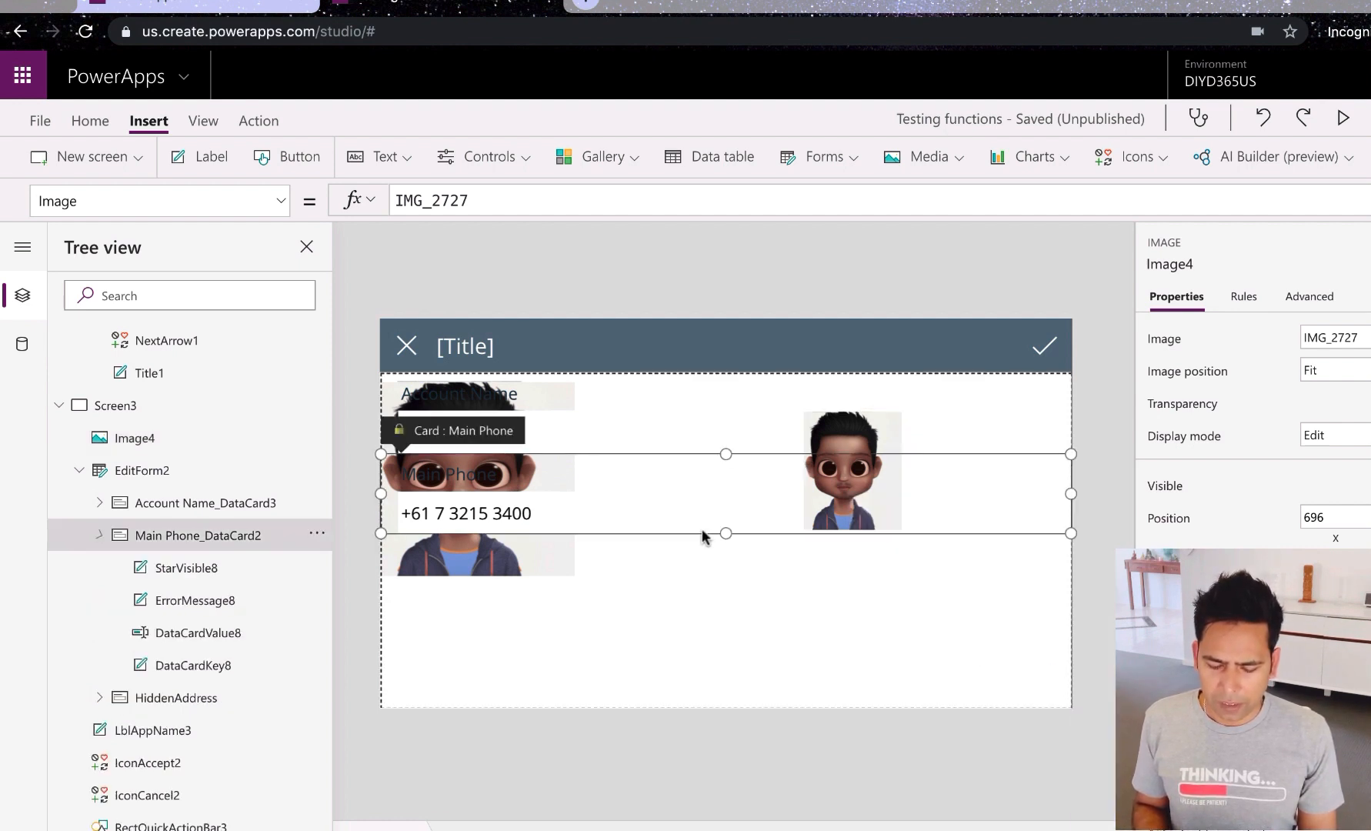
{"action": "left_click", "coordinate": [436, 554]}
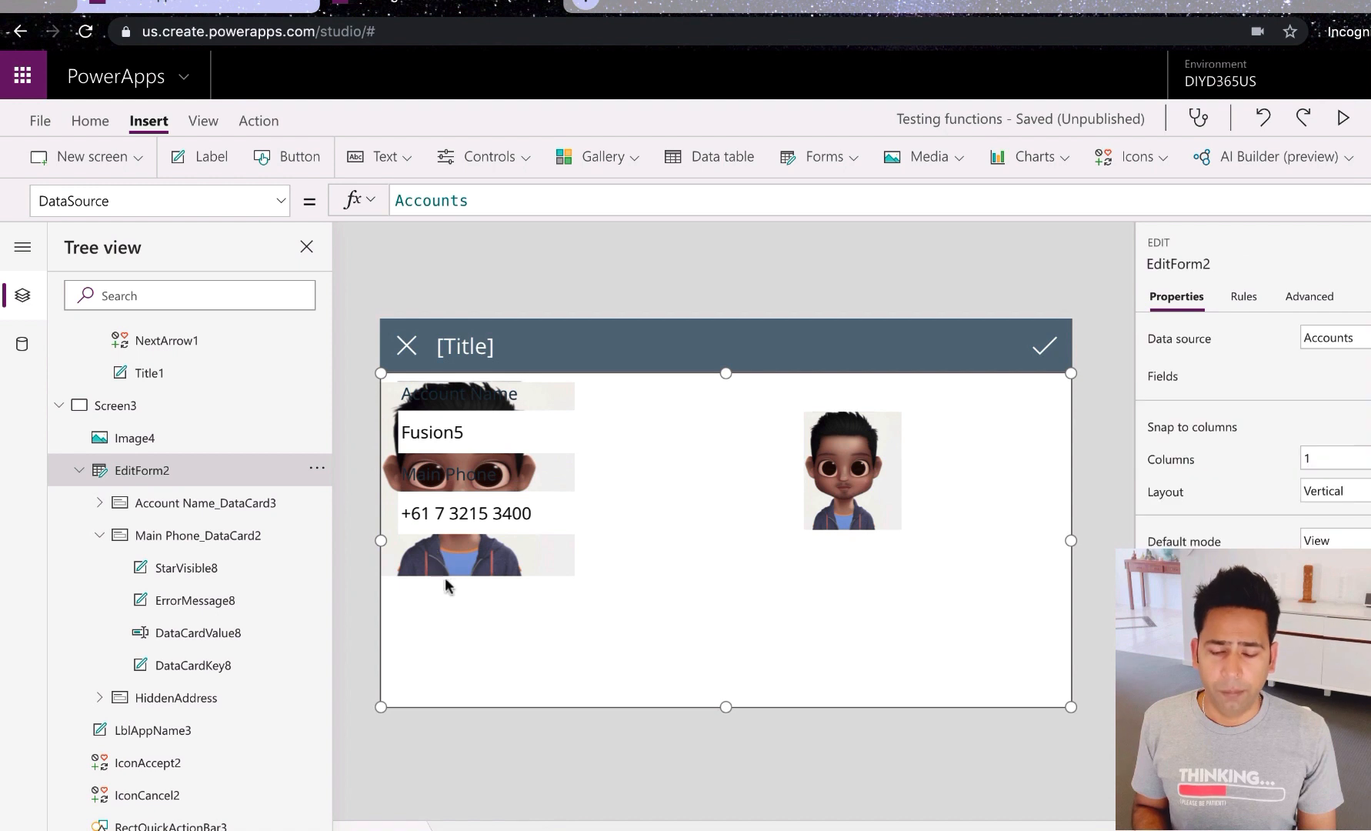
Step: Set the Account Name field label's text colour to white
{"action": "left_click", "coordinate": [484, 396]}
{"action": "left_click", "coordinate": [475, 396]}
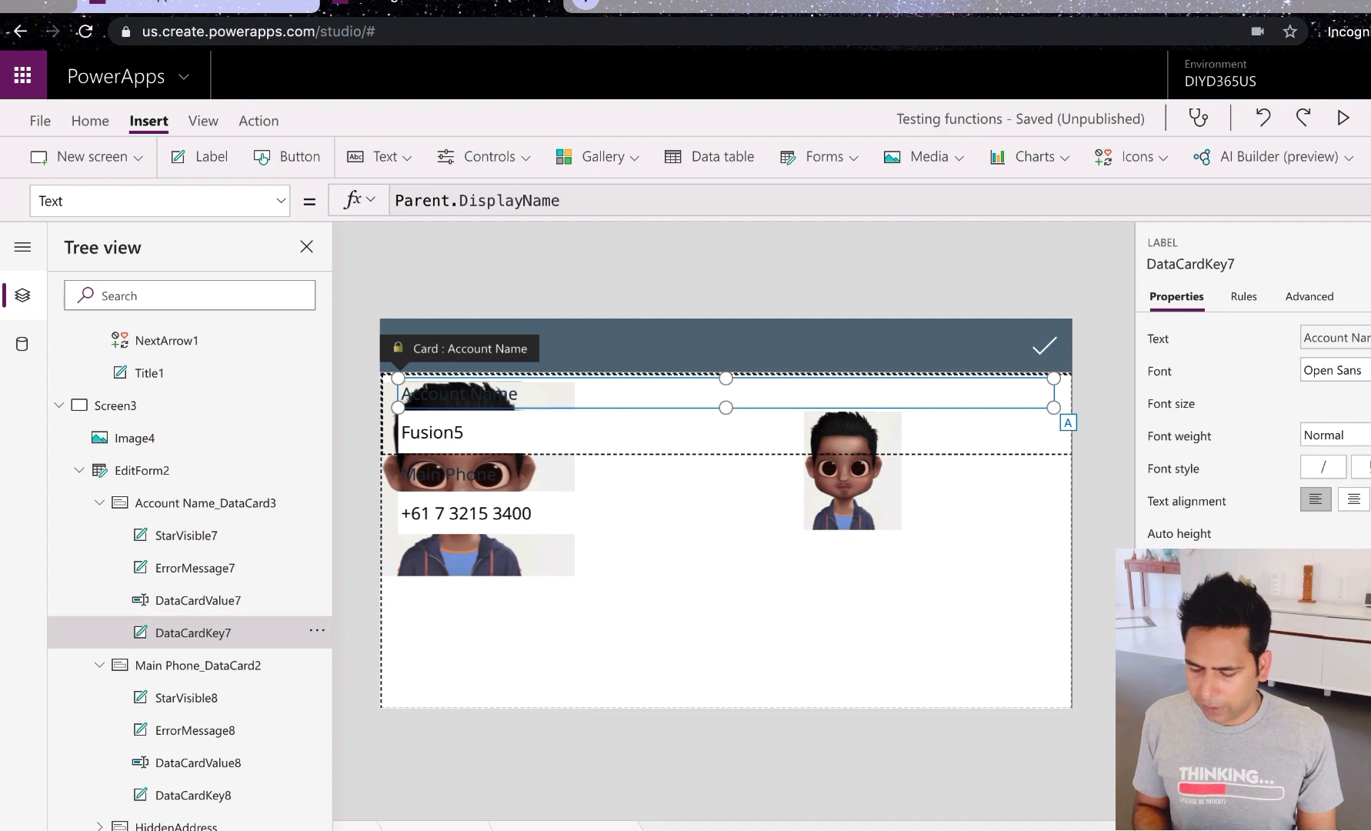
{"action": "scroll", "coordinate": [1253, 423], "scroll_direction": "down", "scroll_amount": 5}
{"action": "left_click", "coordinate": [1355, 600]}
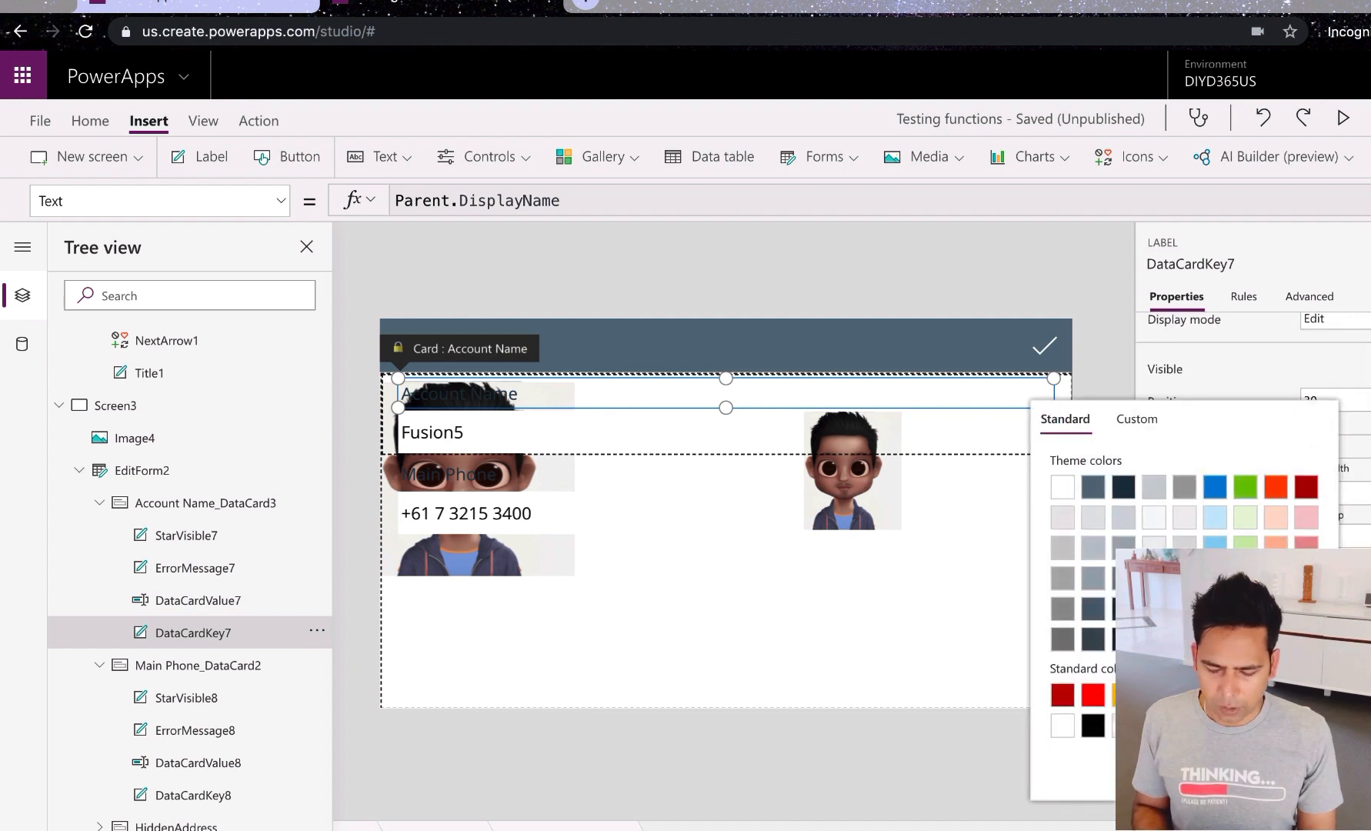
{"action": "left_click", "coordinate": [1062, 486]}
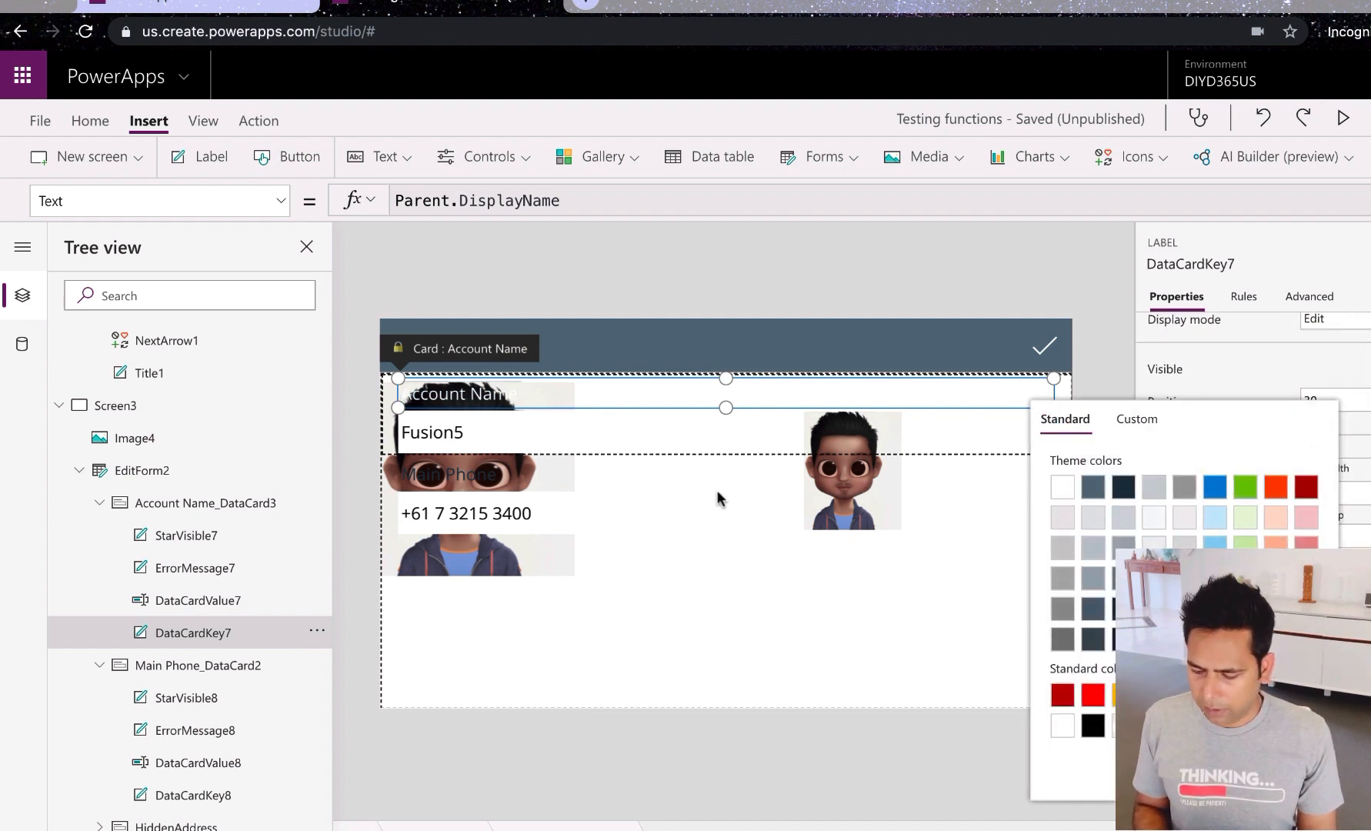
{"action": "left_click", "coordinate": [1258, 346]}
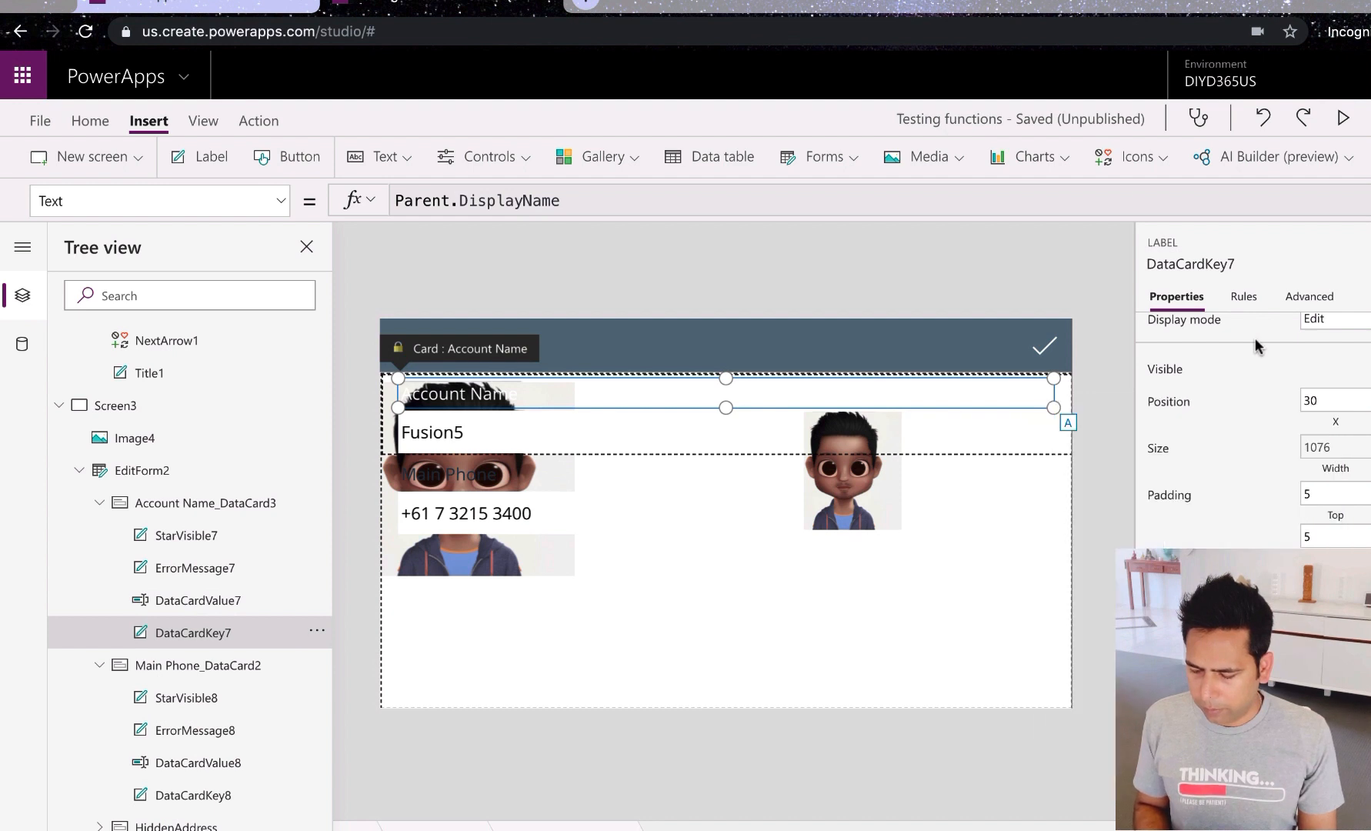
Step: Keep the Open Sans font and set the label's font weight to Bold
{"action": "scroll", "coordinate": [1167, 480], "scroll_direction": "up", "scroll_amount": 5}
{"action": "left_click", "coordinate": [1352, 381]}
{"action": "left_click", "coordinate": [1248, 379]}
{"action": "left_click", "coordinate": [1351, 434]}
{"action": "left_click", "coordinate": [1333, 460]}
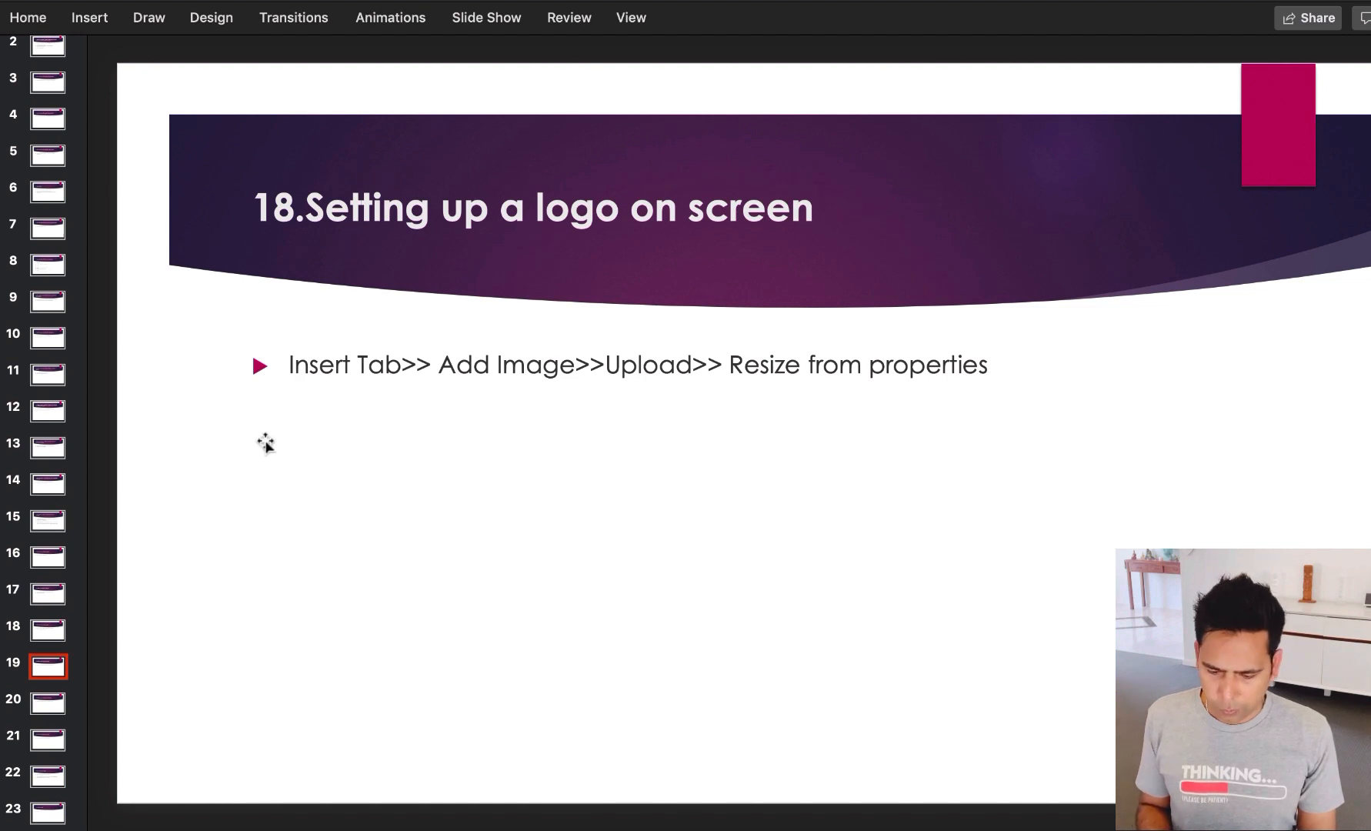
Step: Advance the deck two slides to '20.Rounding an Image'
{"action": "key", "text": "Down"}
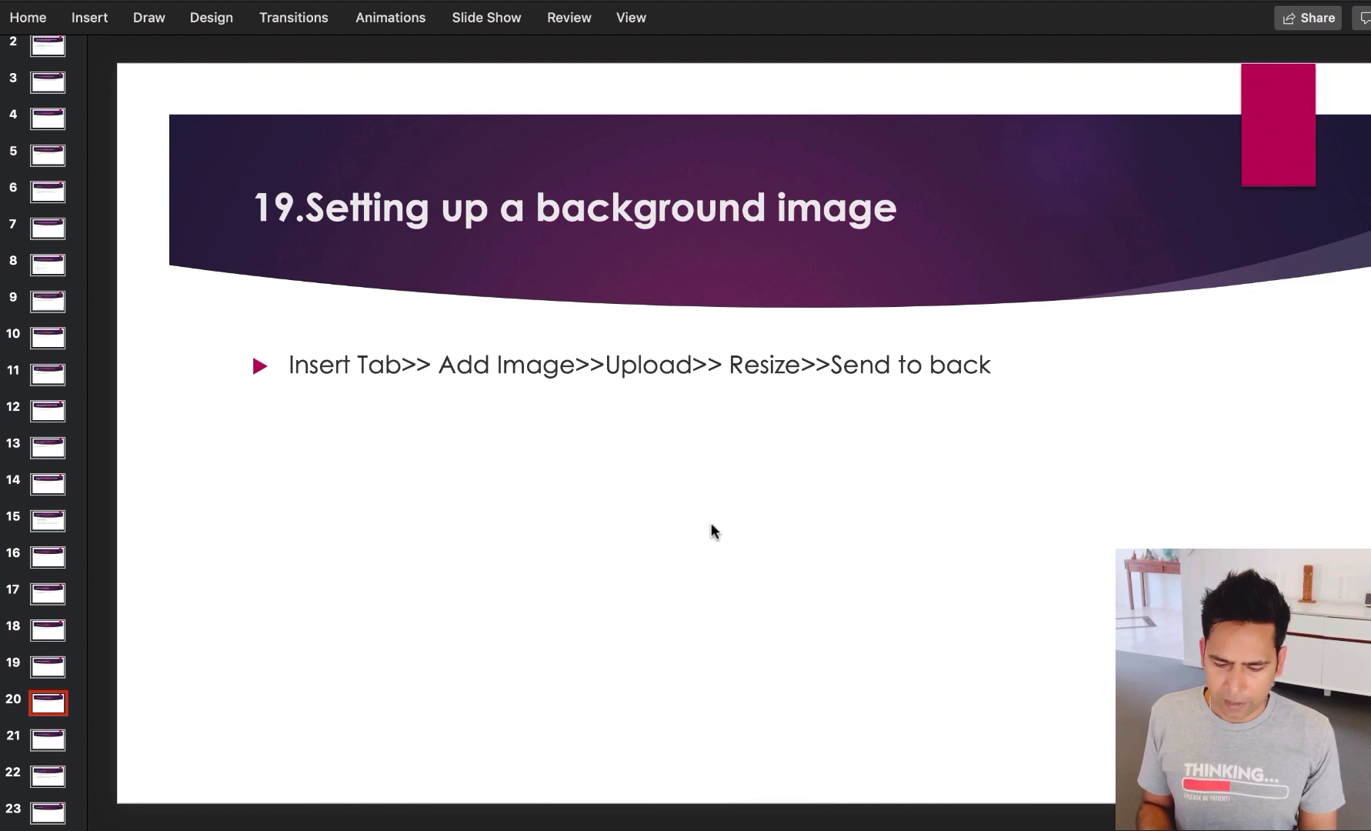
{"action": "key", "text": "Down"}
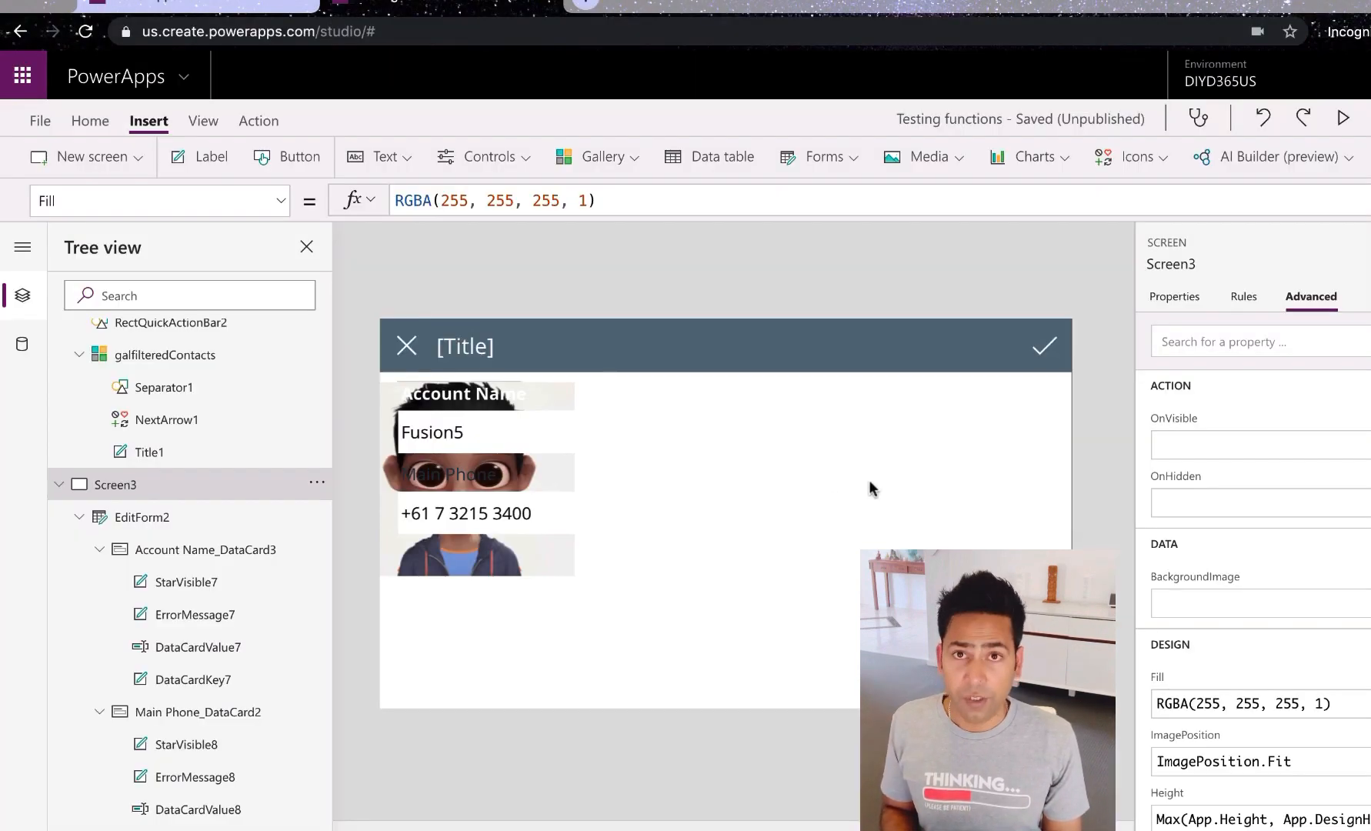
Step: Insert a new image on the detail screen and drag it right of the account form
{"action": "left_click", "coordinate": [869, 482]}
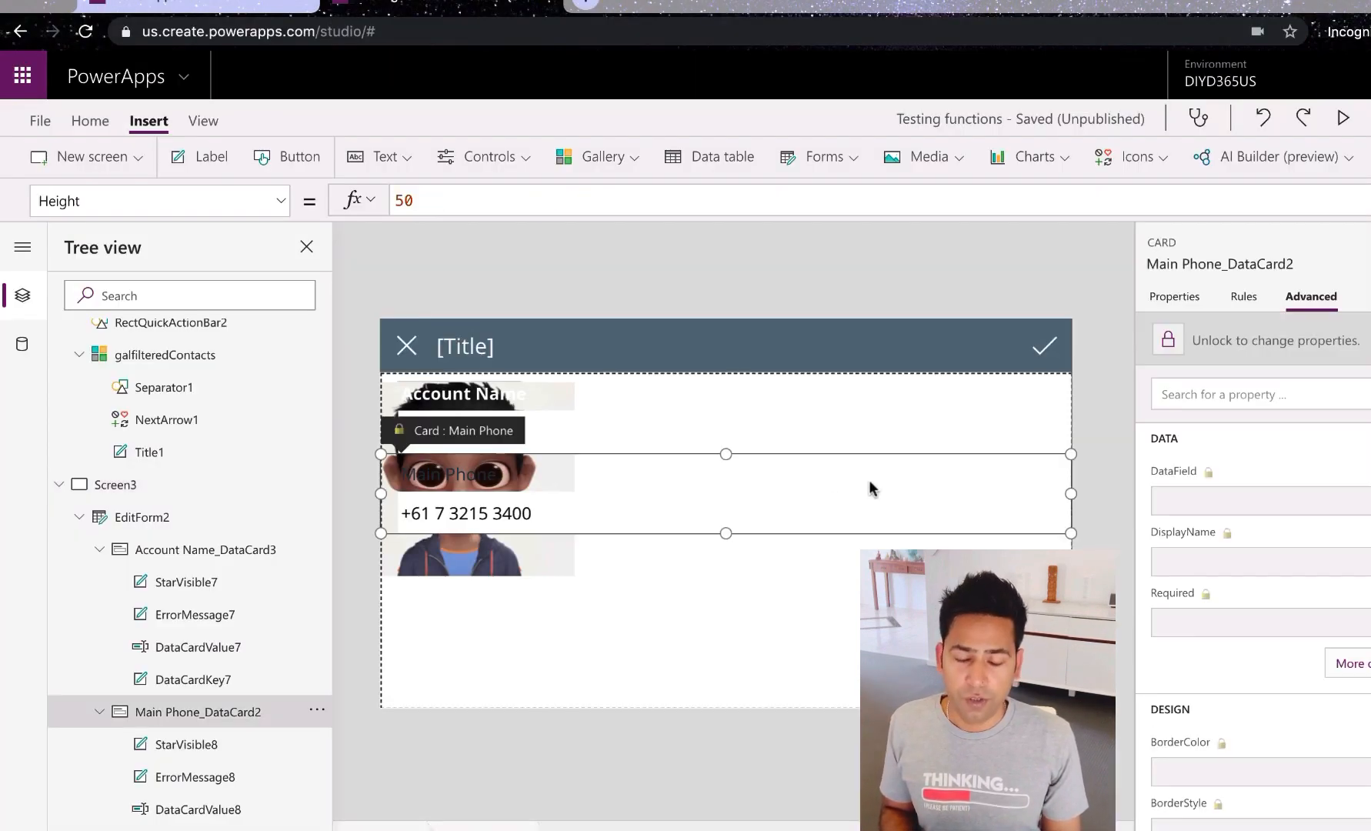
{"action": "left_click", "coordinate": [892, 616]}
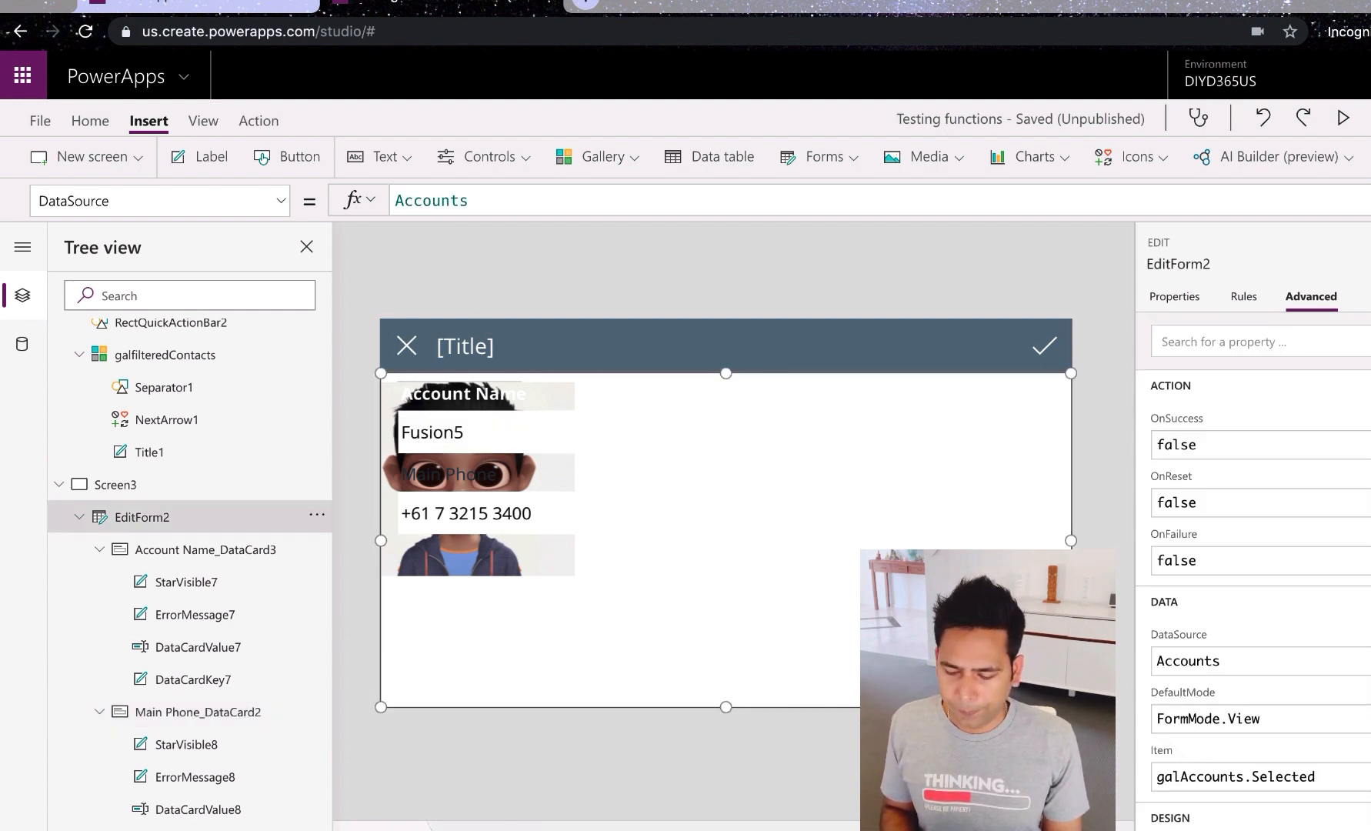
{"action": "left_click", "coordinate": [957, 171]}
{"action": "left_click", "coordinate": [951, 202]}
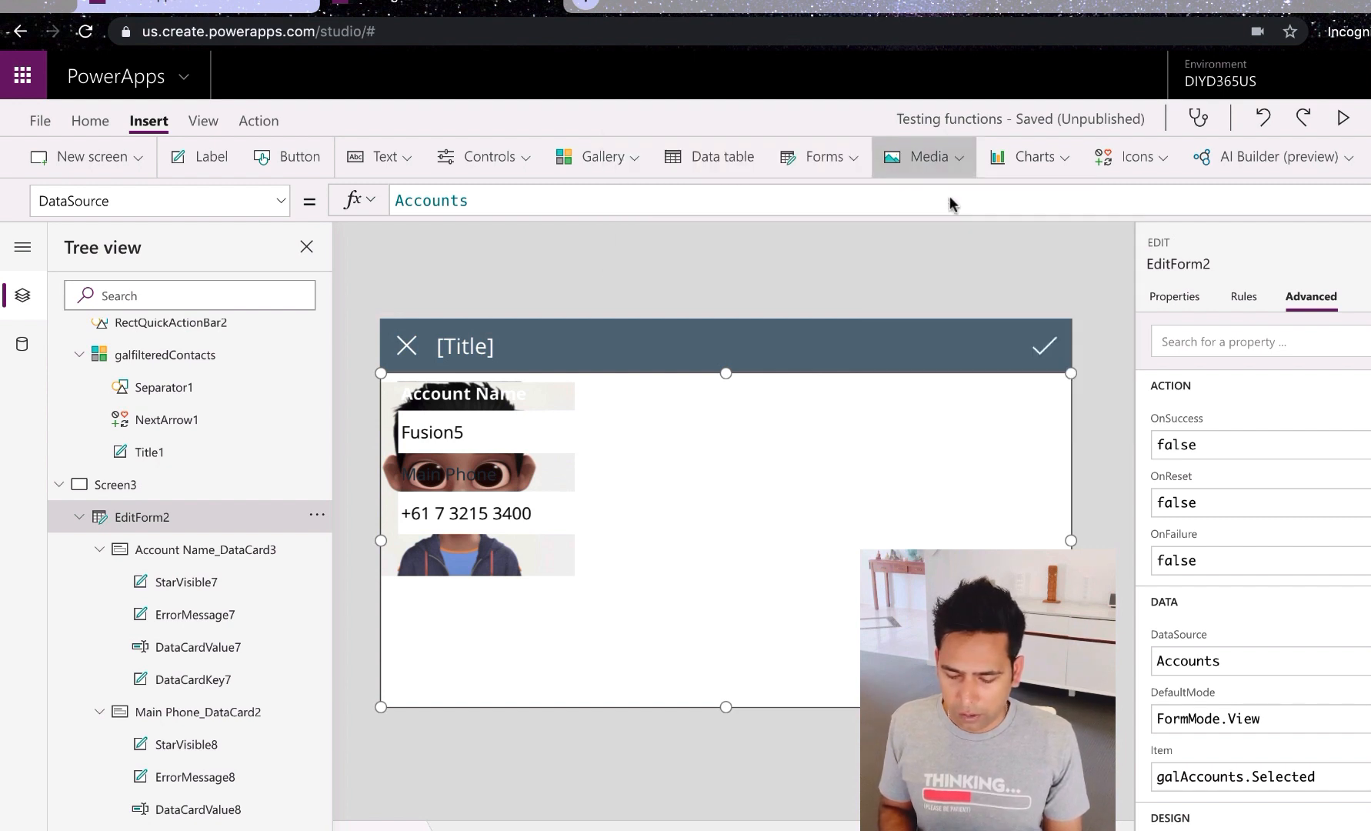
{"action": "left_click_drag", "start_coordinate": [526, 462], "coordinate": [813, 479]}
Step: Set Image5 to IMG_2727 and nudge it to X 524, Y 115, width 320
{"action": "left_click", "coordinate": [1177, 298]}
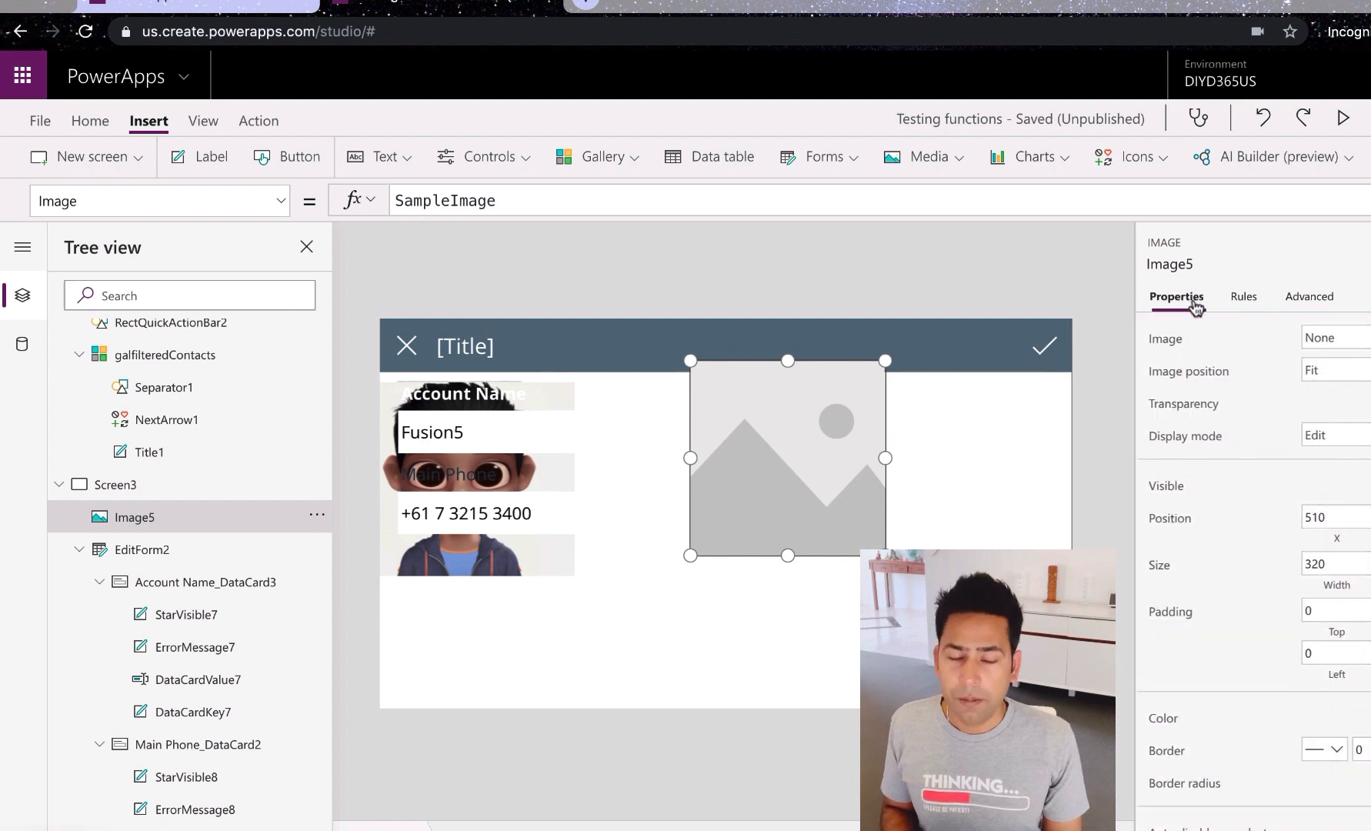
{"action": "left_click", "coordinate": [1335, 338]}
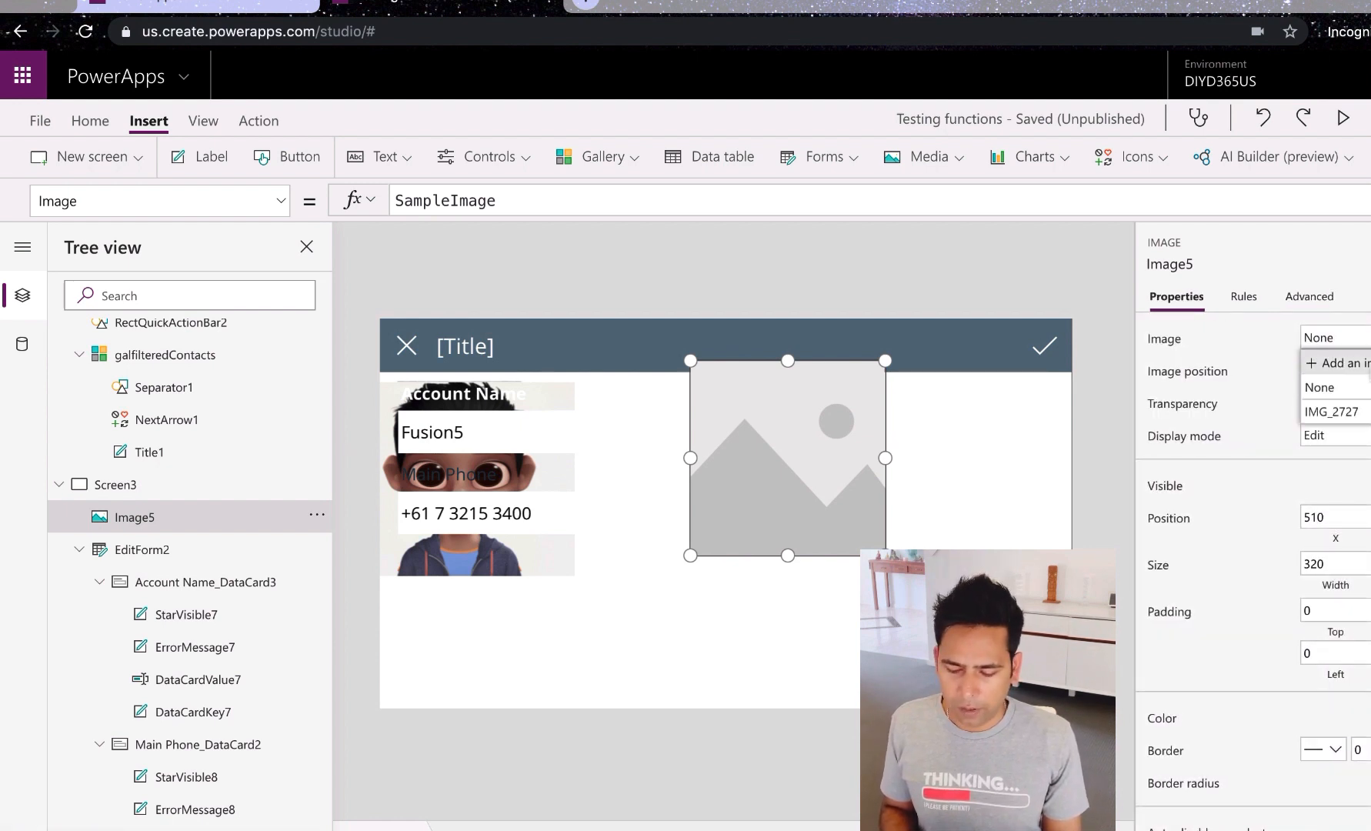
{"action": "left_click", "coordinate": [1346, 412]}
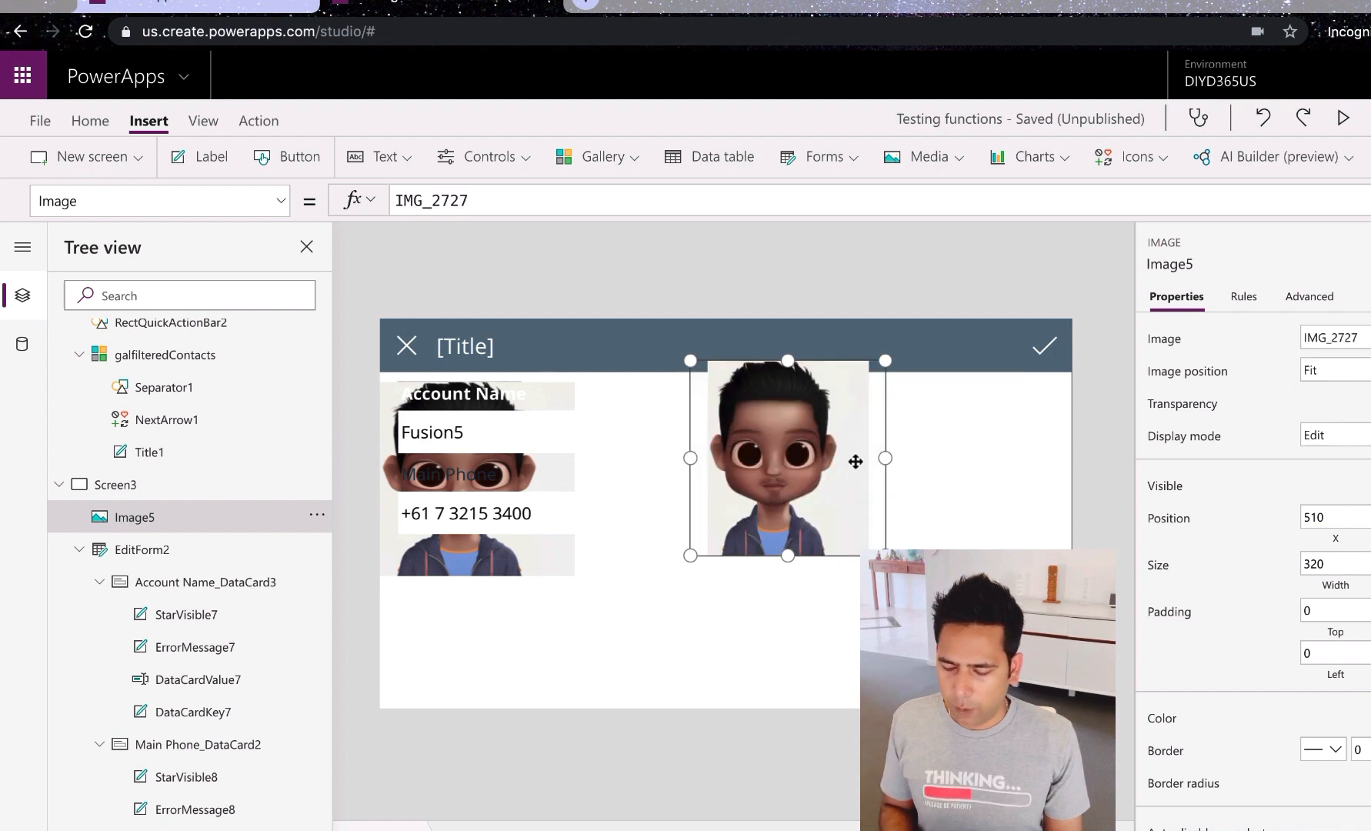
{"action": "left_click_drag", "start_coordinate": [828, 461], "coordinate": [838, 488]}
{"action": "key", "text": "Down"}
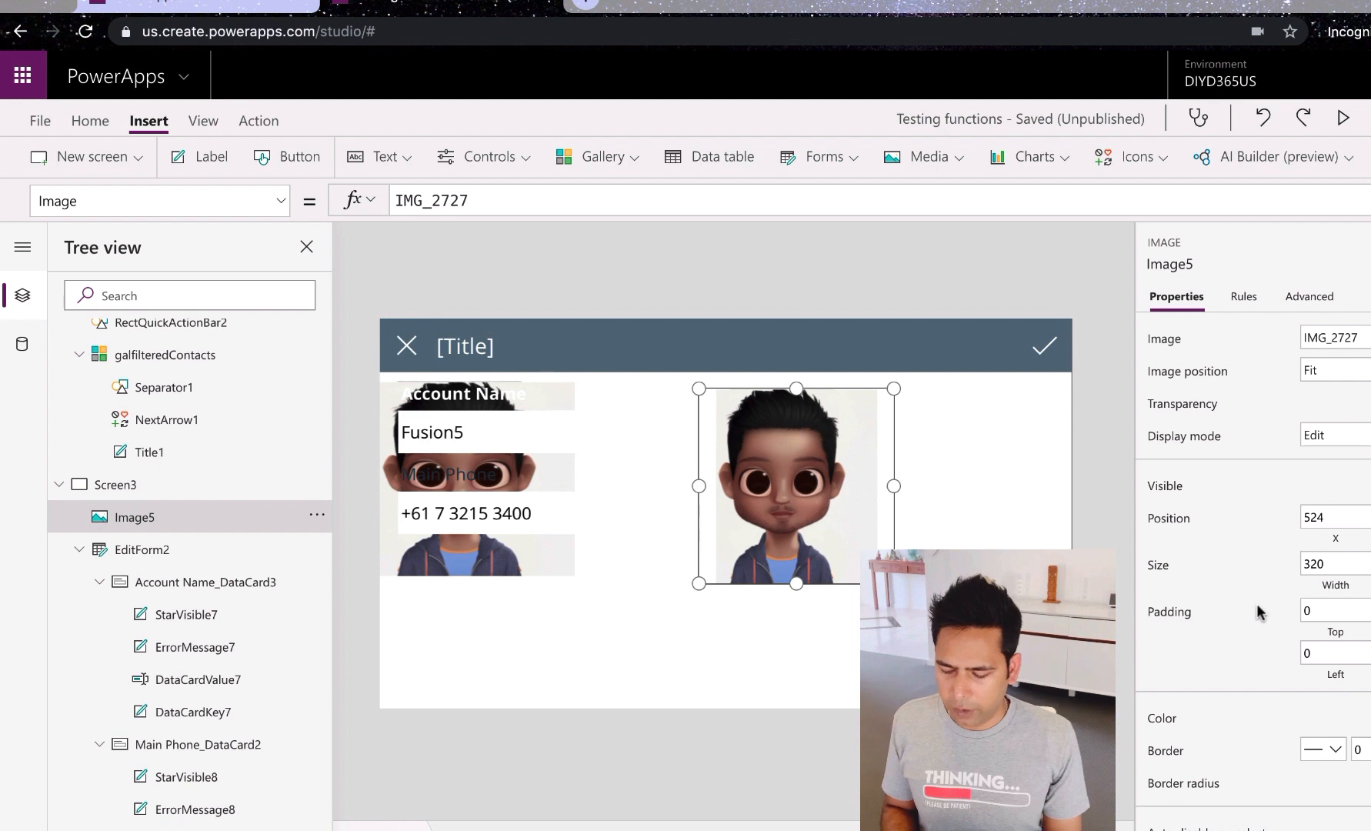
{"action": "double_click", "coordinate": [1348, 565]}
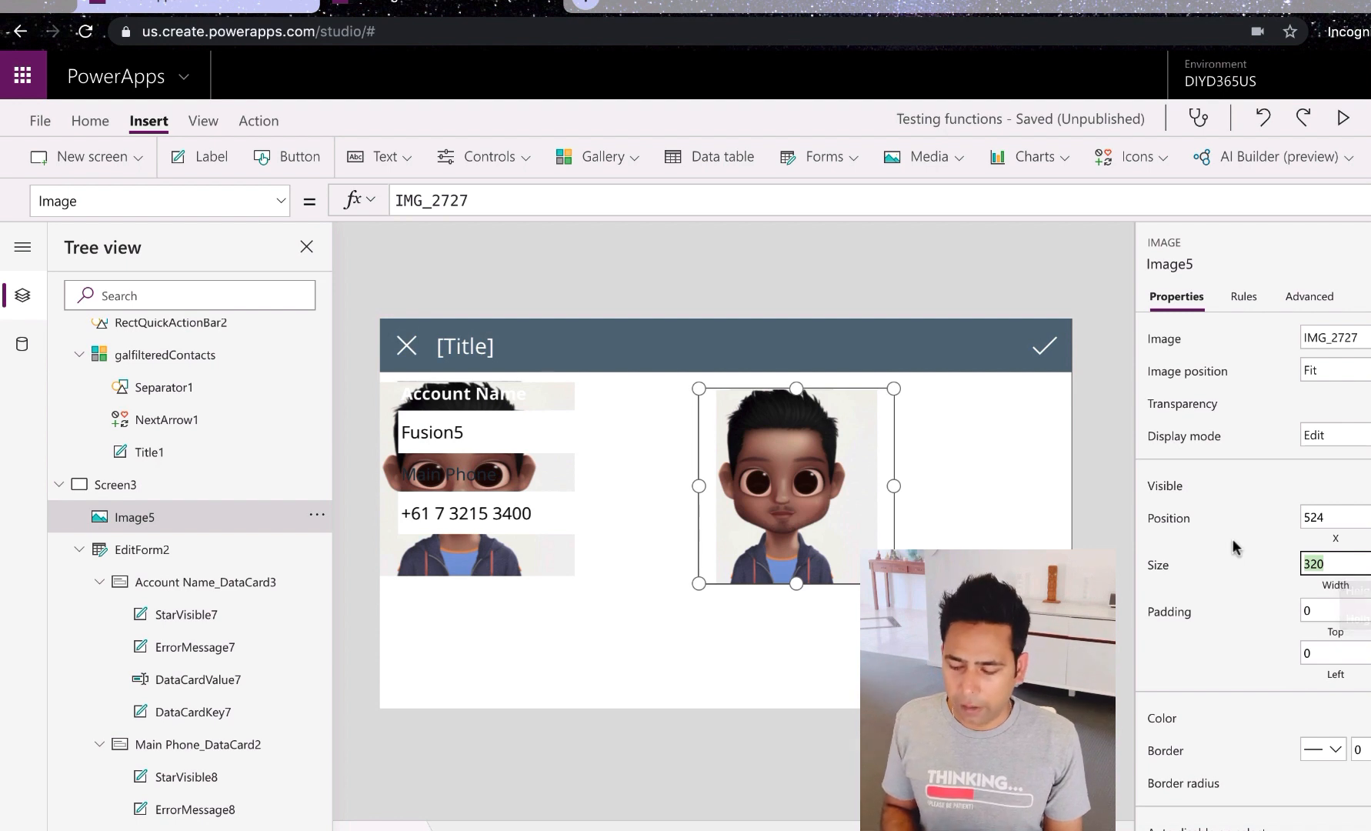
{"action": "left_click", "coordinate": [1310, 297]}
Step: Set Image5's RadiusTopRight to Image5.Height
{"action": "scroll", "coordinate": [1268, 523], "scroll_direction": "down", "scroll_amount": 15}
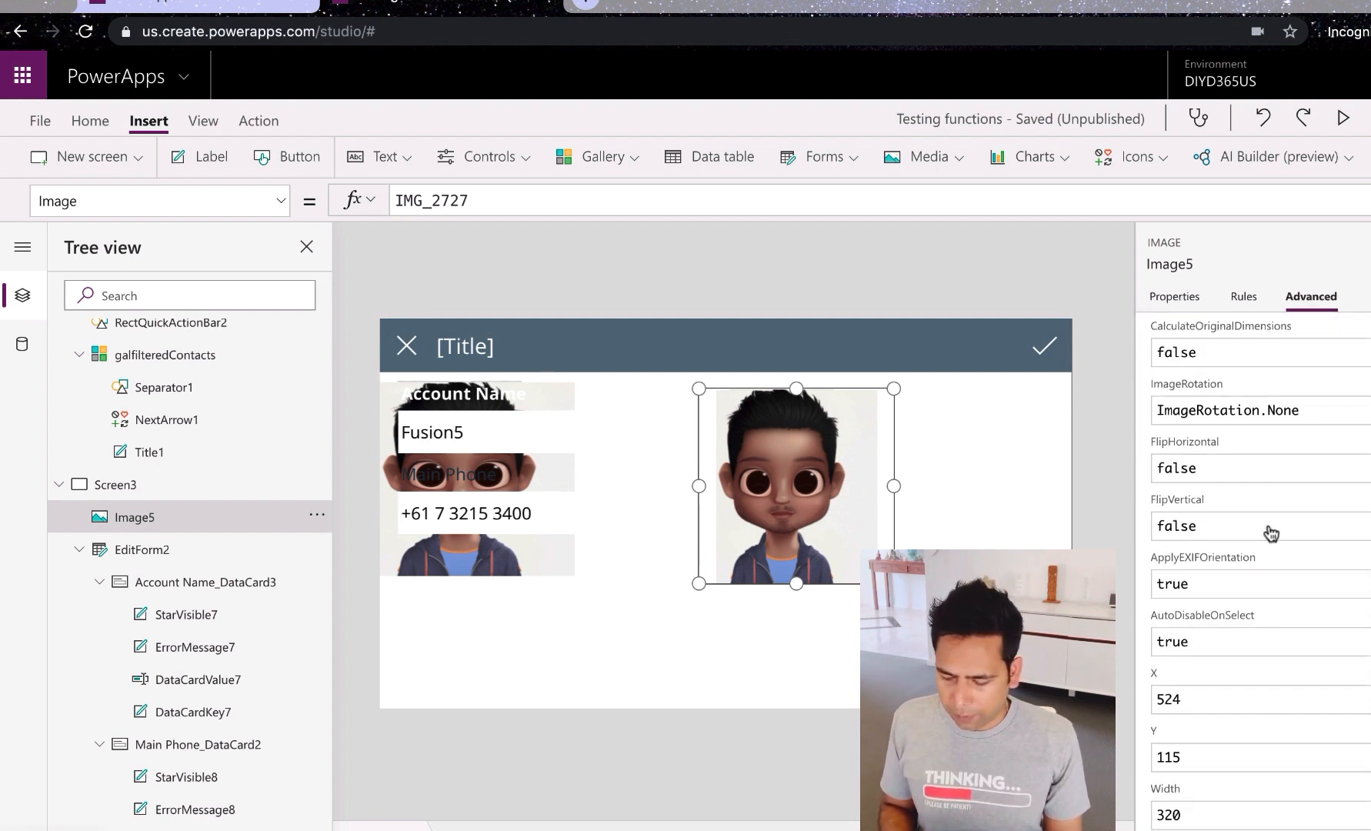
{"action": "scroll", "coordinate": [1268, 523], "scroll_direction": "down", "scroll_amount": 1}
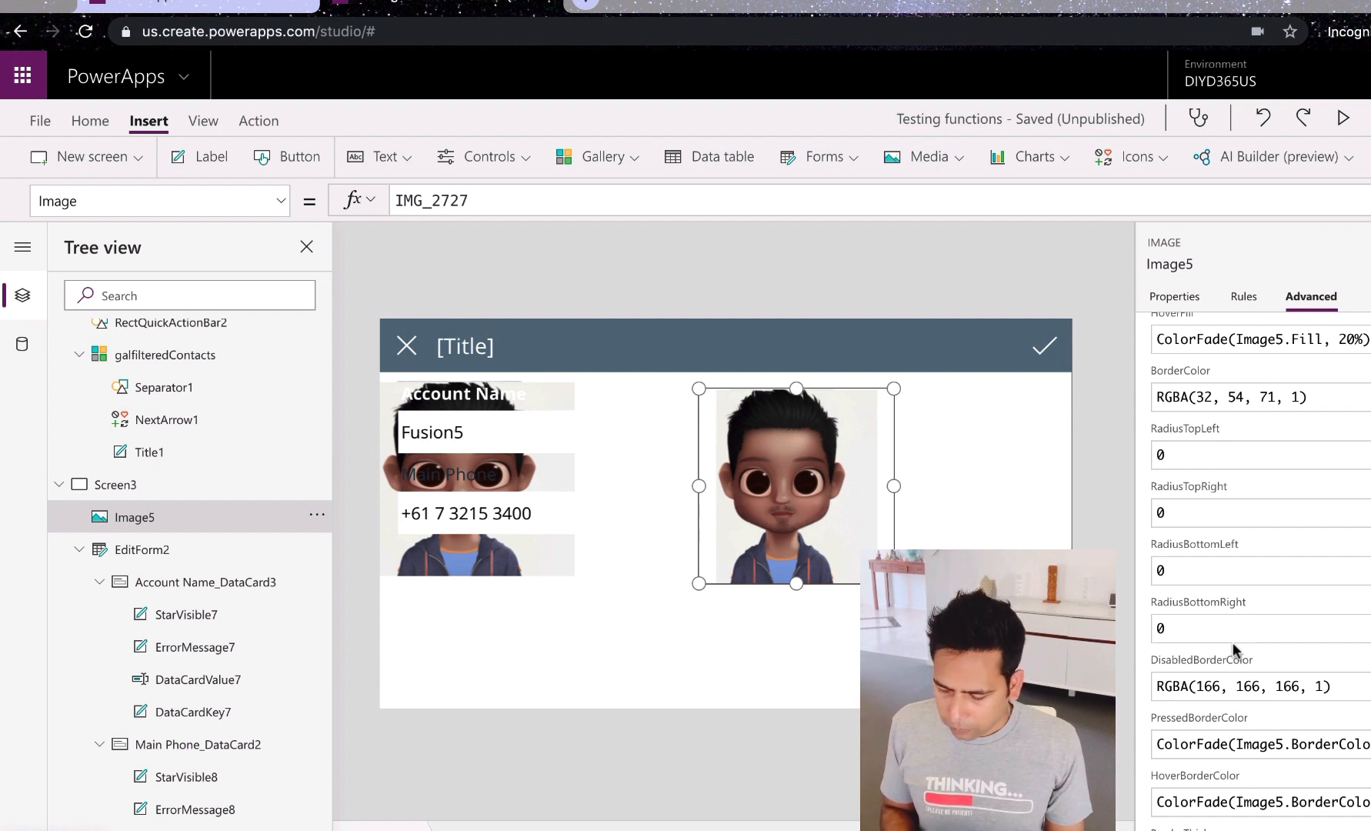
{"action": "left_click", "coordinate": [1201, 513]}
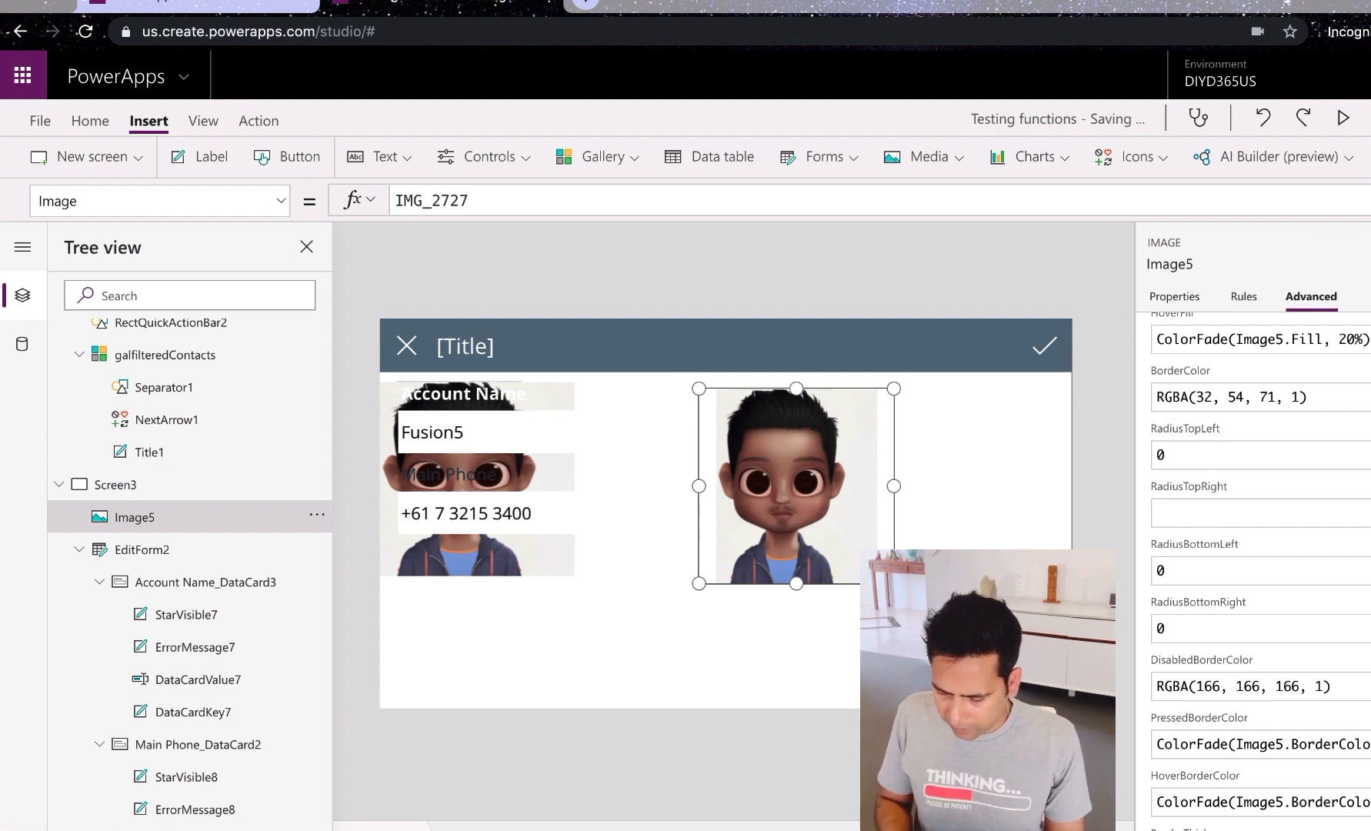
{"action": "type", "text": "Image"}
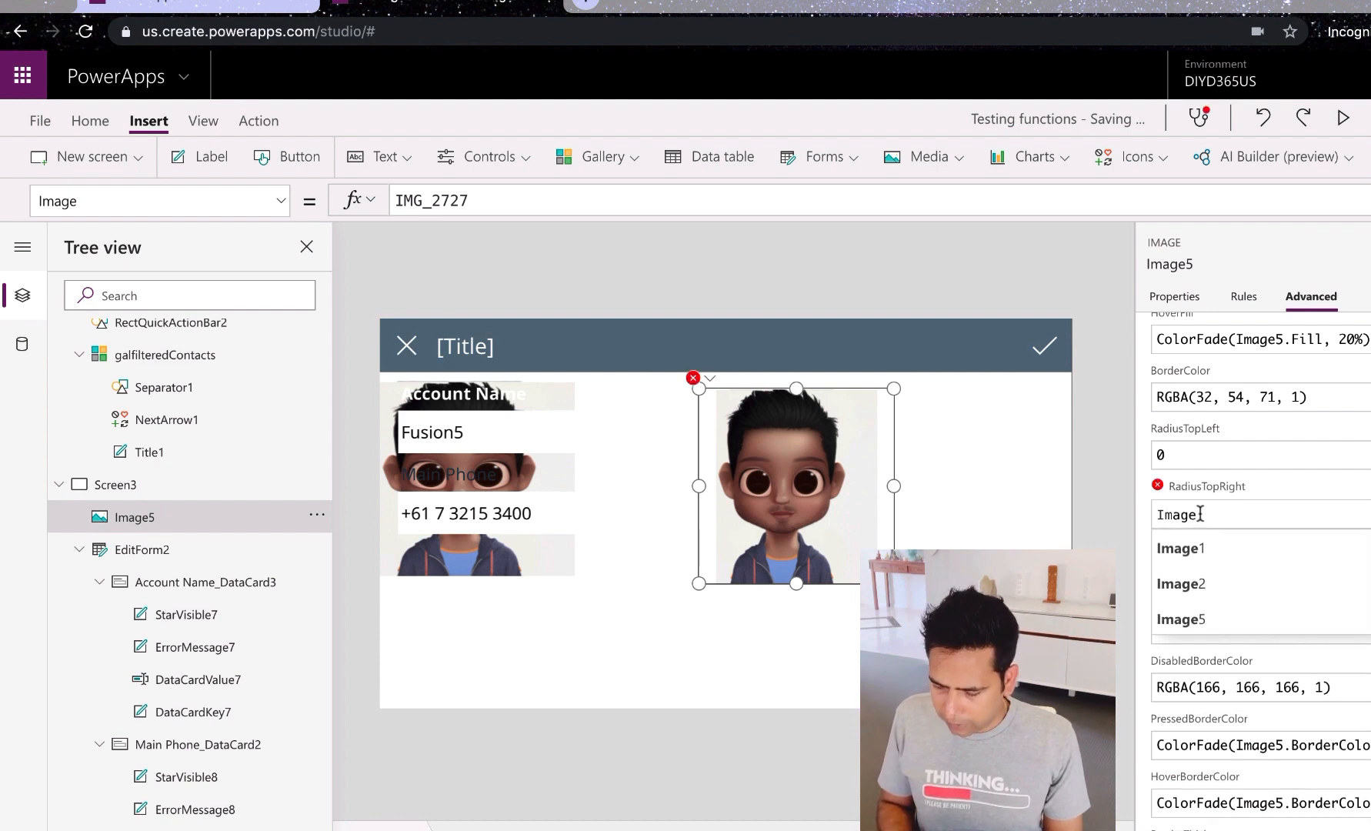
{"action": "left_click", "coordinate": [1195, 630]}
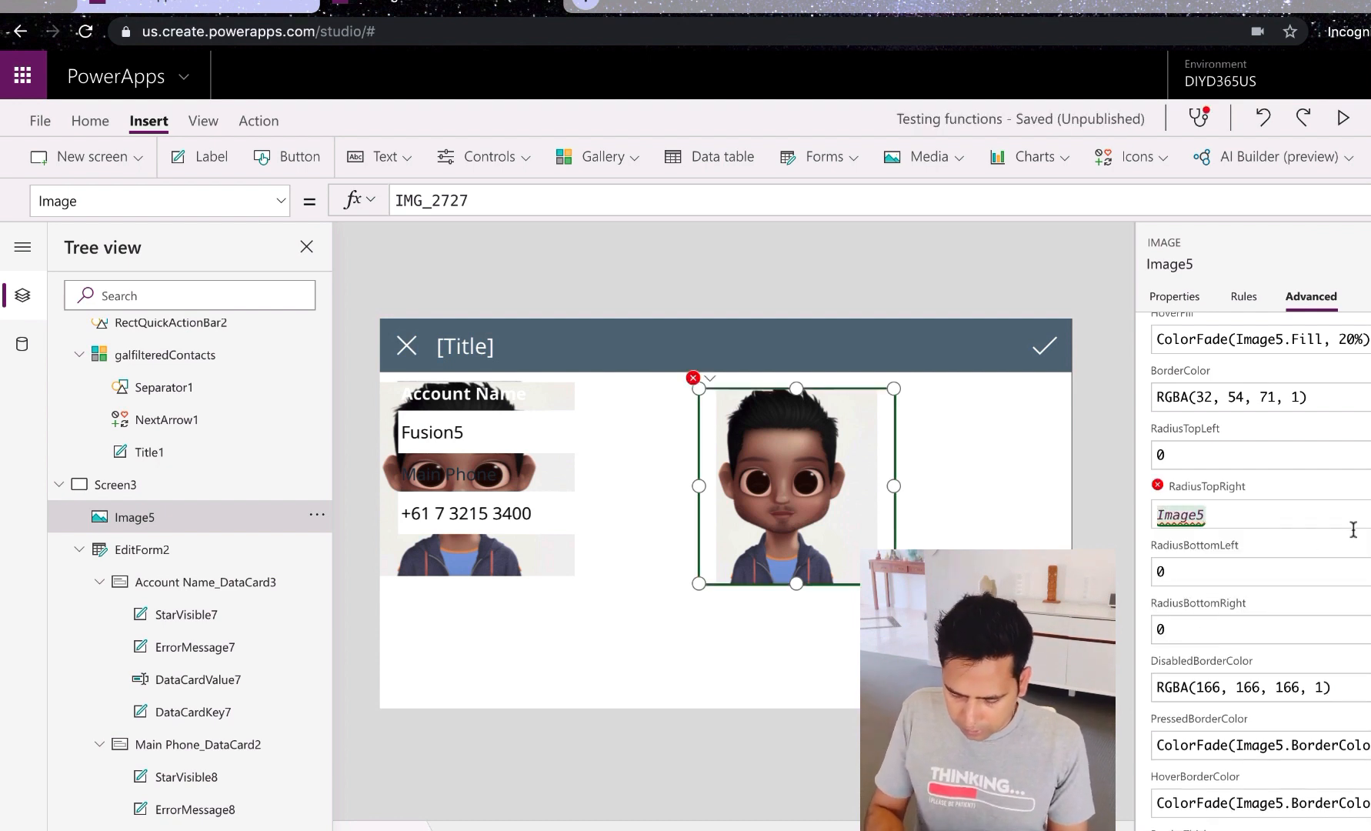
{"action": "type", "text": ".Hei"}
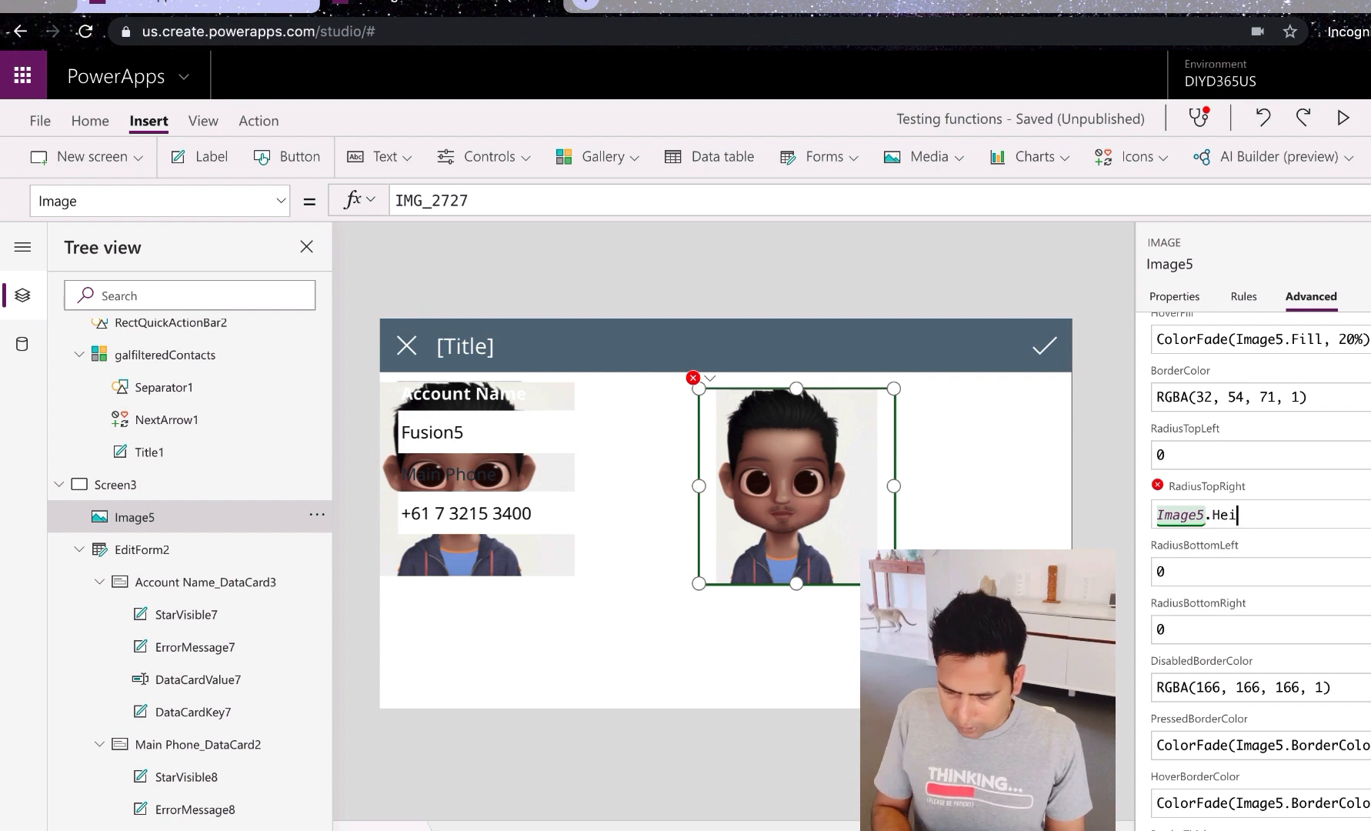
{"action": "type", "text": "ght"}
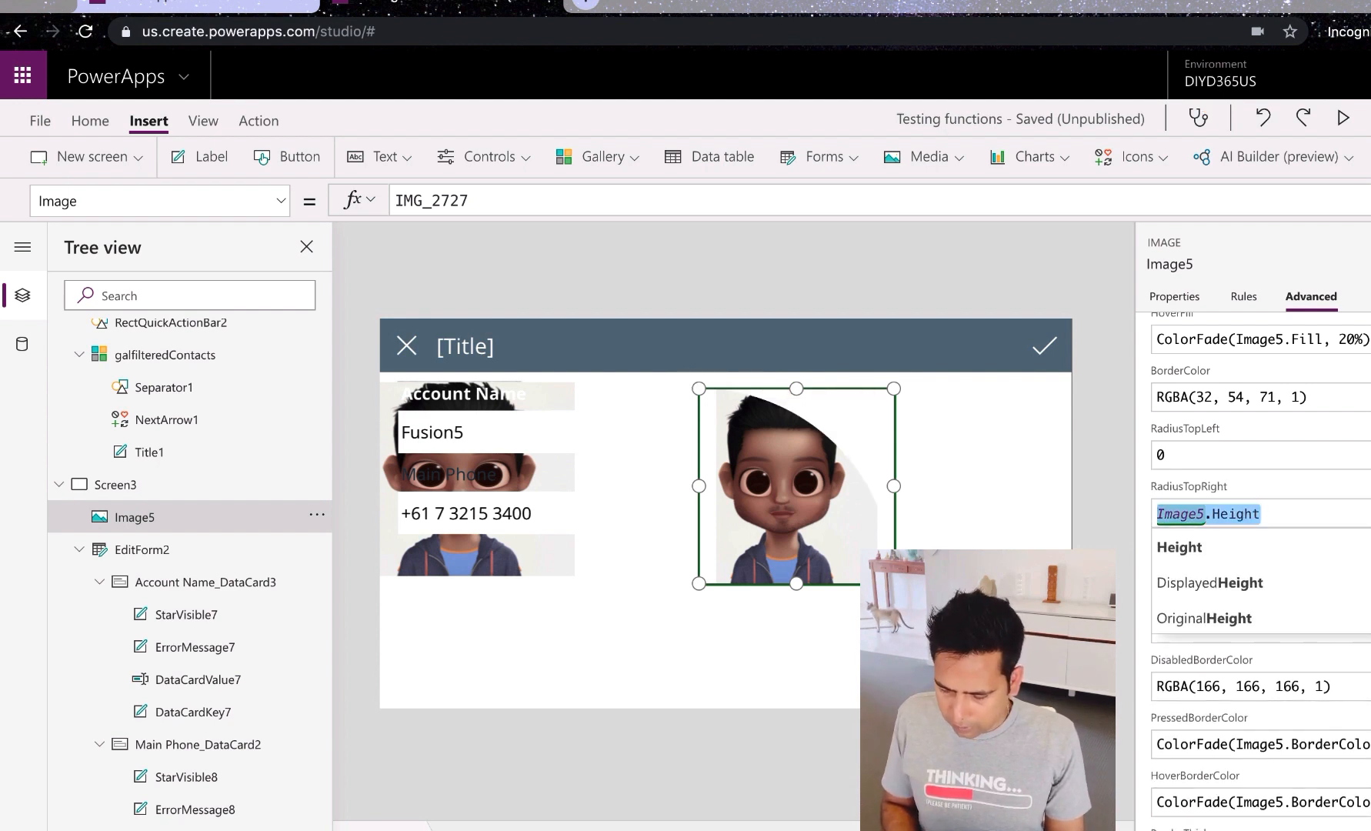
{"action": "left_click", "coordinate": [1143, 531]}
Step: Paste Image5.Height into the bottom-left, bottom-right and top-left radii, making the avatar circular
{"action": "left_click", "coordinate": [1185, 567]}
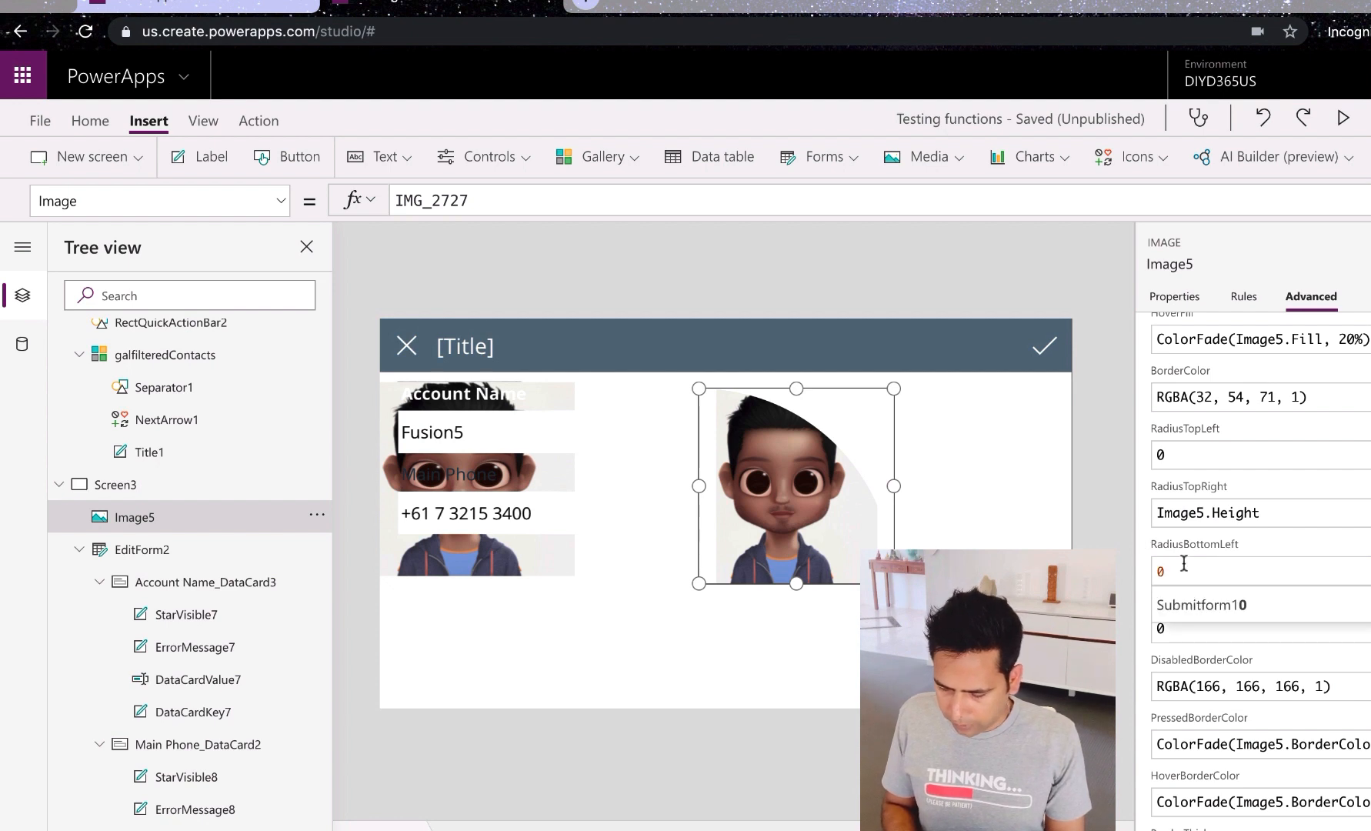
{"action": "type", "text": "Image5.Height"}
{"action": "left_click", "coordinate": [1145, 575]}
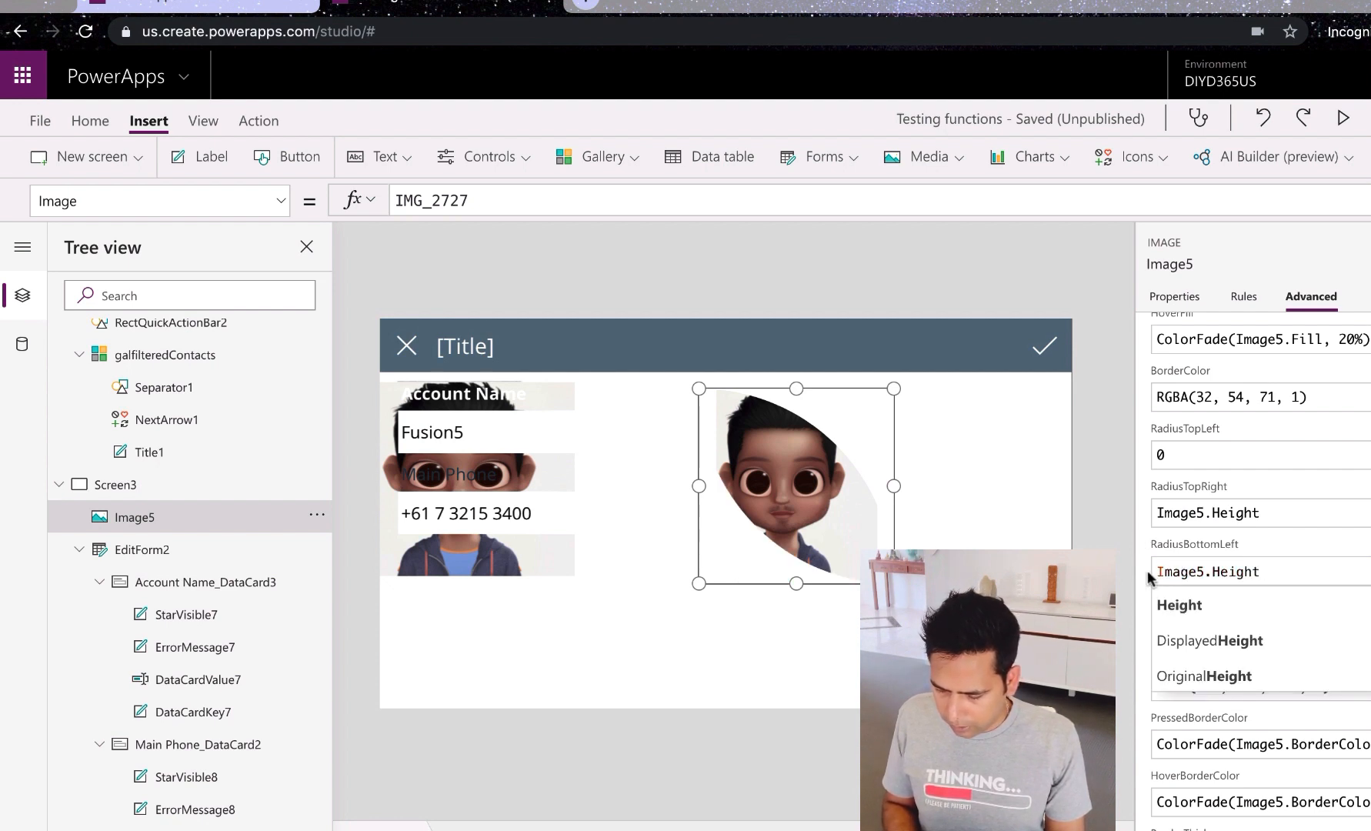
{"action": "left_click", "coordinate": [1181, 631]}
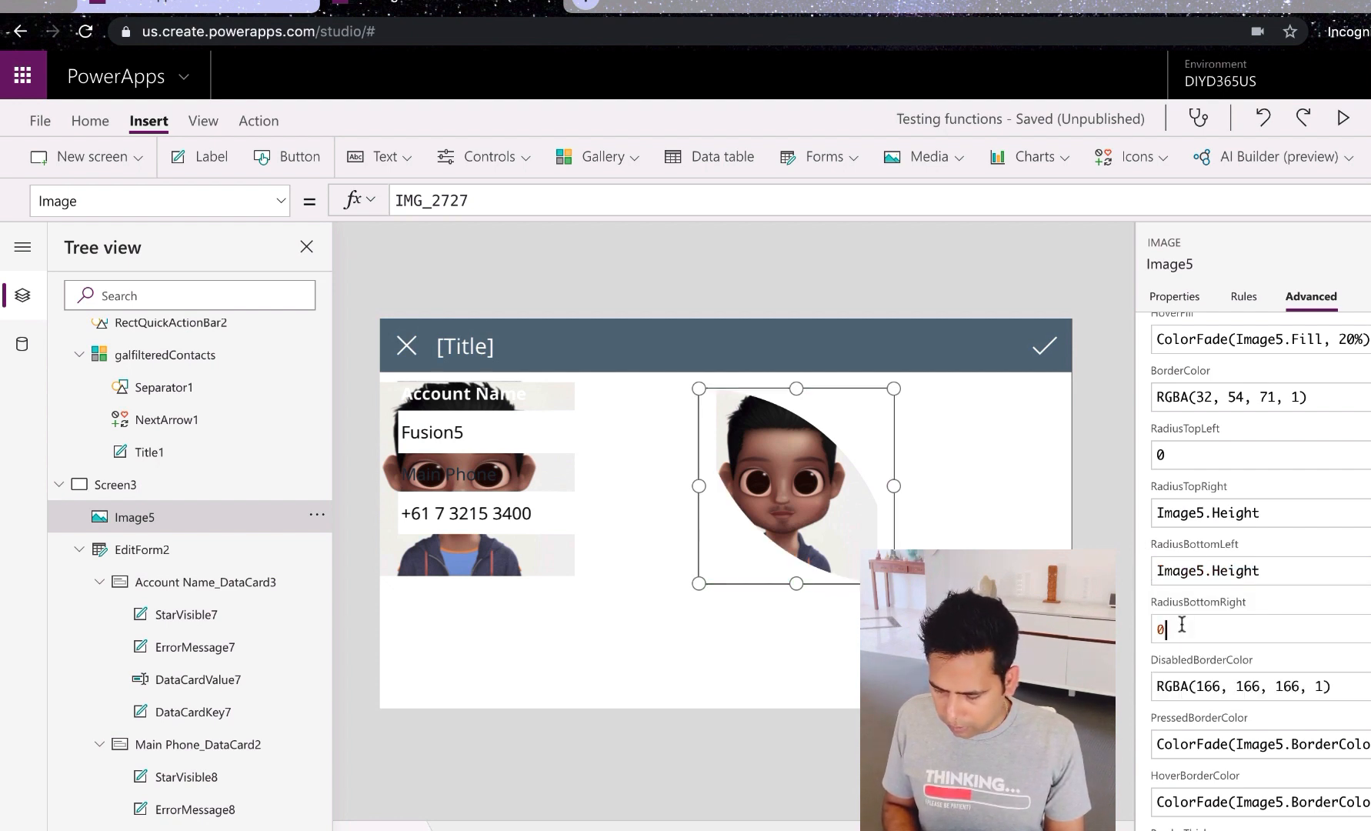
{"action": "type", "text": "Image5.Height"}
{"action": "left_click", "coordinate": [1143, 677]}
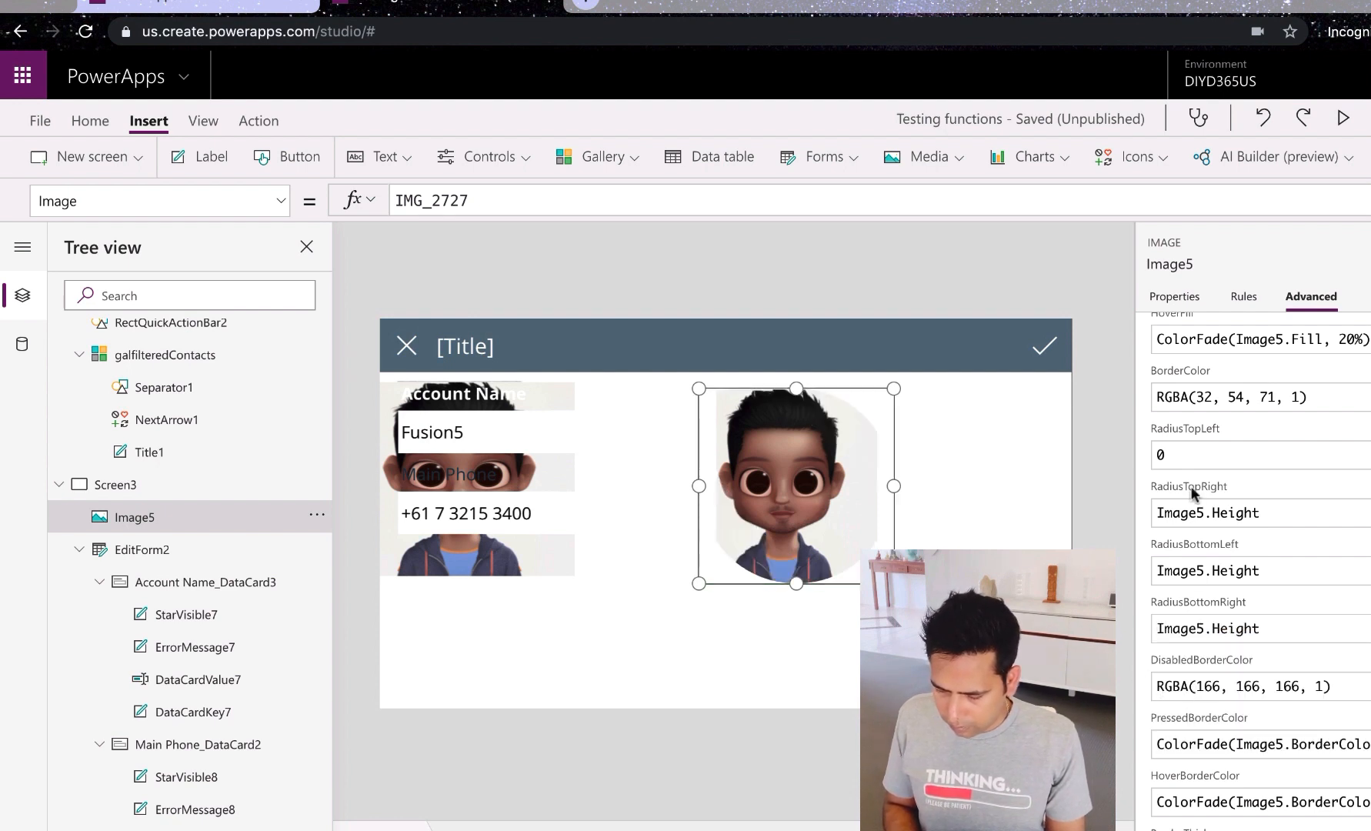
{"action": "left_click", "coordinate": [1186, 457]}
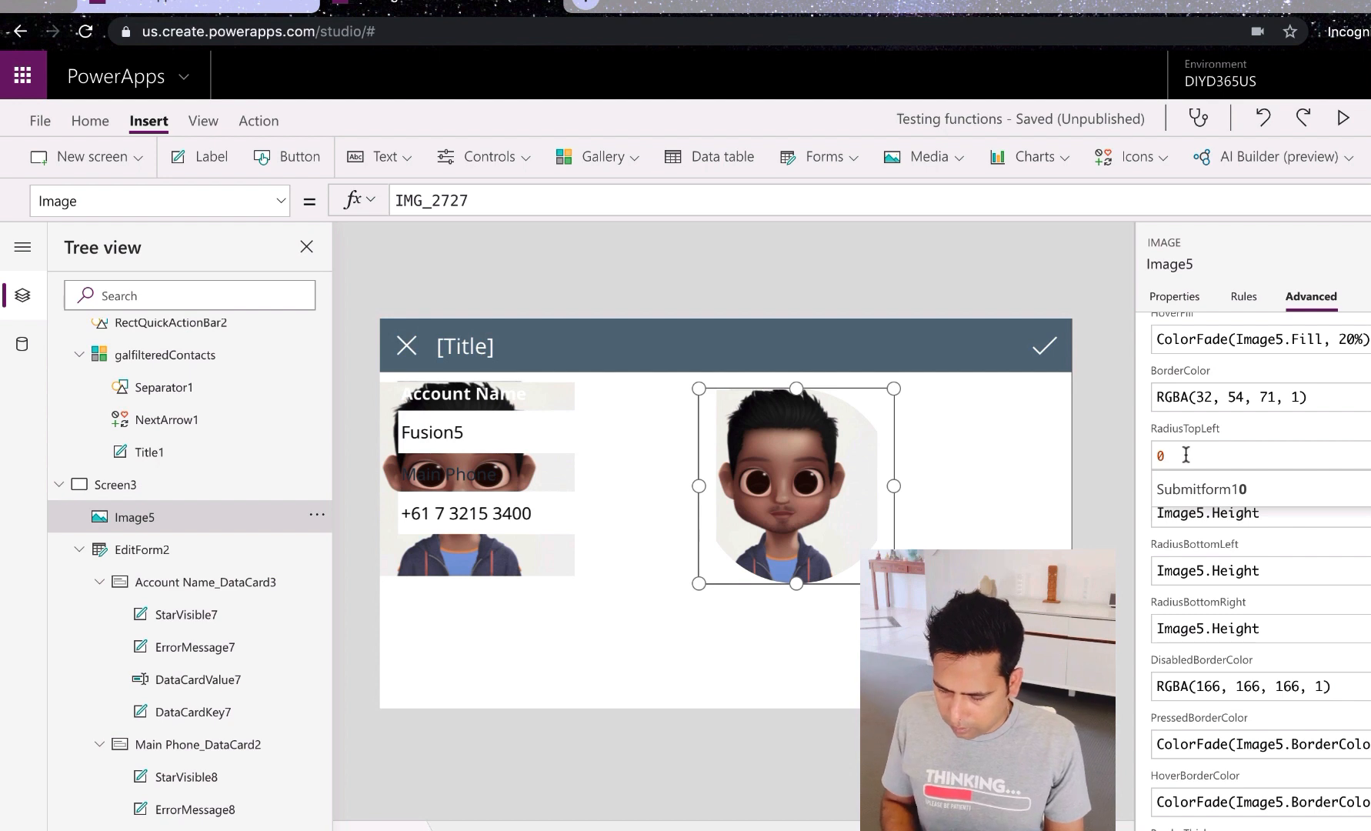
{"action": "key", "text": "BackSpace"}
{"action": "type", "text": "Image5.Height"}
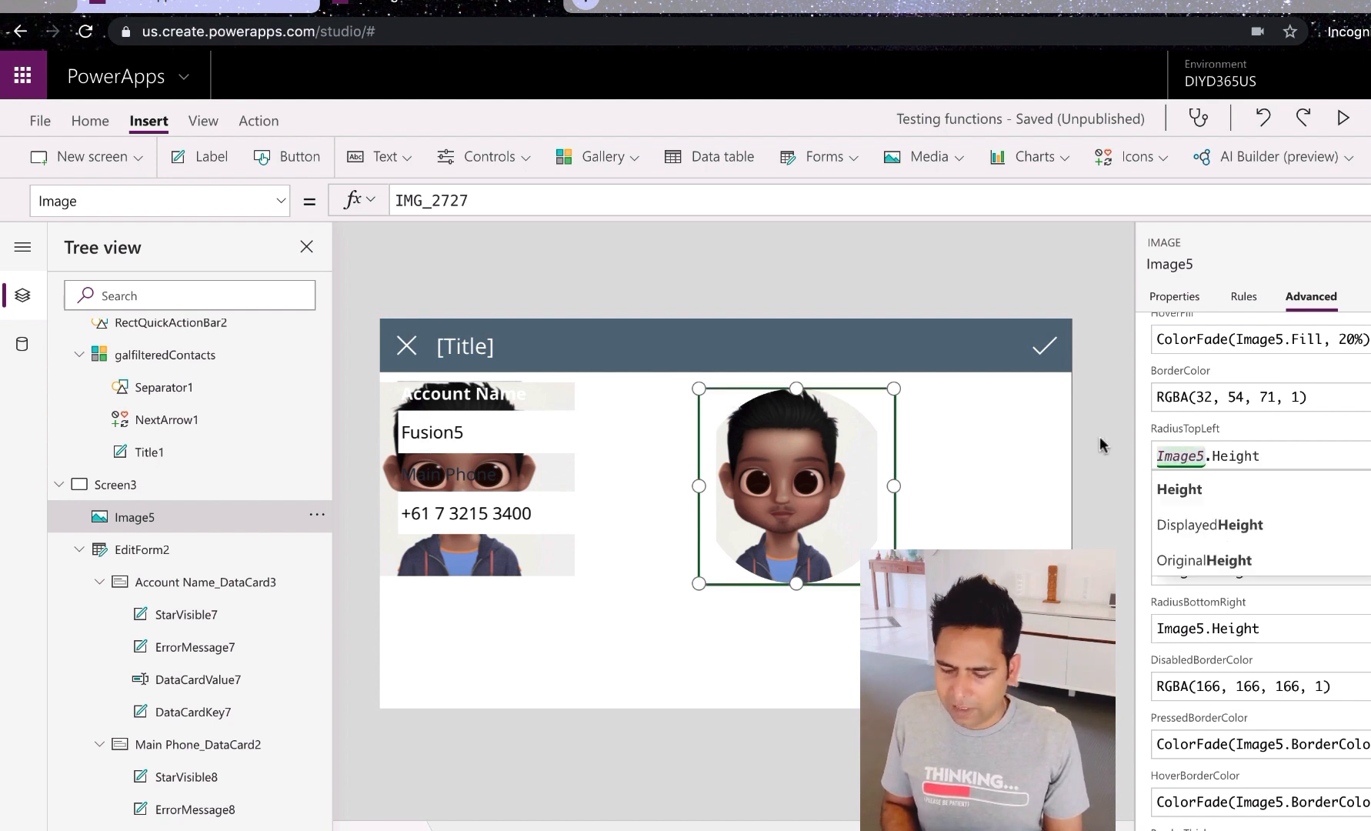
{"action": "left_click", "coordinate": [1140, 447]}
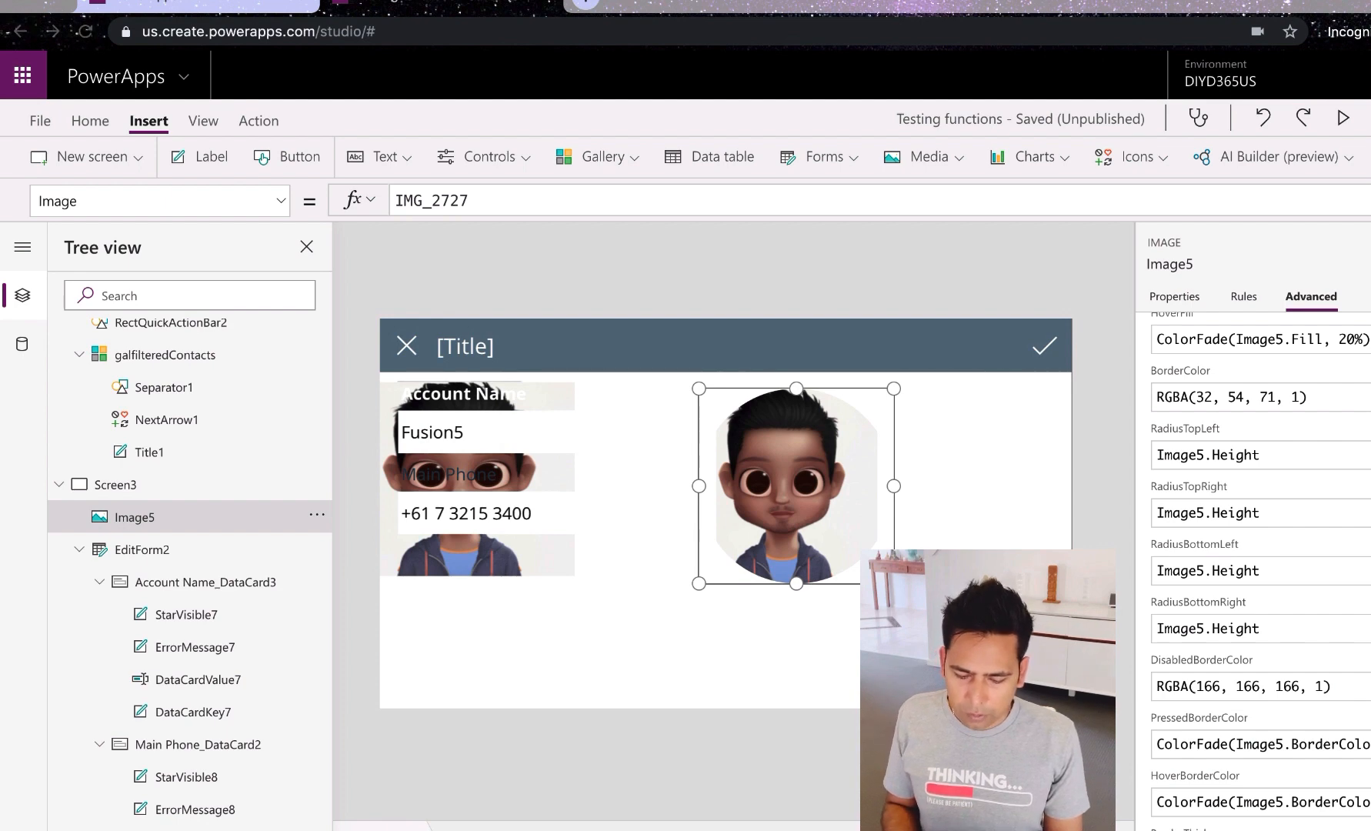
Step: Move the slide deck on to the 'Hiding a field' slide, then return to the app
{"action": "key", "text": "super+Tab"}
{"action": "key", "text": "Down"}
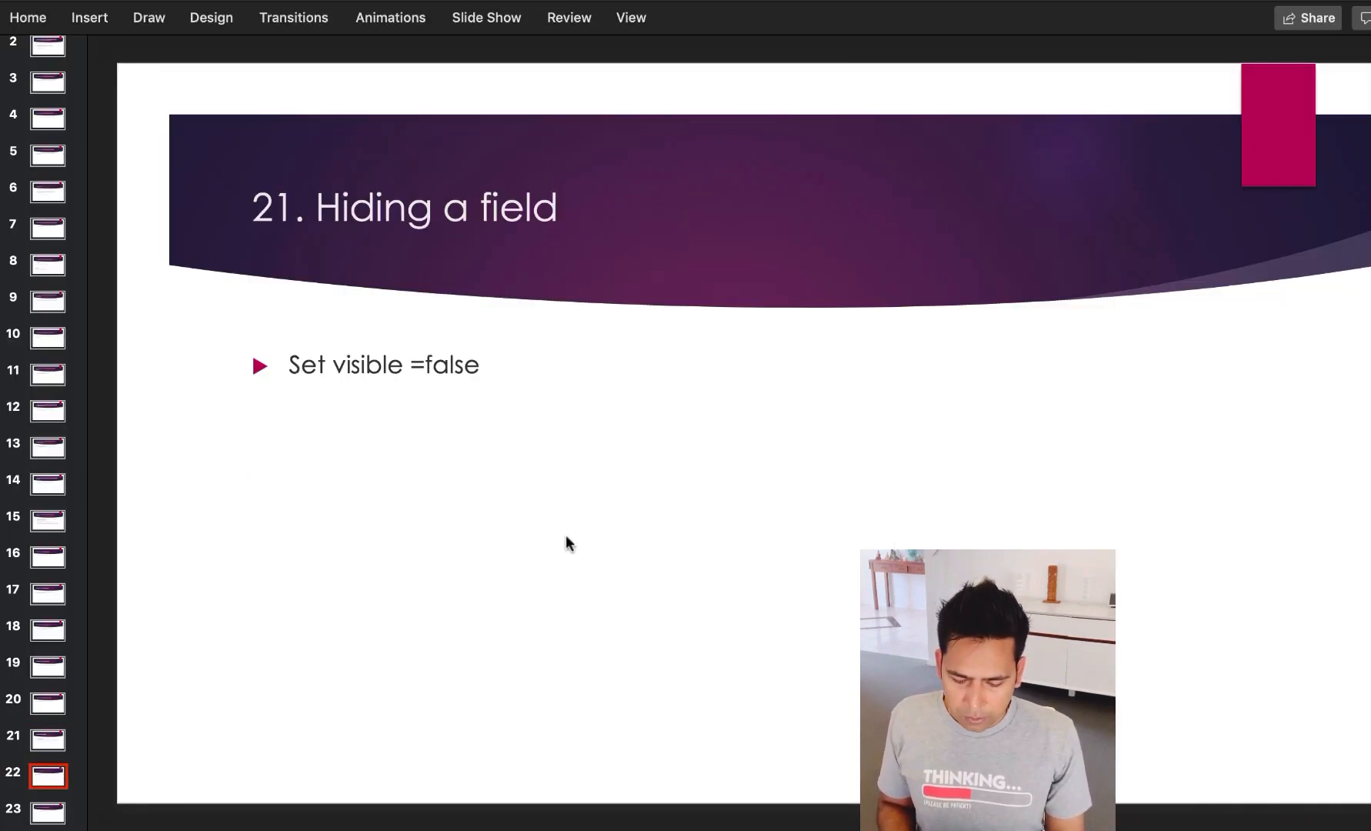
{"action": "key", "text": "super+Tab"}
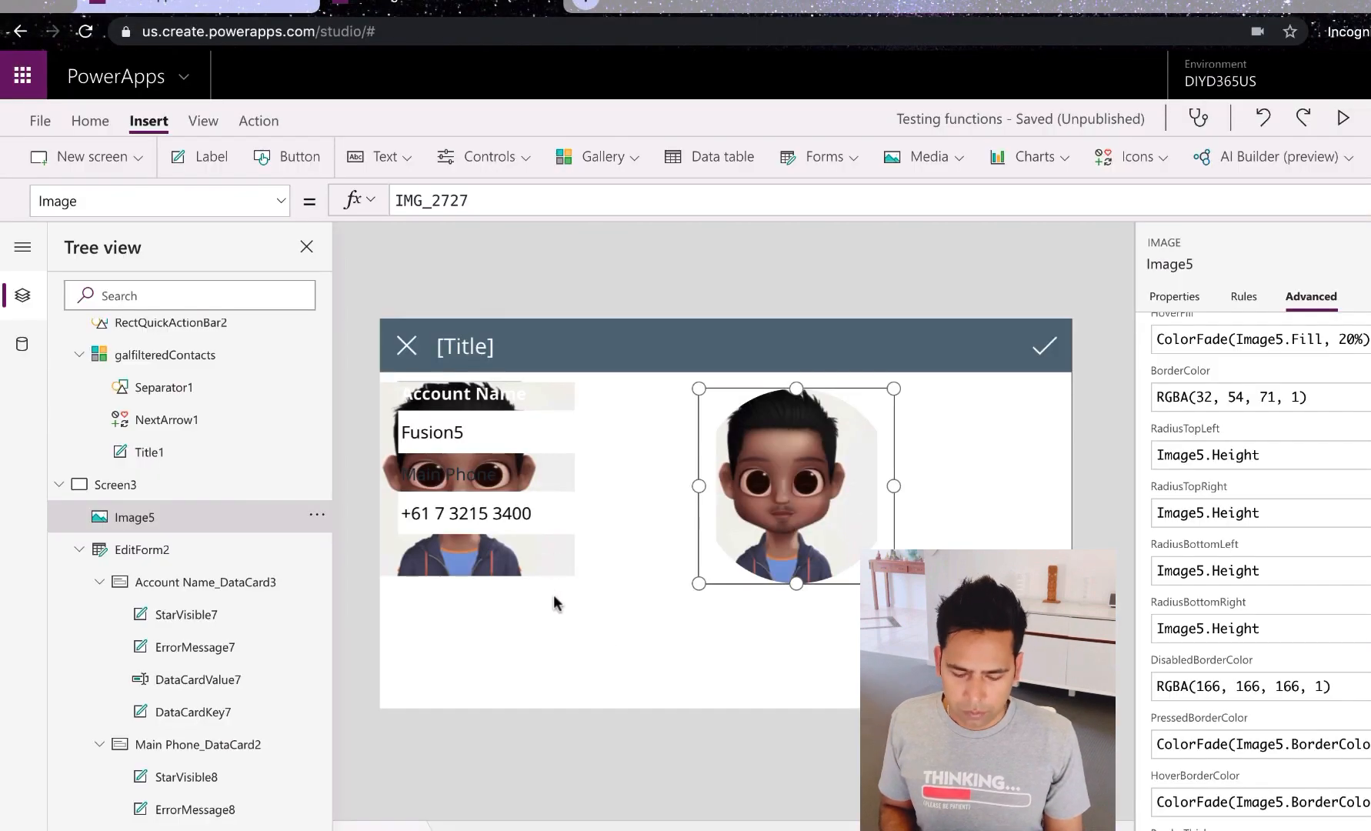
Step: Select the First Name card in EditForm1 and pick its Visible property
{"action": "left_click", "coordinate": [483, 517]}
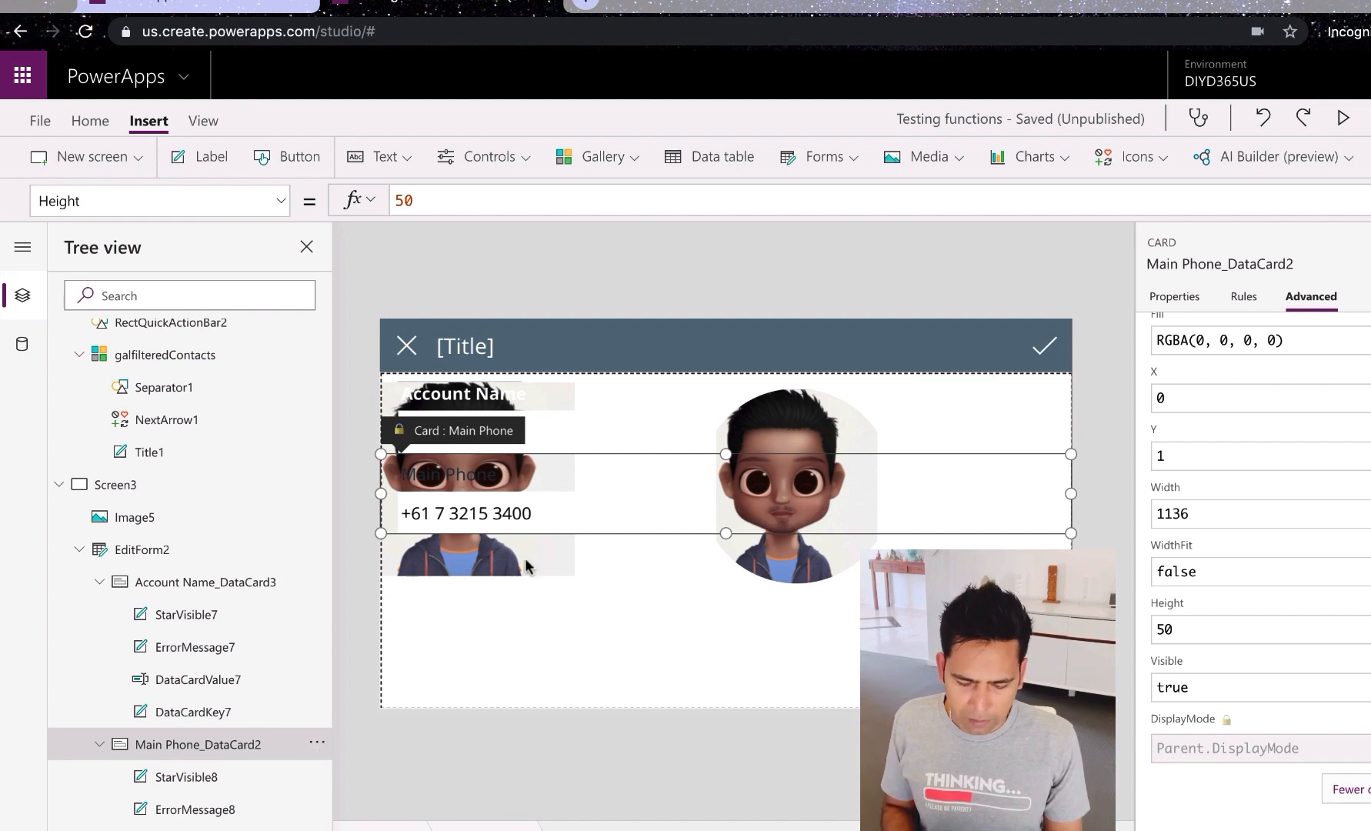
{"action": "scroll", "coordinate": [237, 502], "scroll_direction": "up", "scroll_amount": 5}
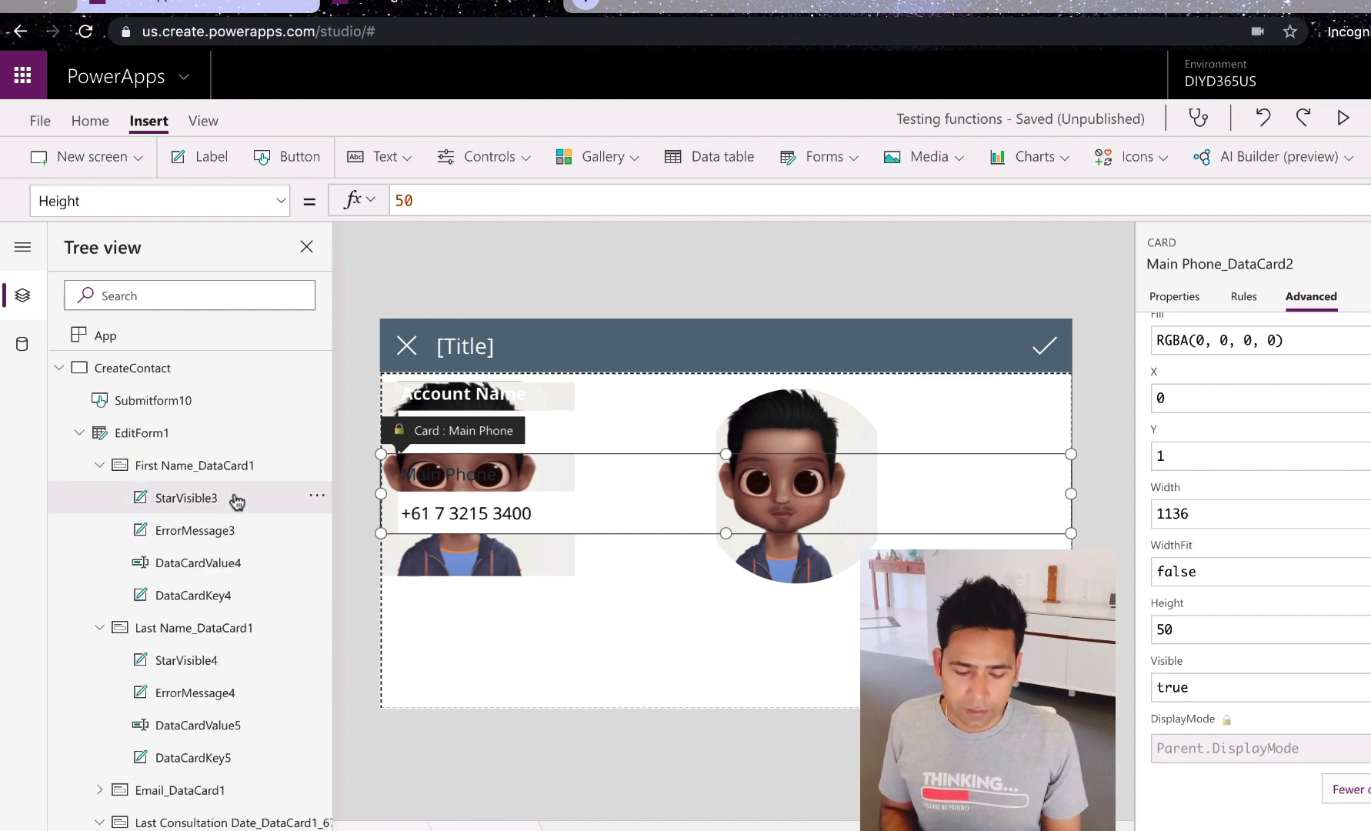
{"action": "left_click", "coordinate": [166, 440]}
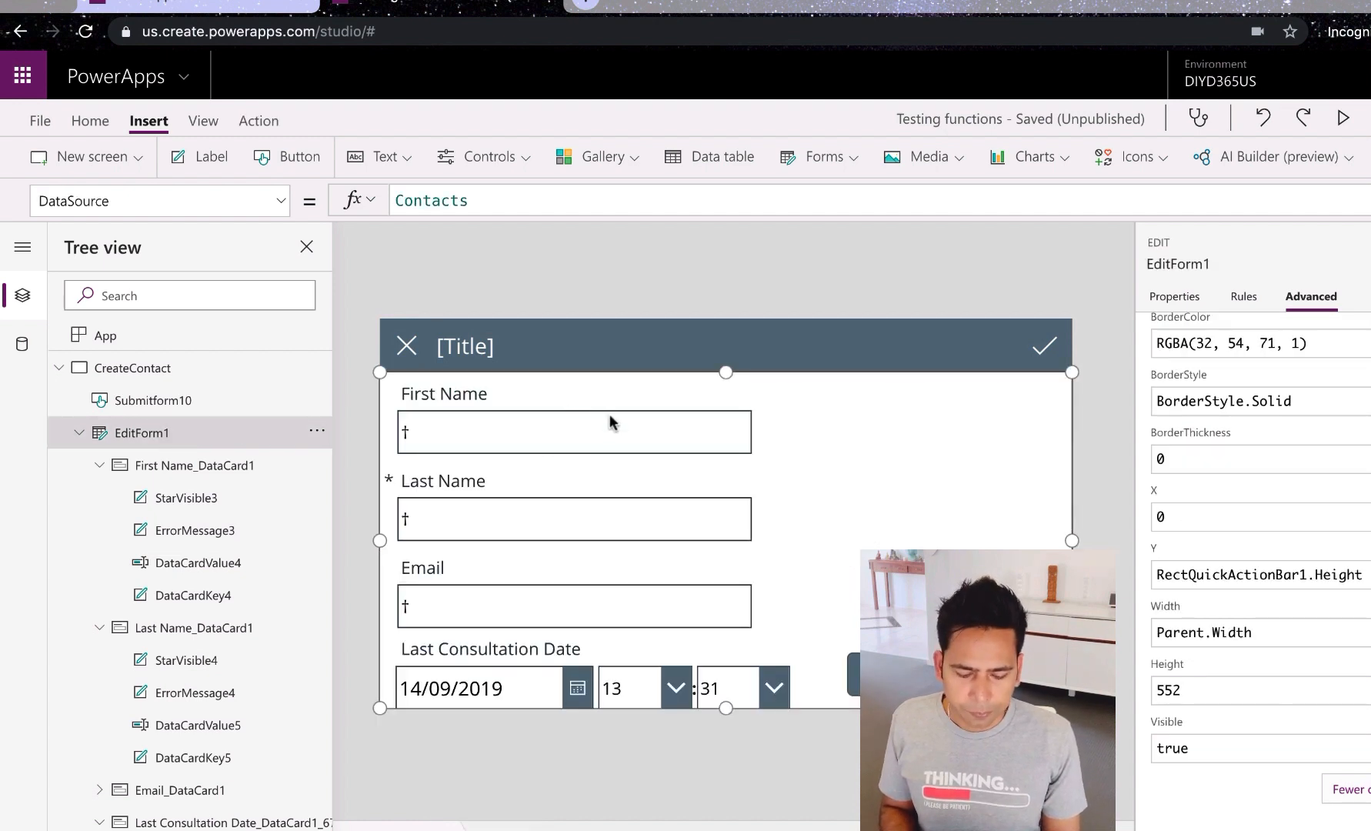
{"action": "left_click", "coordinate": [200, 474]}
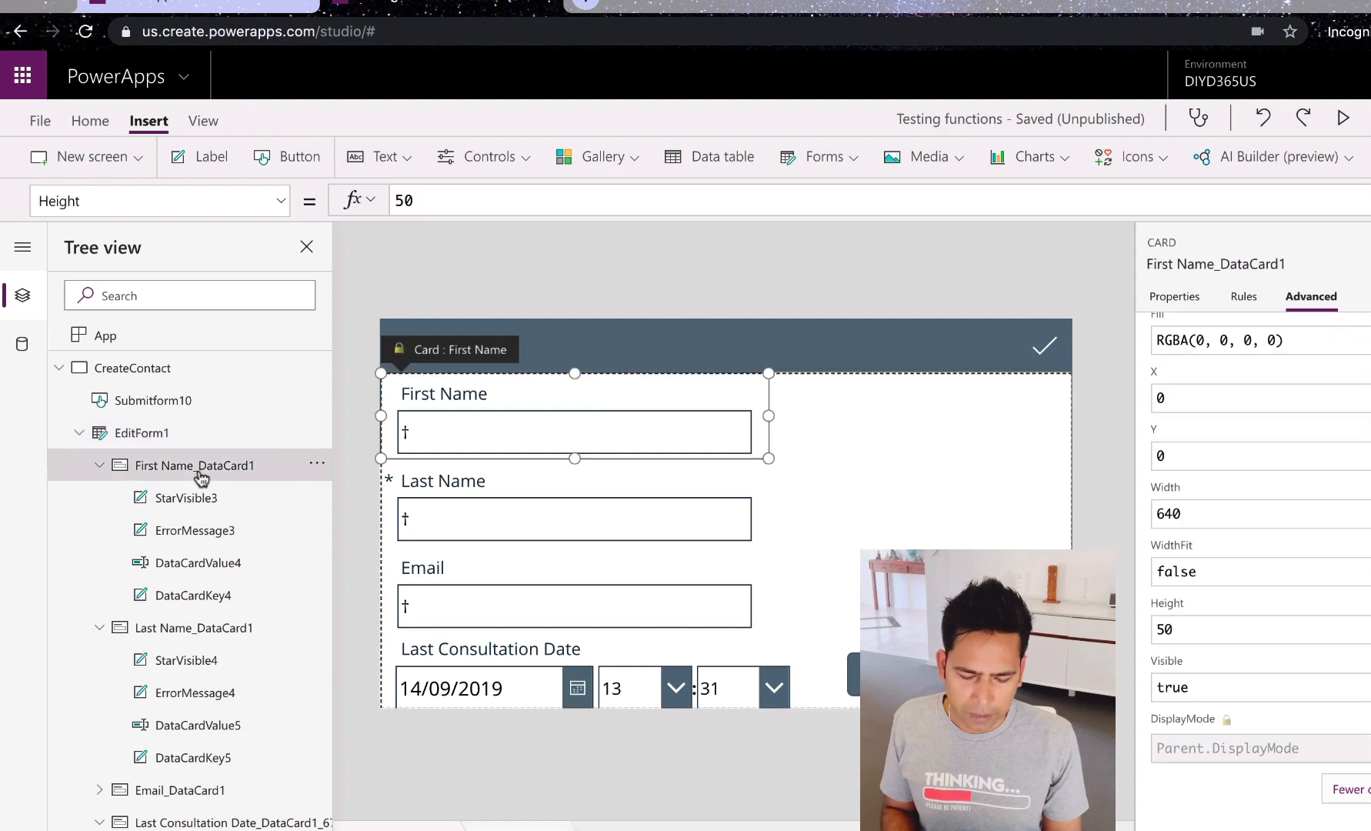
{"action": "left_click", "coordinate": [281, 201]}
{"action": "left_click", "coordinate": [163, 428]}
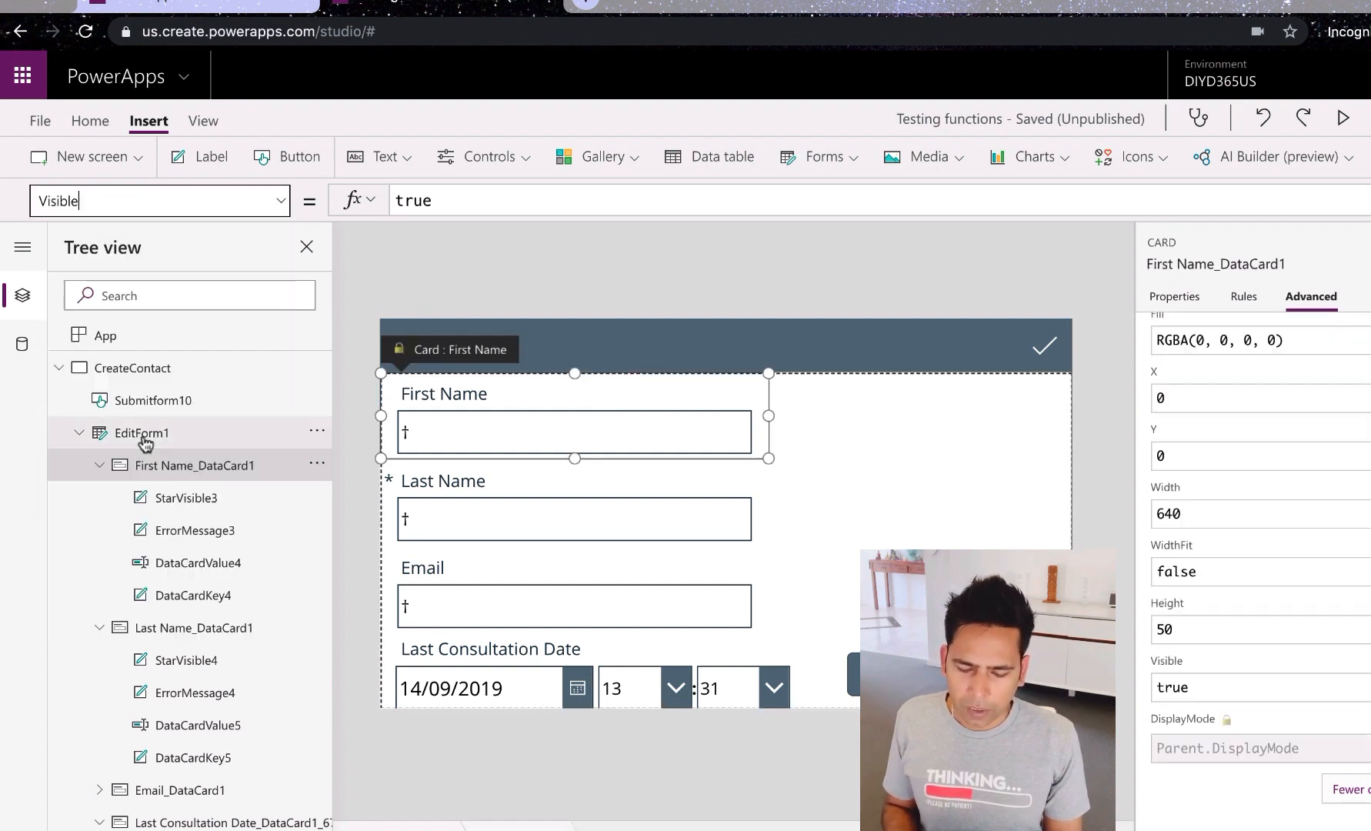
Step: Change the First Name card's Visible formula from true to false
{"action": "double_click", "coordinate": [443, 201]}
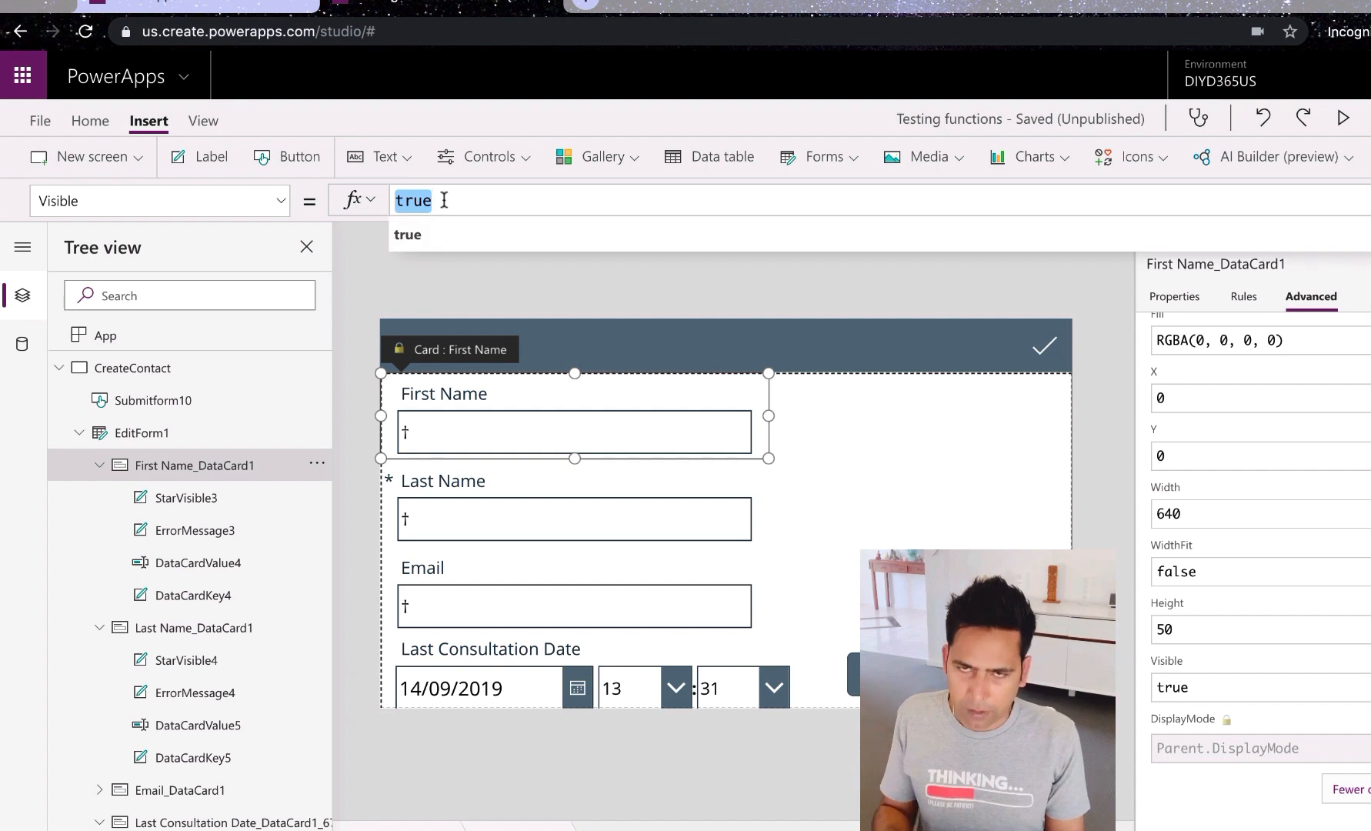
{"action": "type", "text": "false"}
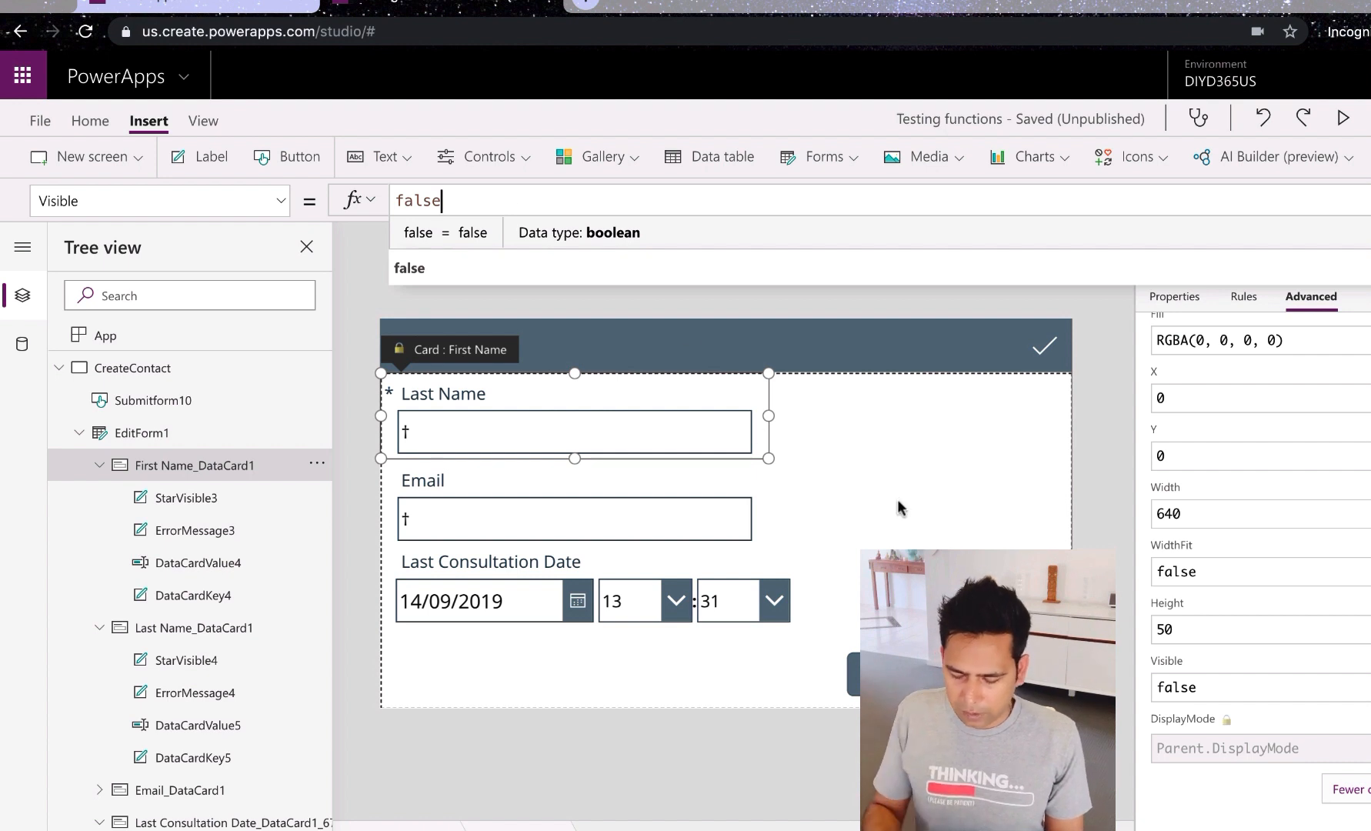
{"action": "key", "text": "BackSpace"}
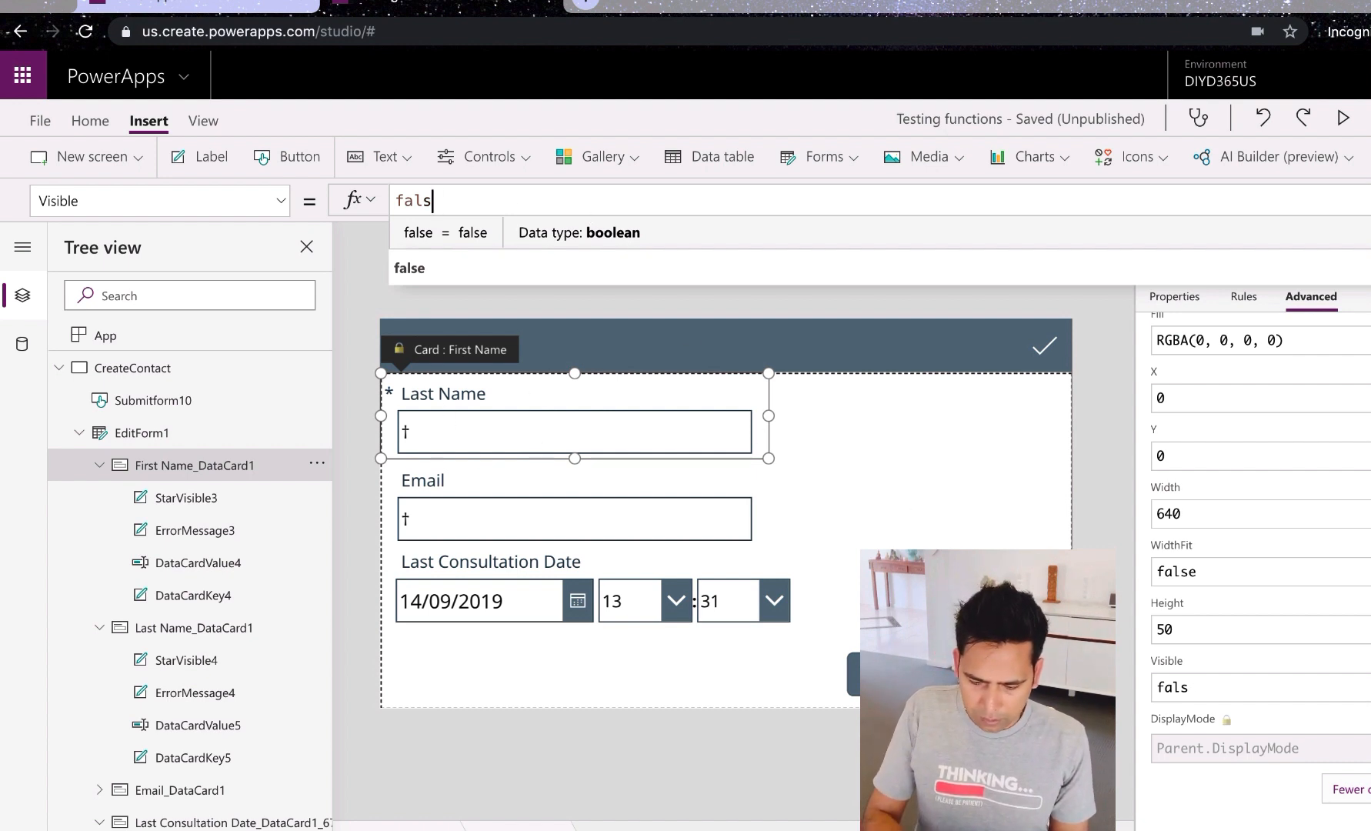
{"action": "key", "text": "BackSpace"}
{"action": "key", "text": "BackSpace"}
{"action": "key", "text": "BackSpace"}
{"action": "key", "text": "BackSpace"}
{"action": "type", "text": "Tr"}
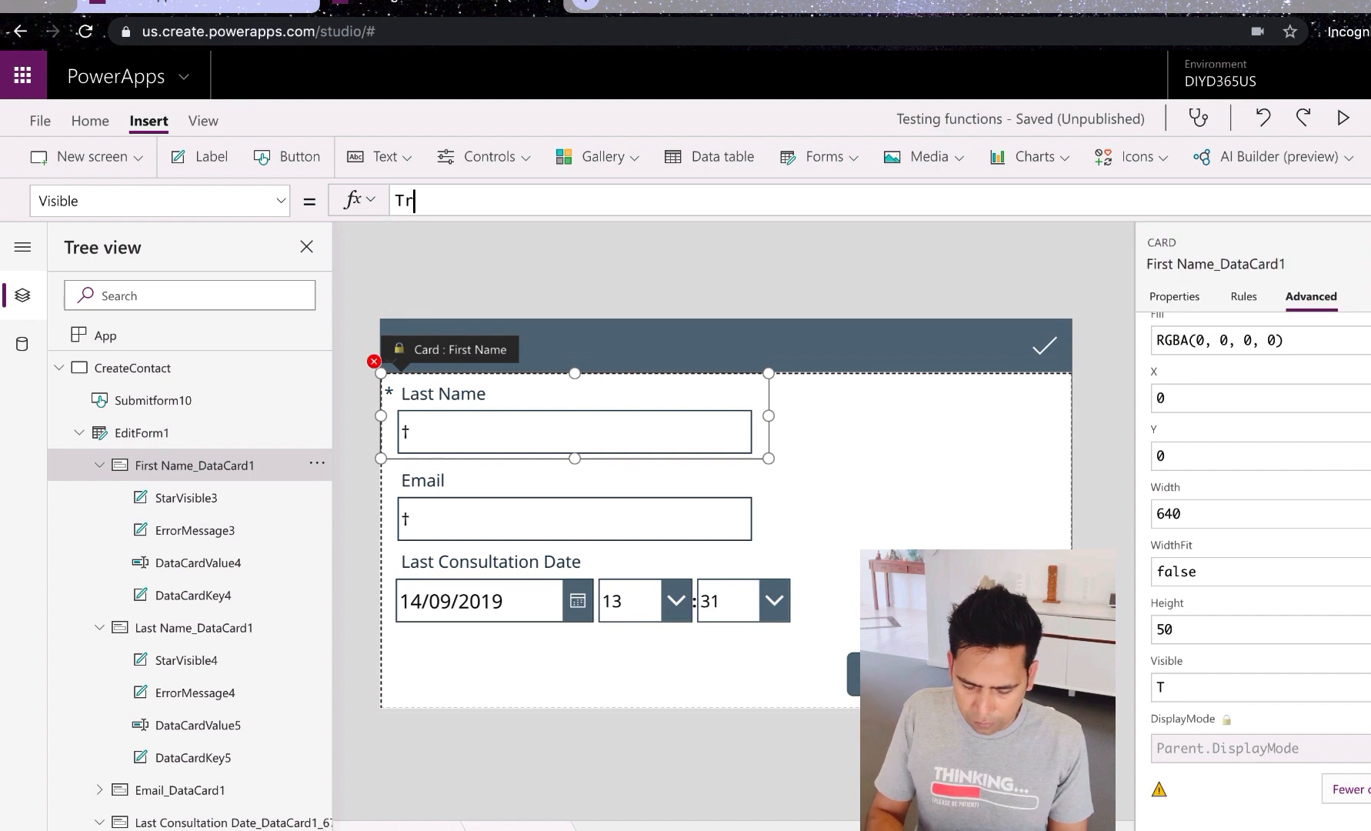
{"action": "key", "text": "BackSpace"}
{"action": "key", "text": "BackSpace"}
{"action": "type", "text": "tru"}
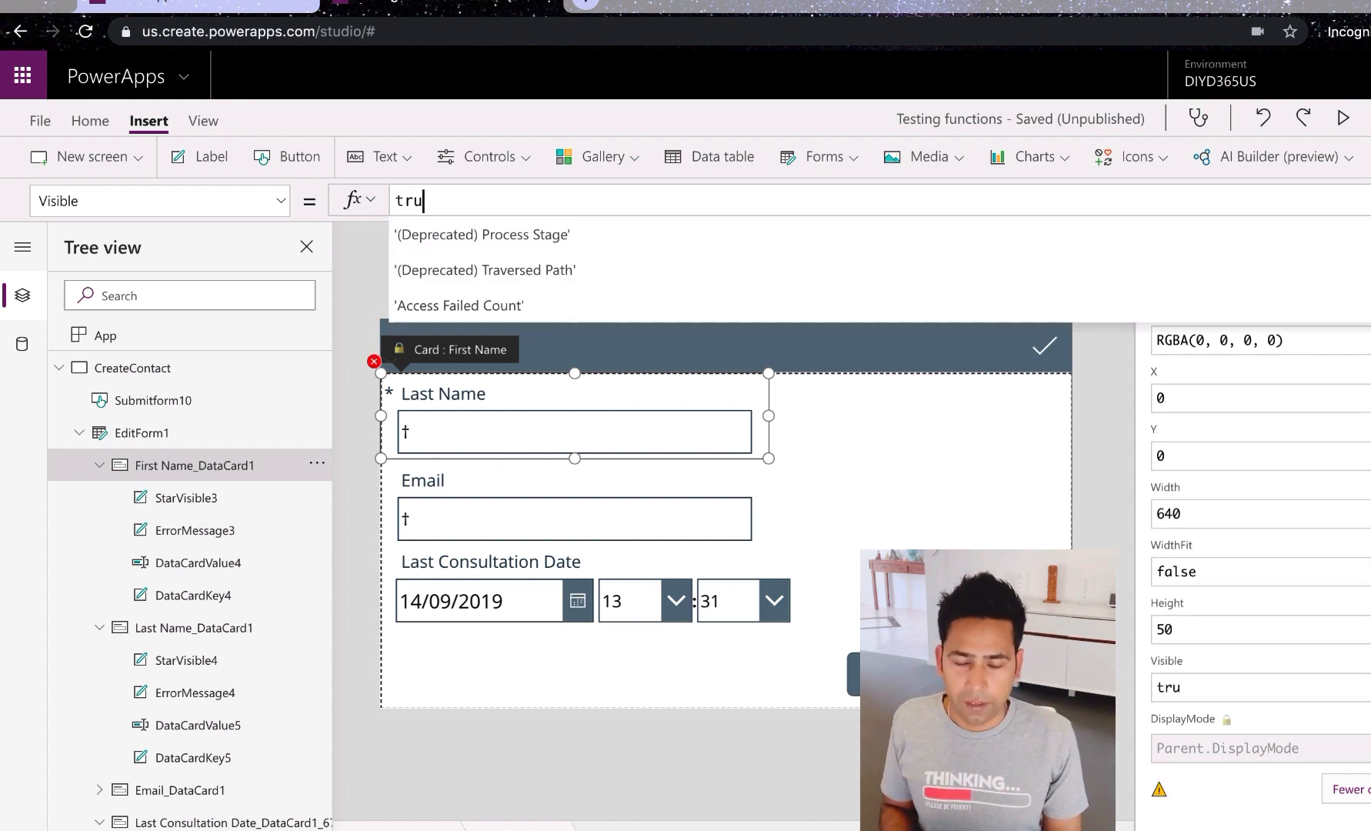
{"action": "type", "text": "e"}
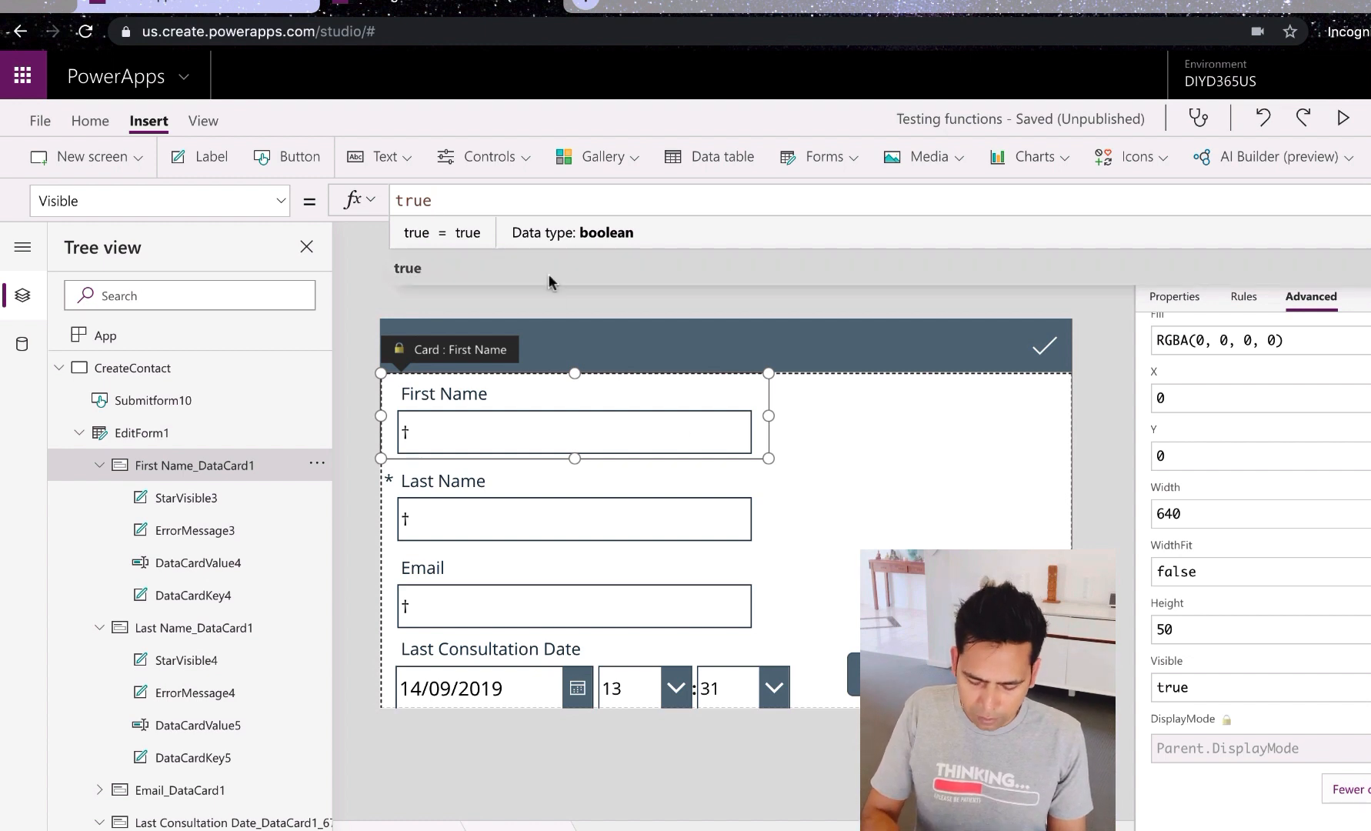
{"action": "key", "text": "BackSpace"}
{"action": "key", "text": "BackSpace"}
{"action": "key", "text": "BackSpace"}
{"action": "key", "text": "BackSpace"}
{"action": "type", "text": "fa"}
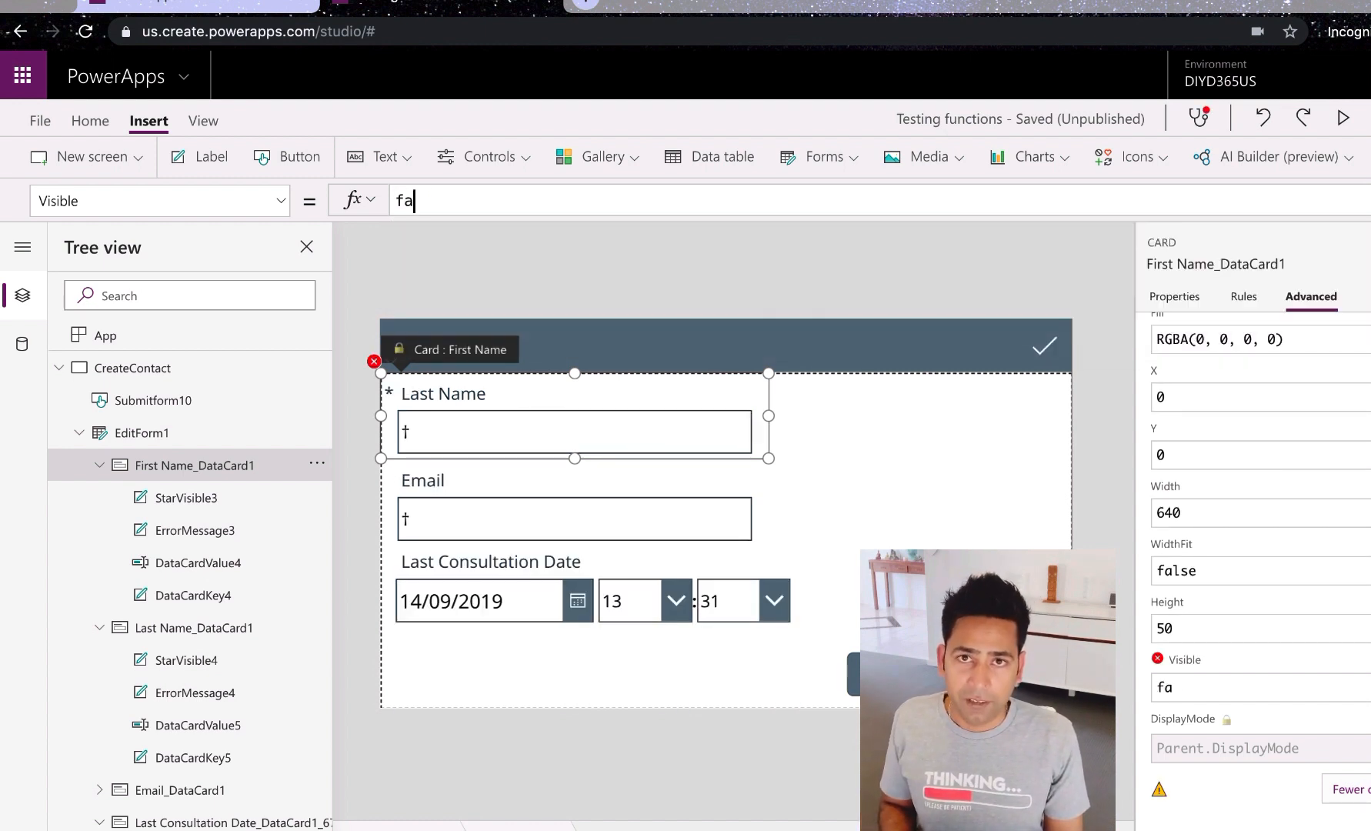
{"action": "type", "text": "lse"}
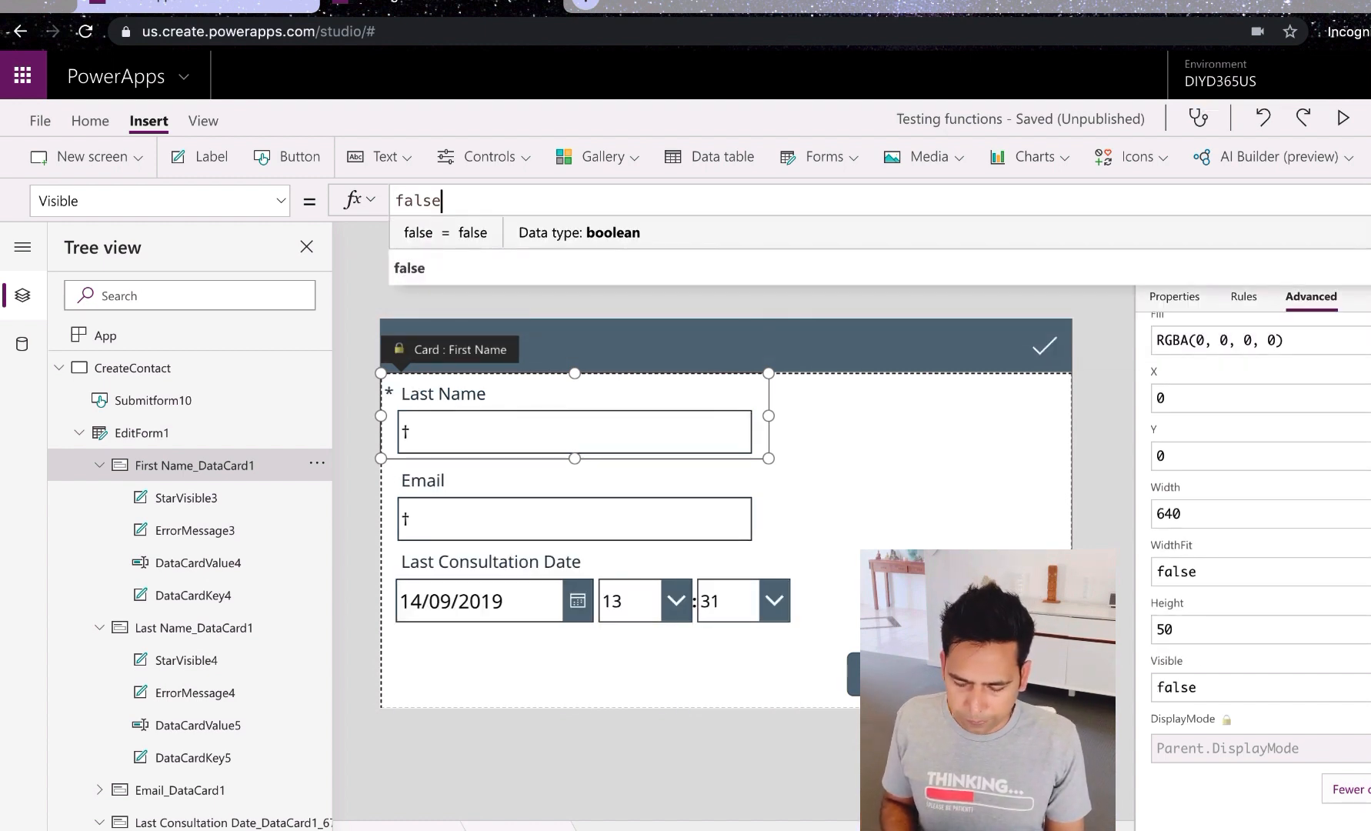
{"action": "left_click", "coordinate": [907, 416]}
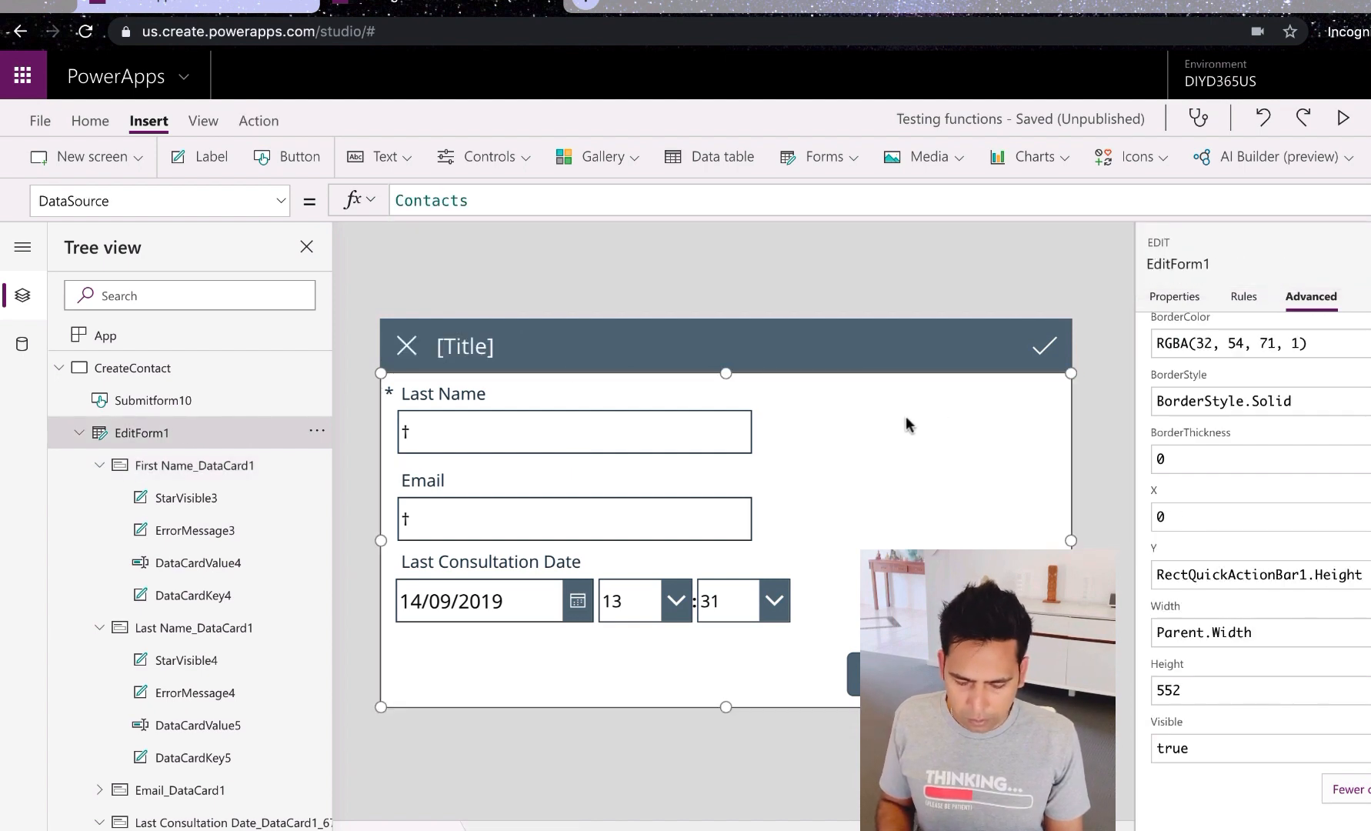